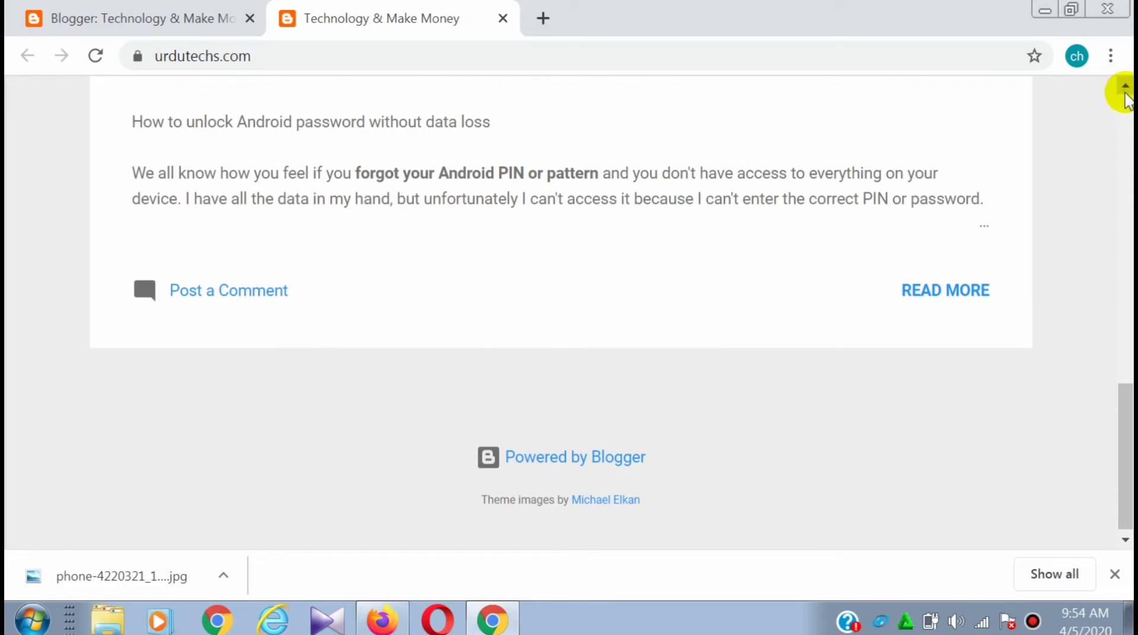
Close the live blog page and open the backup and restore options for the blog's theme.
drag(1125, 94, 1126, 95)
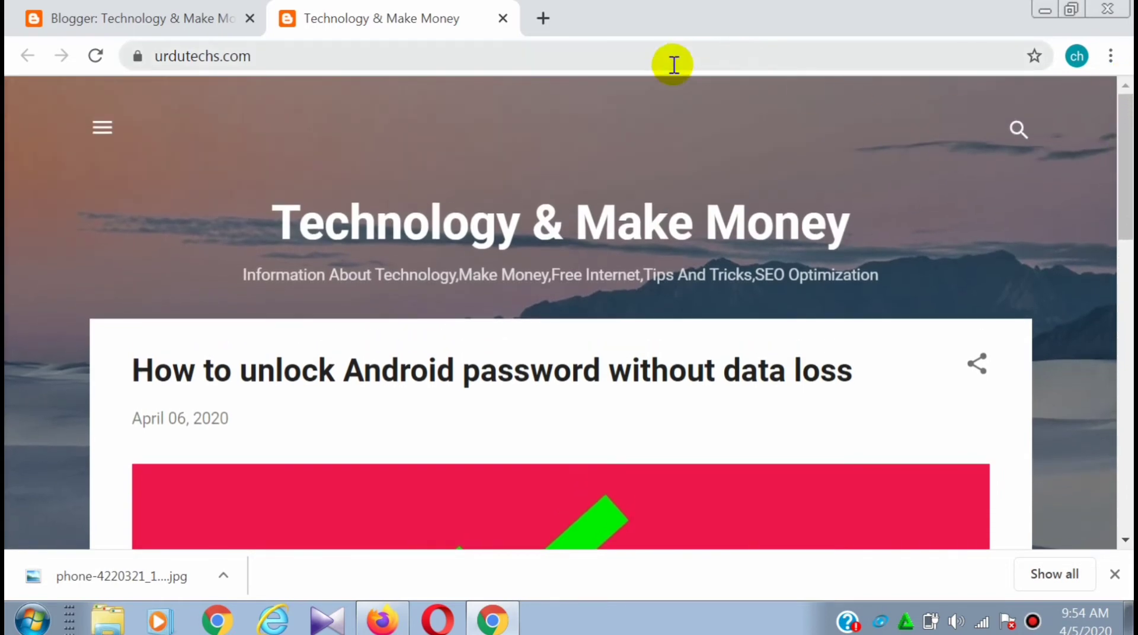
click(503, 18)
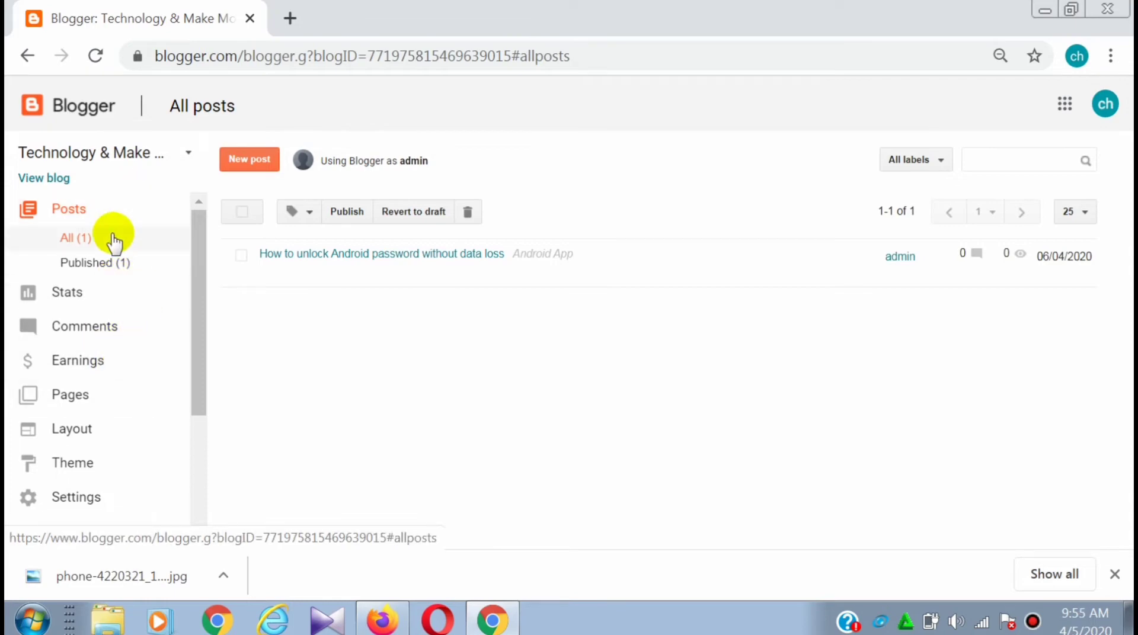
click(82, 468)
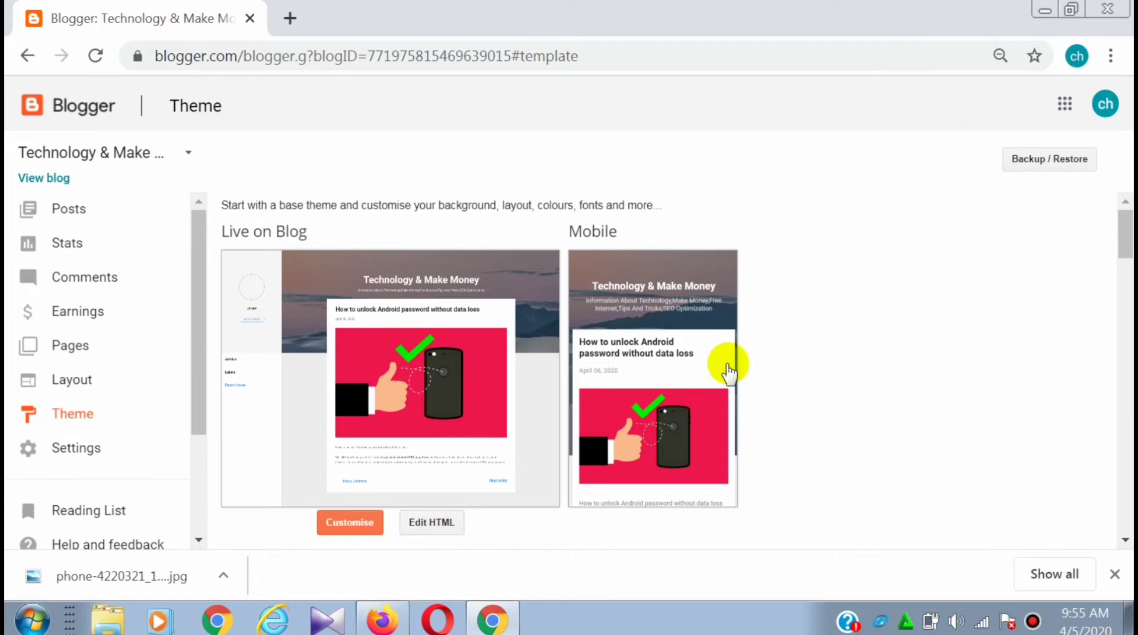
click(1050, 160)
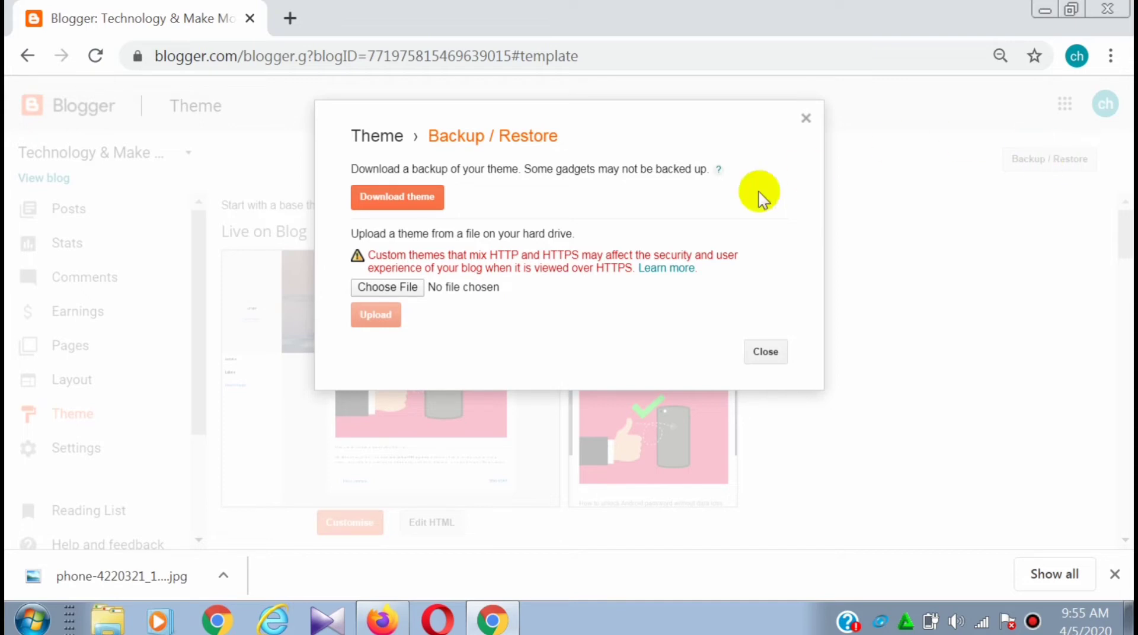
Upload the theme file "Best Seo Friendly Premium Version" from the "1- Best-Seo-Friendly-Premium-Version" folder in Downloads.
click(393, 288)
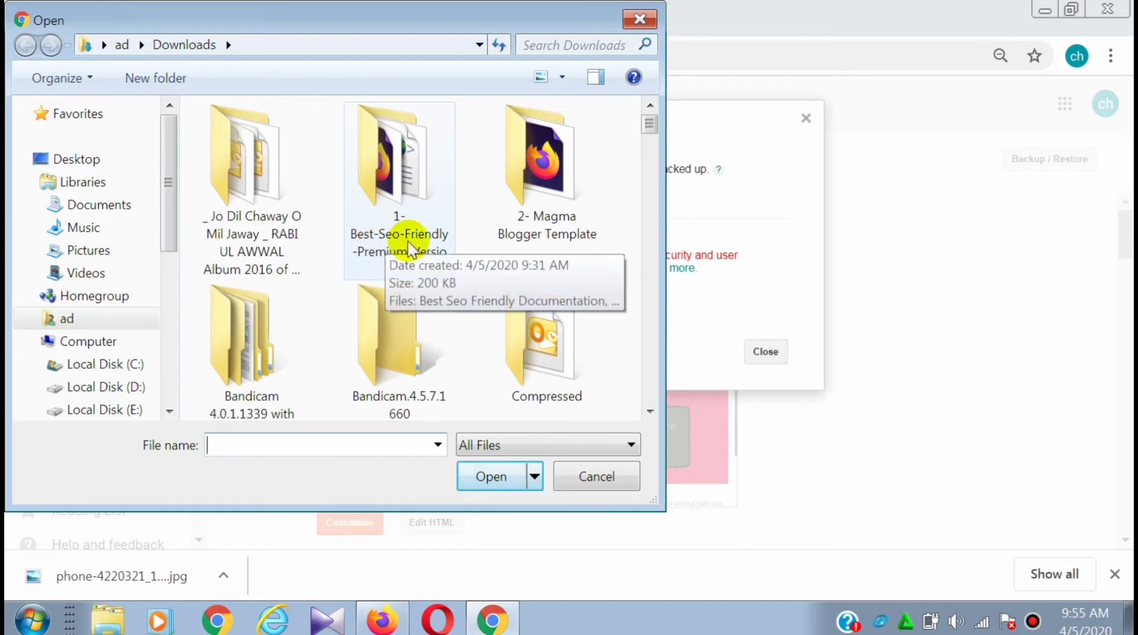
click(649, 414)
click(649, 413)
click(649, 413)
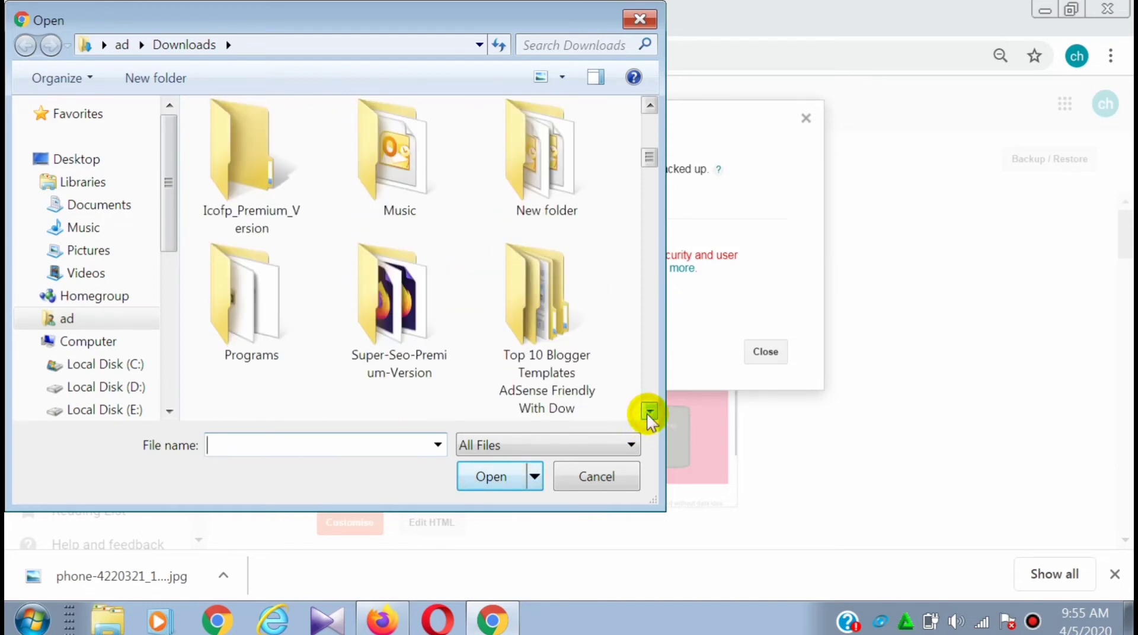
click(649, 413)
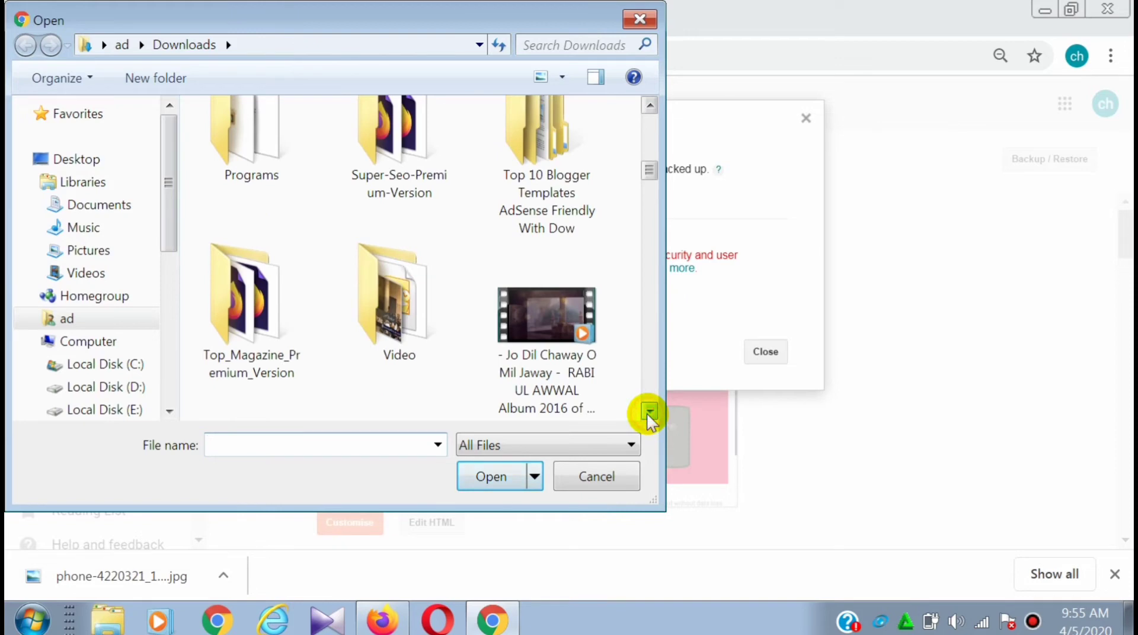
click(650, 105)
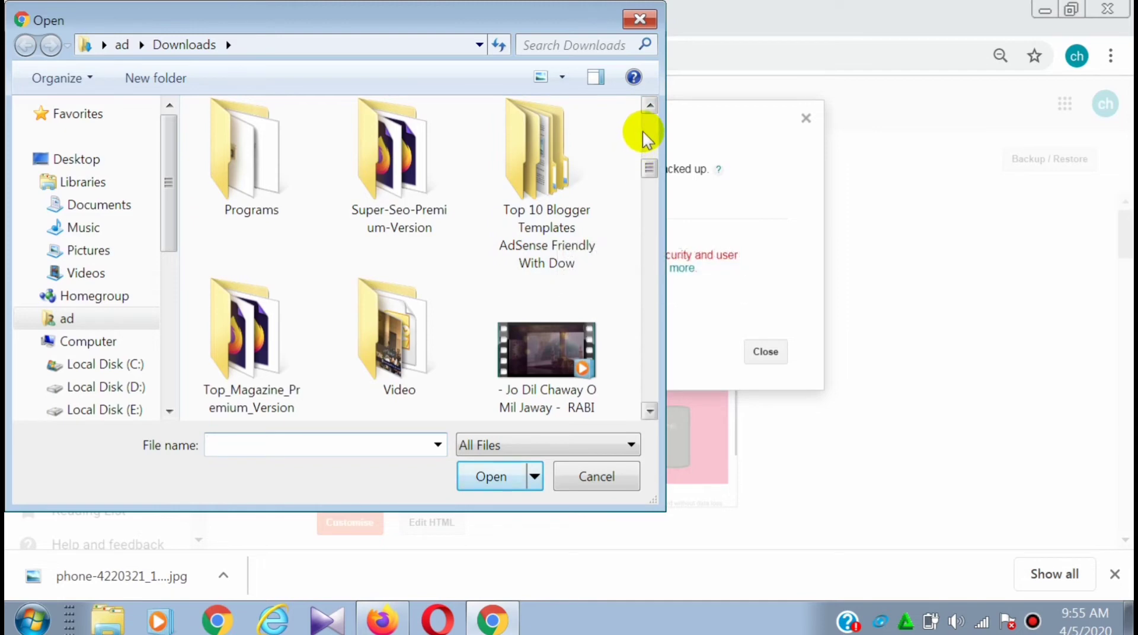
click(651, 105)
click(651, 105)
click(651, 105)
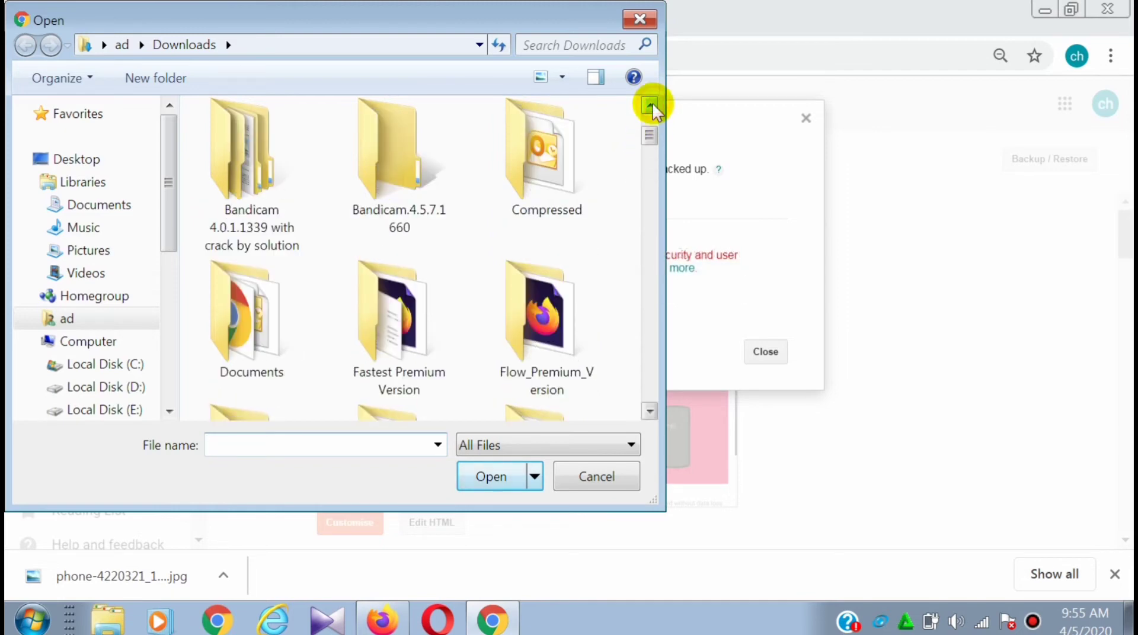
click(651, 105)
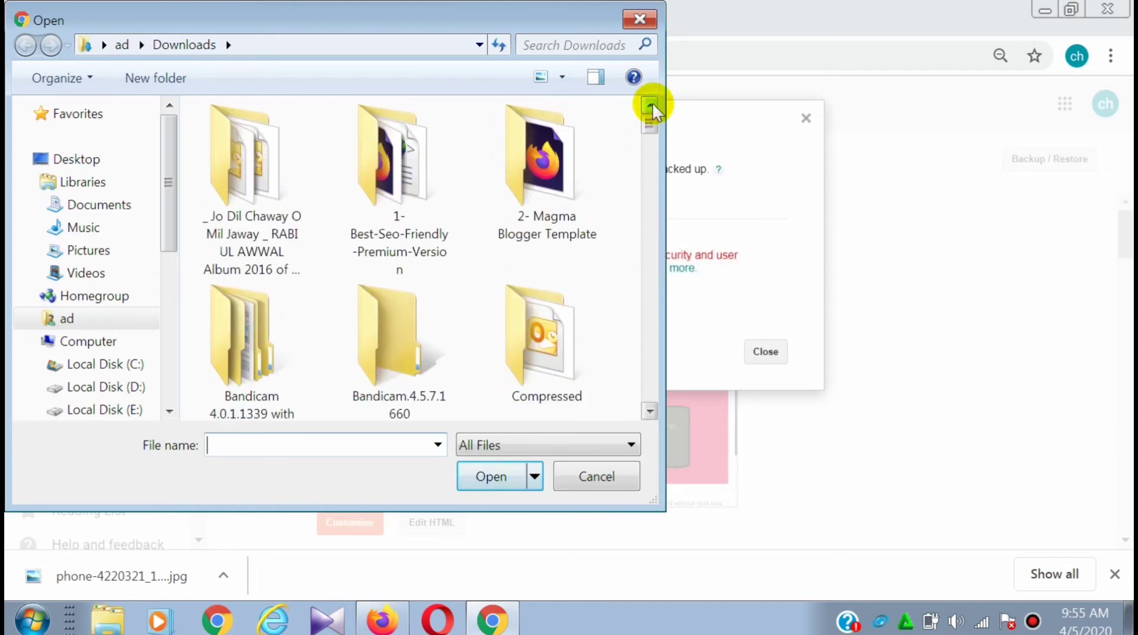
click(378, 212)
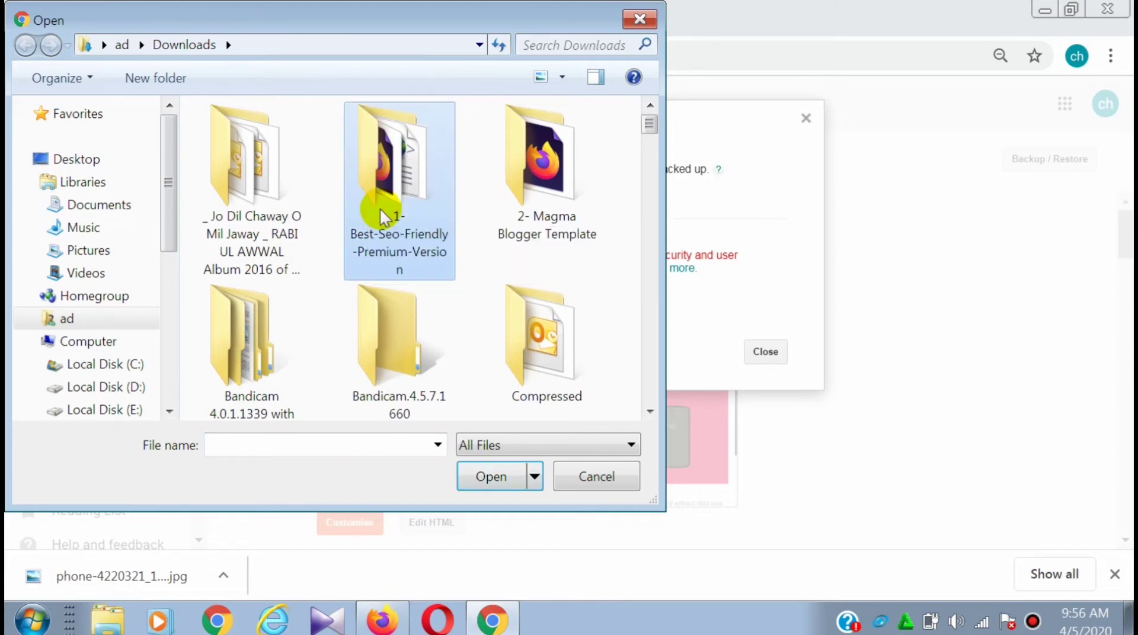
double_click(383, 217)
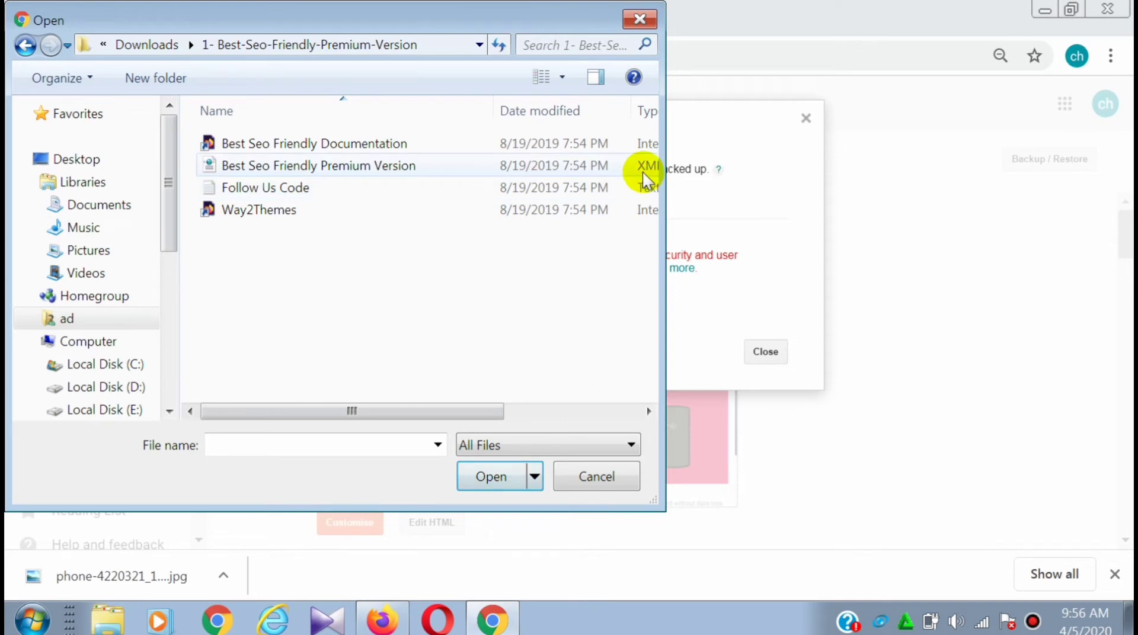
click(605, 169)
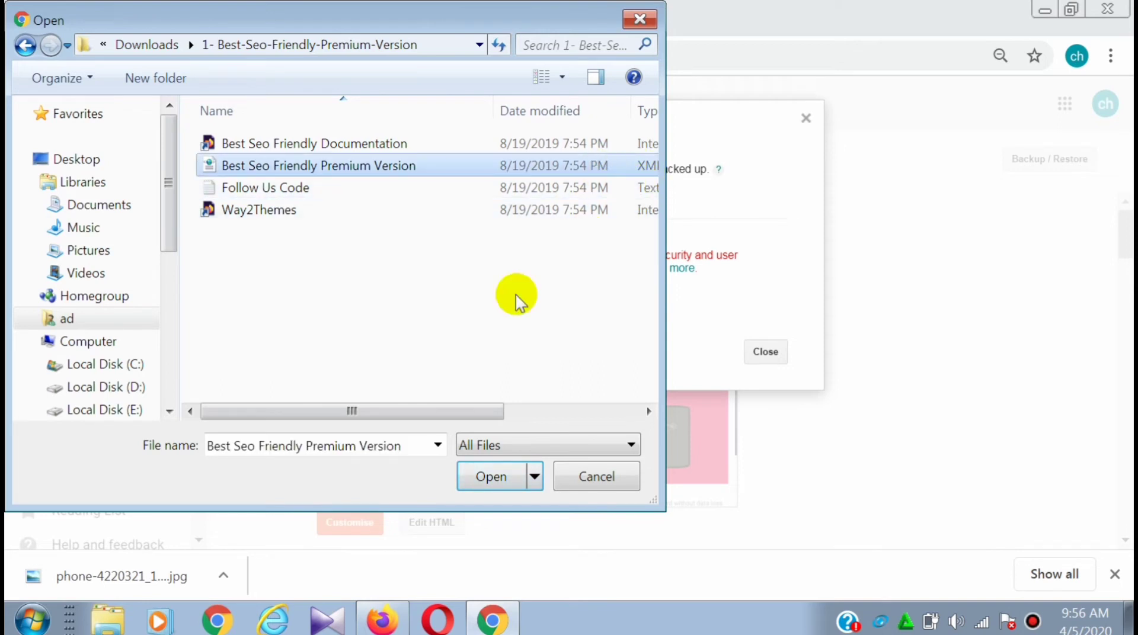
click(487, 475)
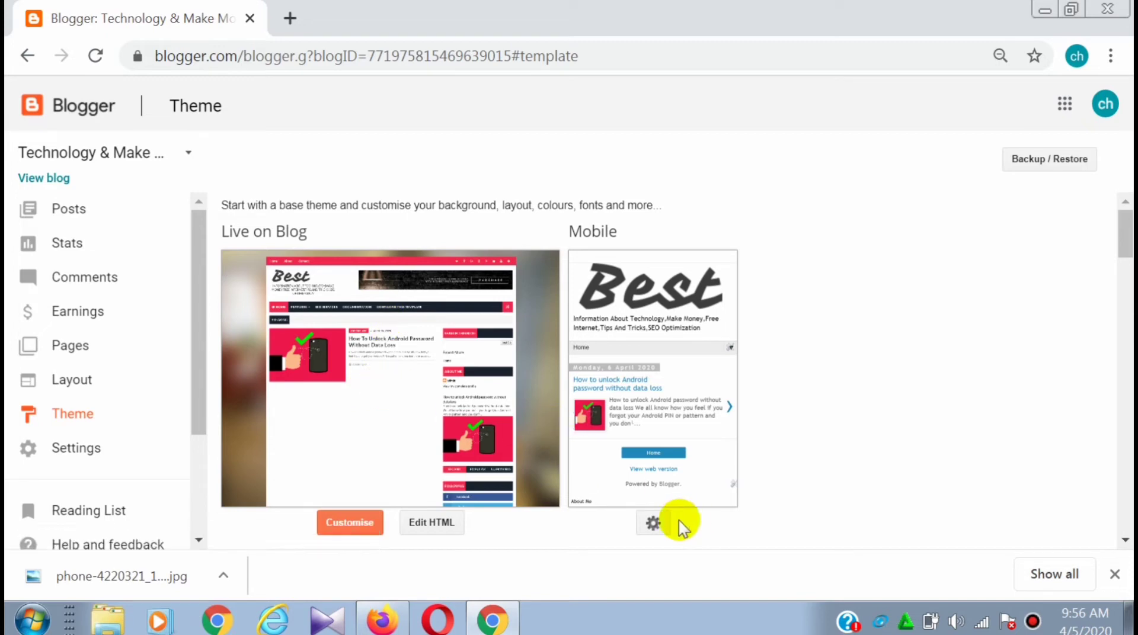
Set the mobile theme option to show the desktop theme on mobile devices and save it.
click(654, 524)
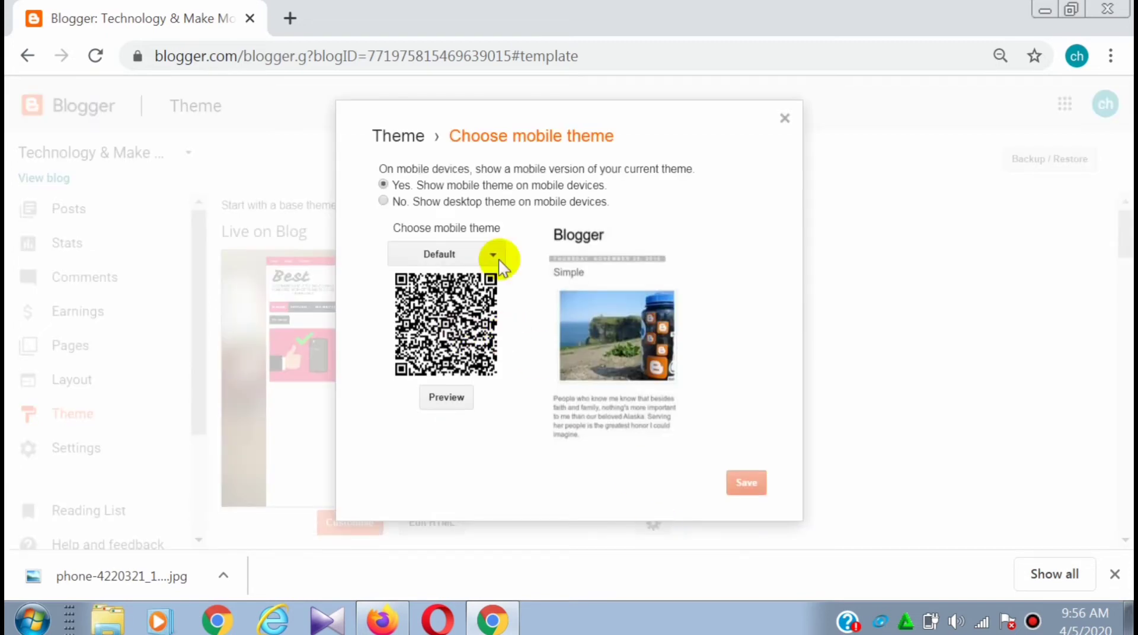
click(381, 202)
click(753, 232)
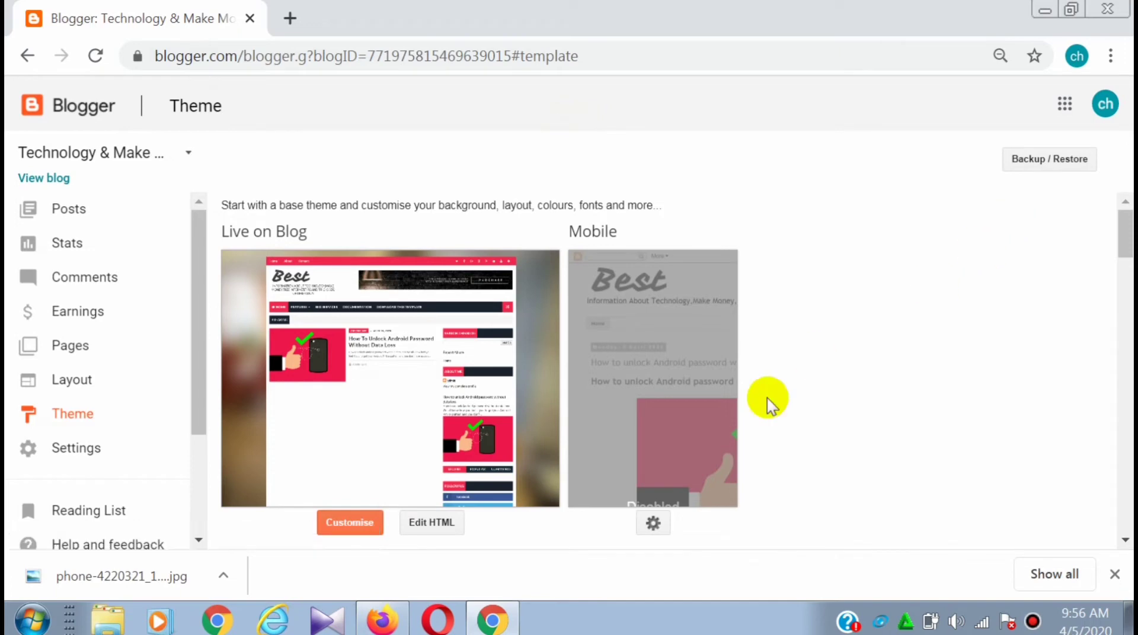
View the live blog and examine the new theme from the header down to the footer.
click(40, 177)
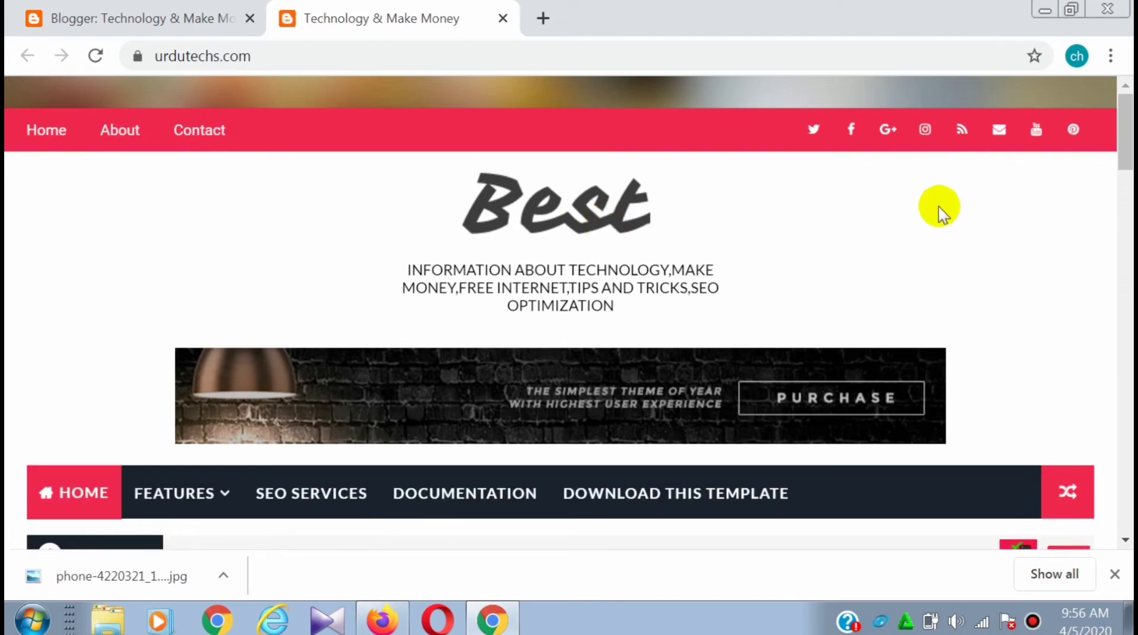
click(1124, 542)
drag(1124, 544, 1124, 544)
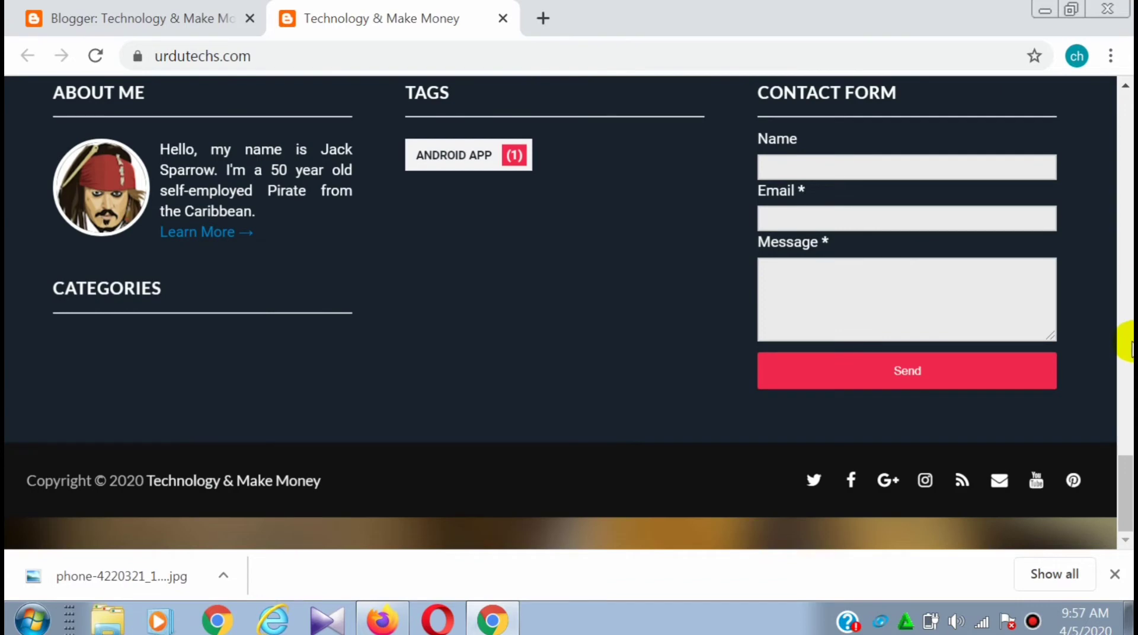
click(1125, 86)
click(1125, 88)
click(1126, 88)
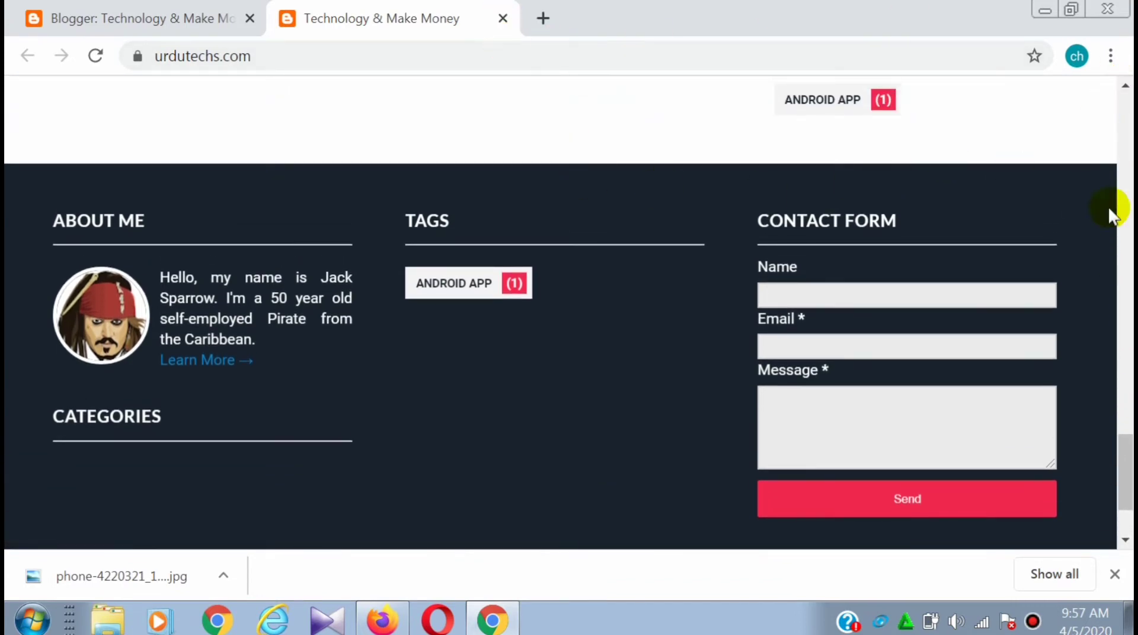
click(1125, 98)
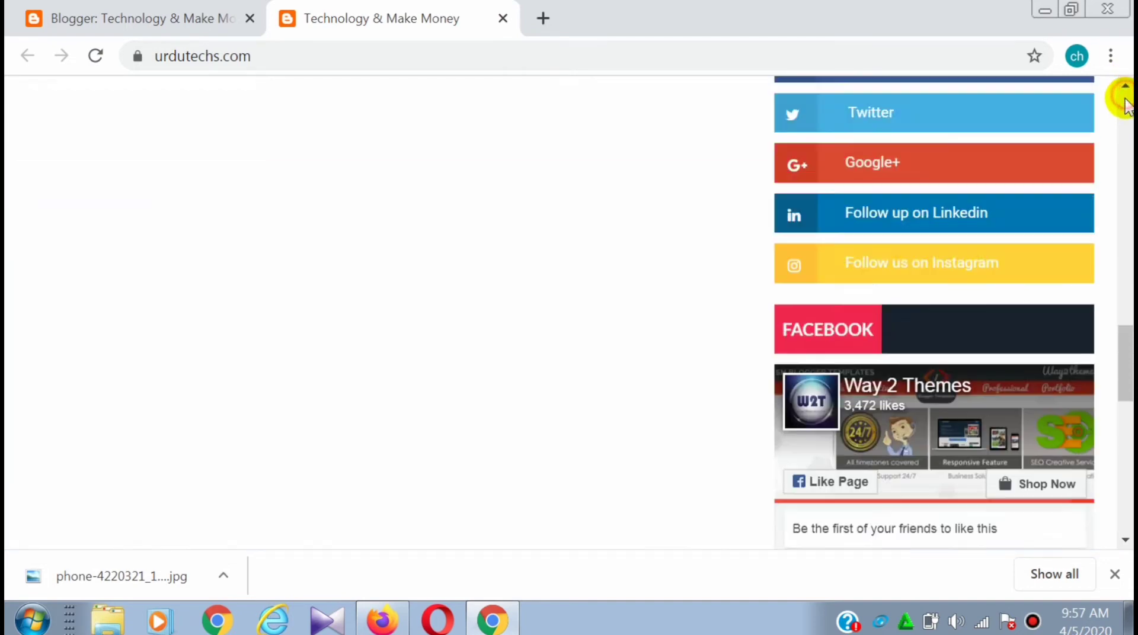
click(1125, 98)
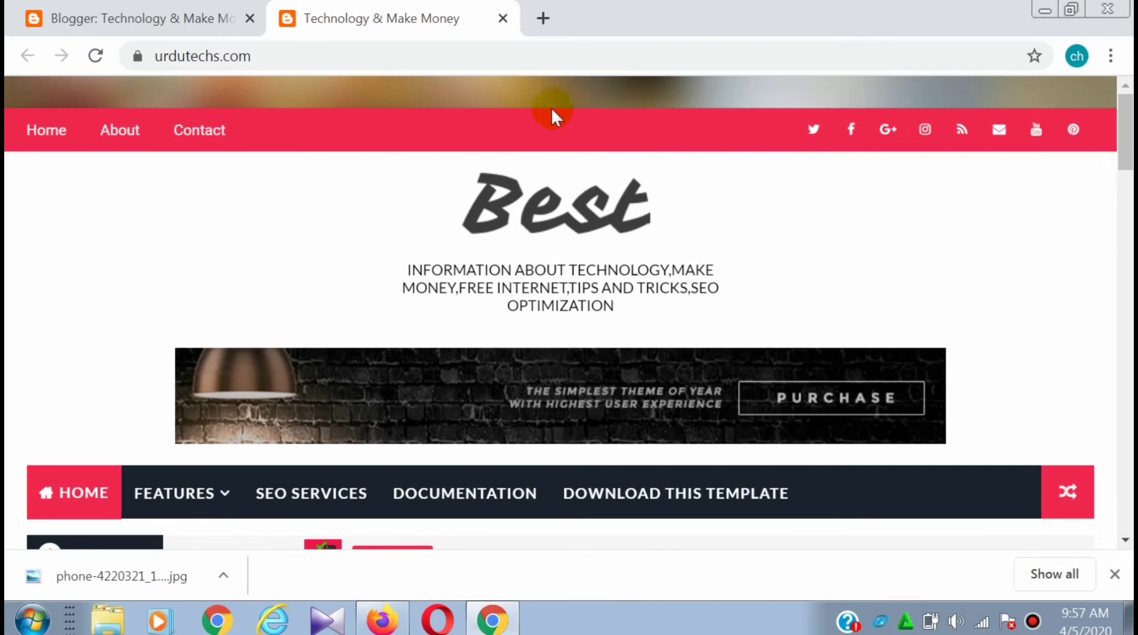
Open the blog's Layout page and check where the favicon appears on the live blog.
click(132, 20)
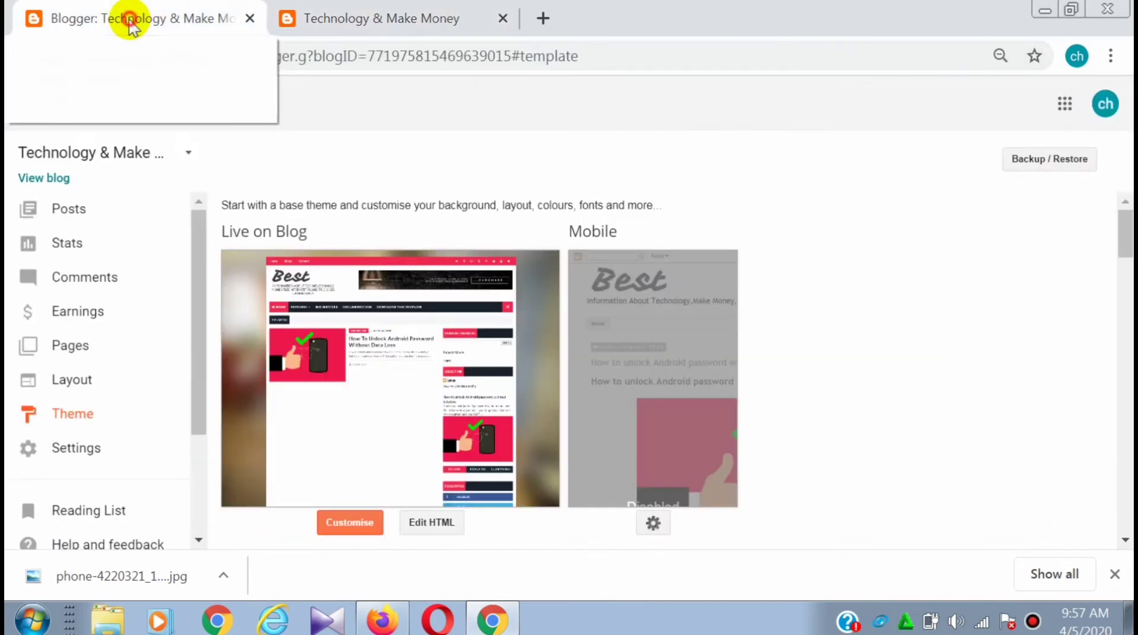
click(68, 394)
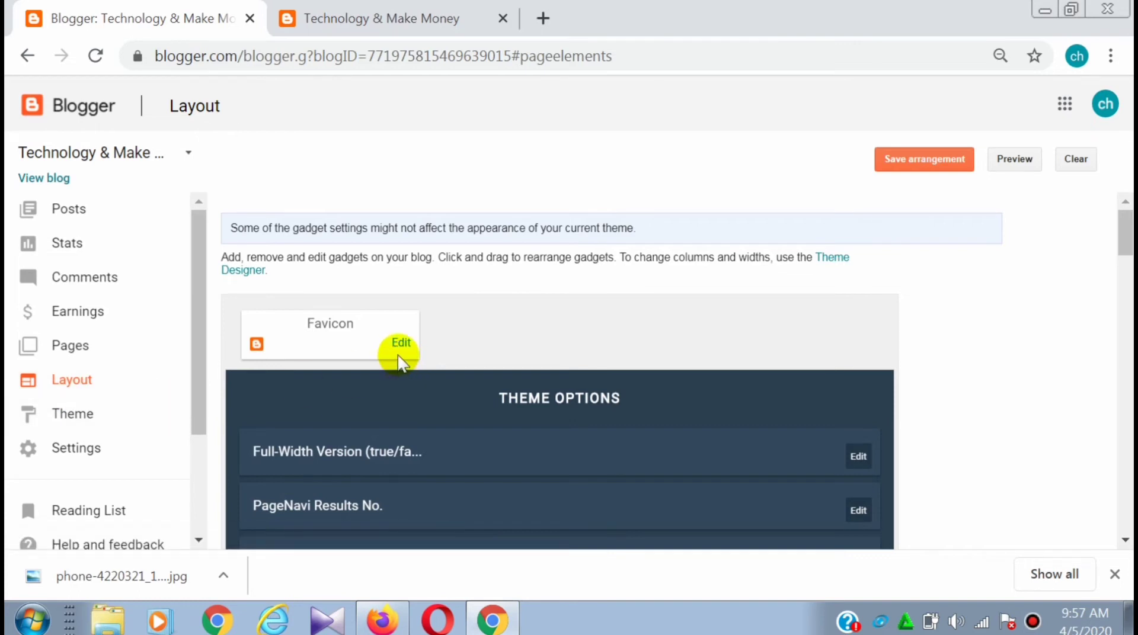
click(337, 17)
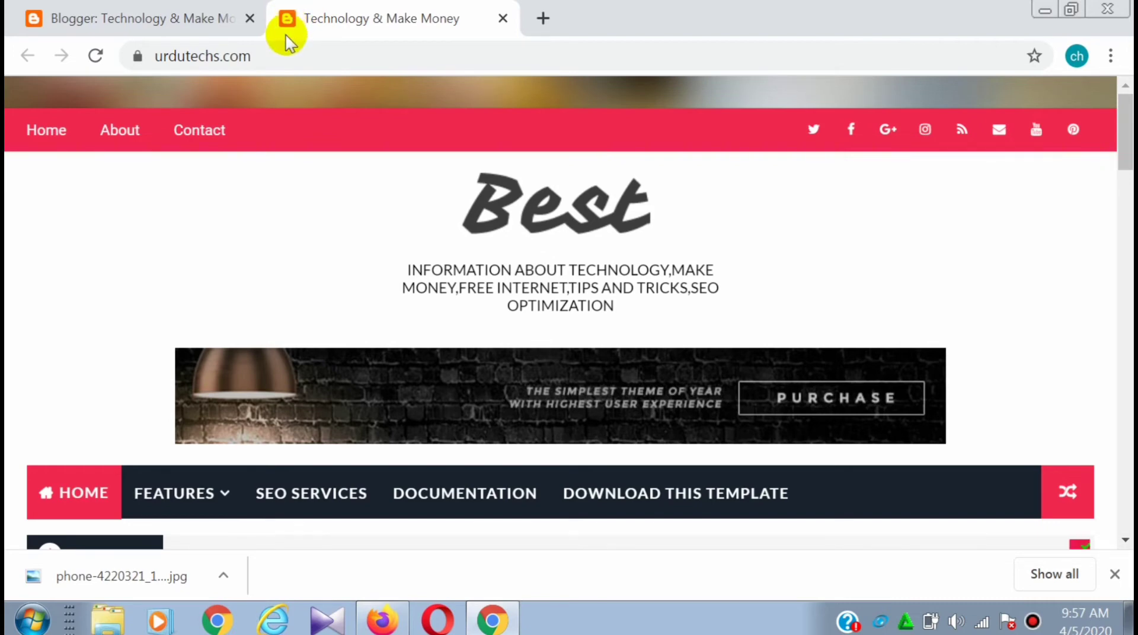
click(153, 24)
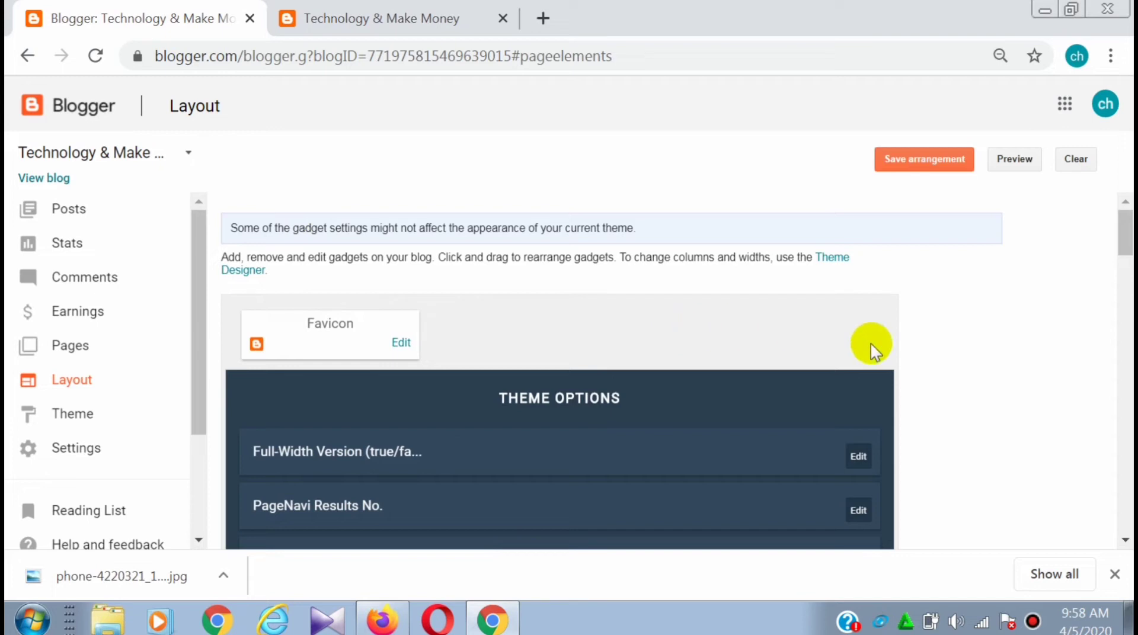
Compare the Theme Options and top widgets in the layout with the header area of the live blog.
click(1125, 540)
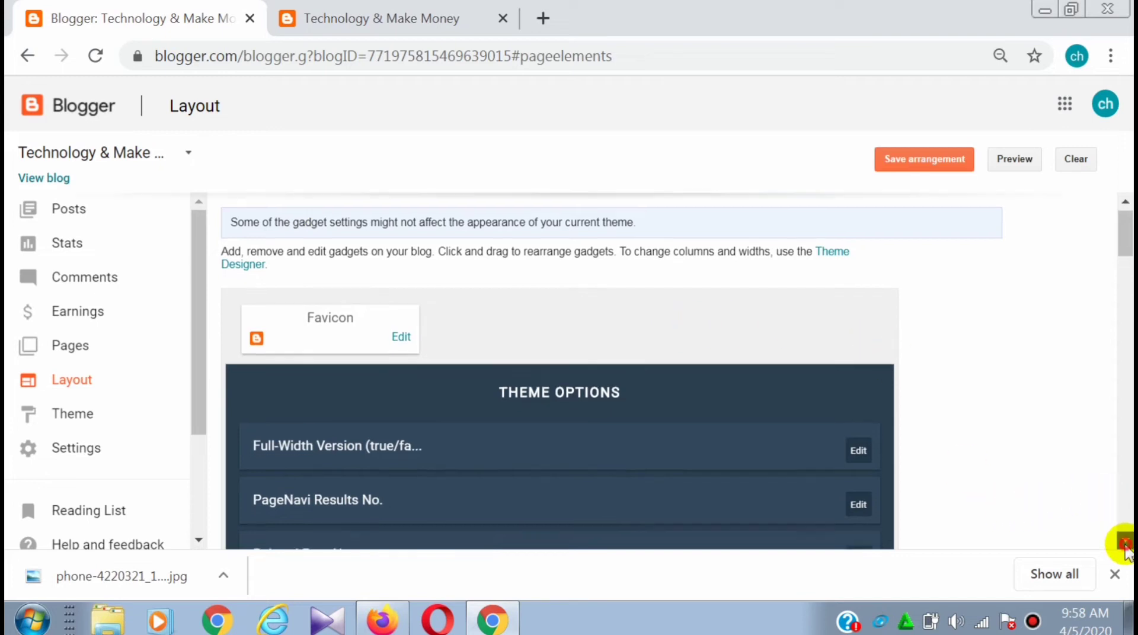
click(1126, 541)
click(1125, 541)
click(1125, 541)
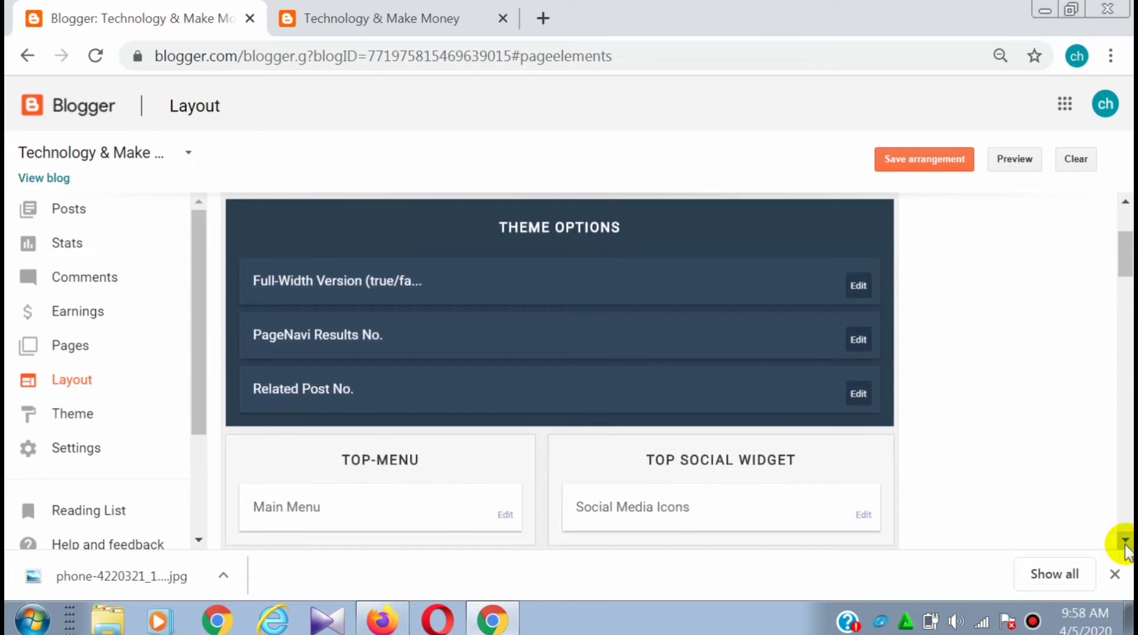
click(396, 20)
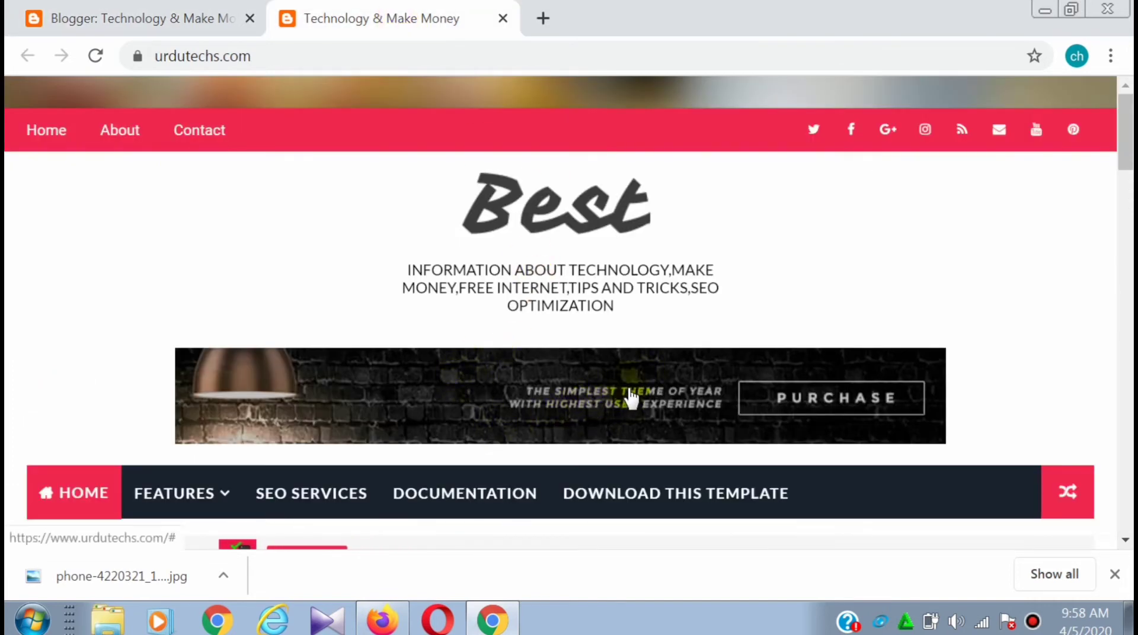
click(573, 203)
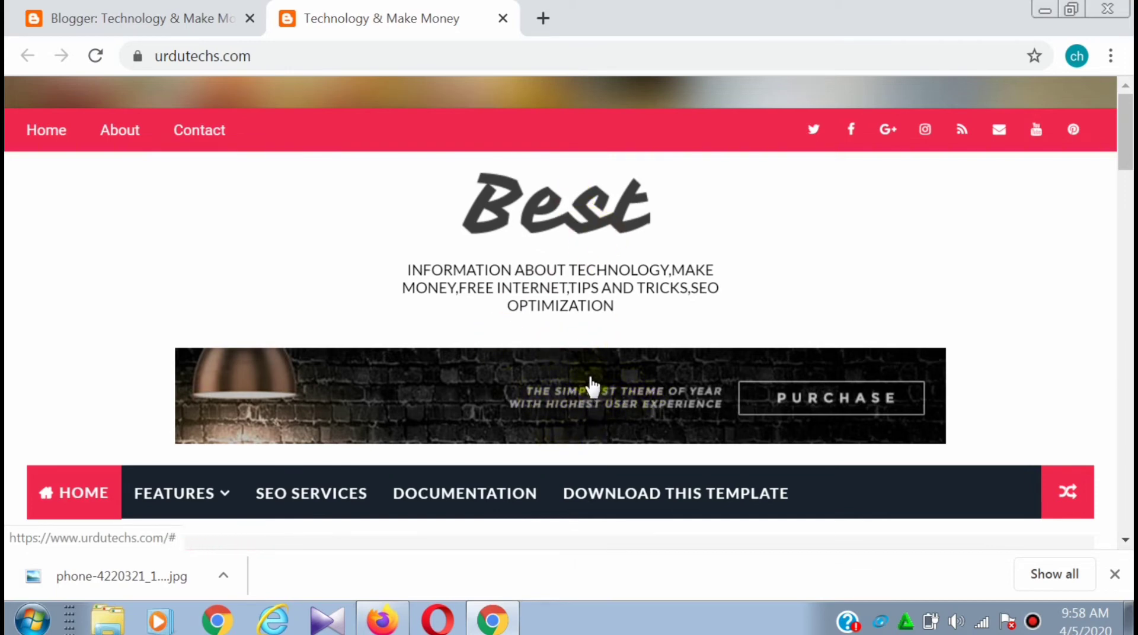
click(200, 25)
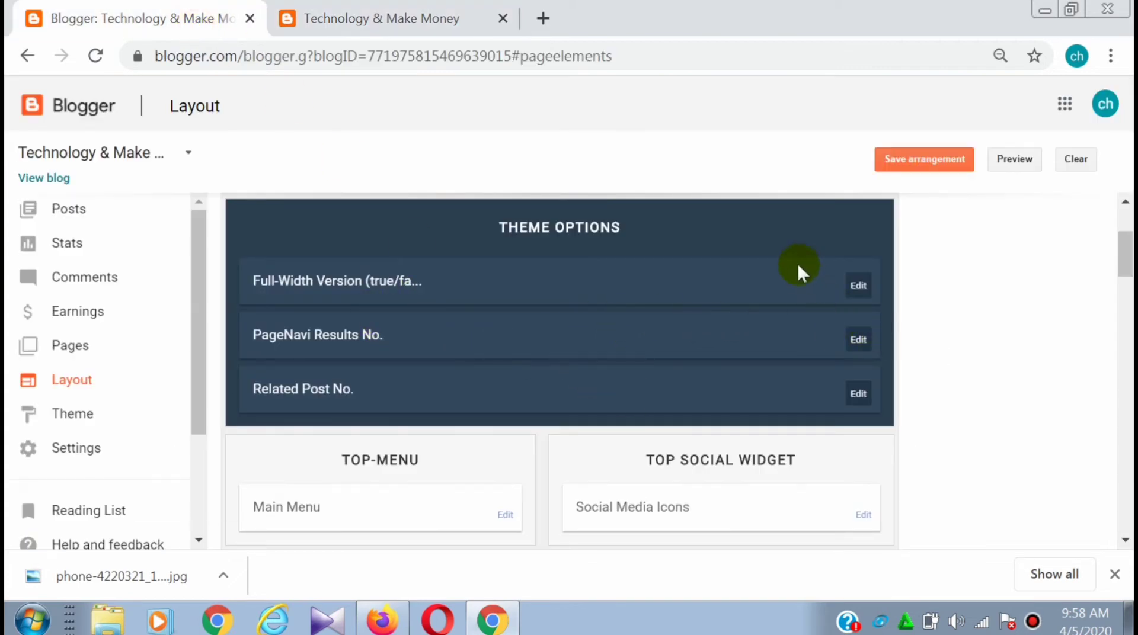
Clear the title of the Full-Width Version gadget under Theme Options and save the gadget.
click(858, 287)
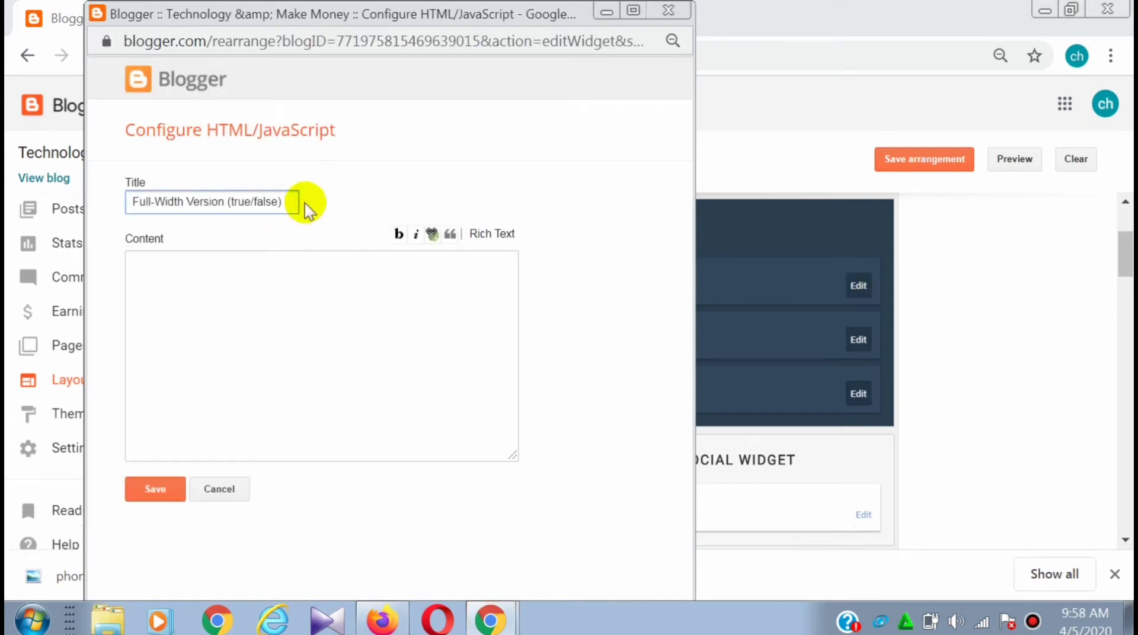
click(283, 203)
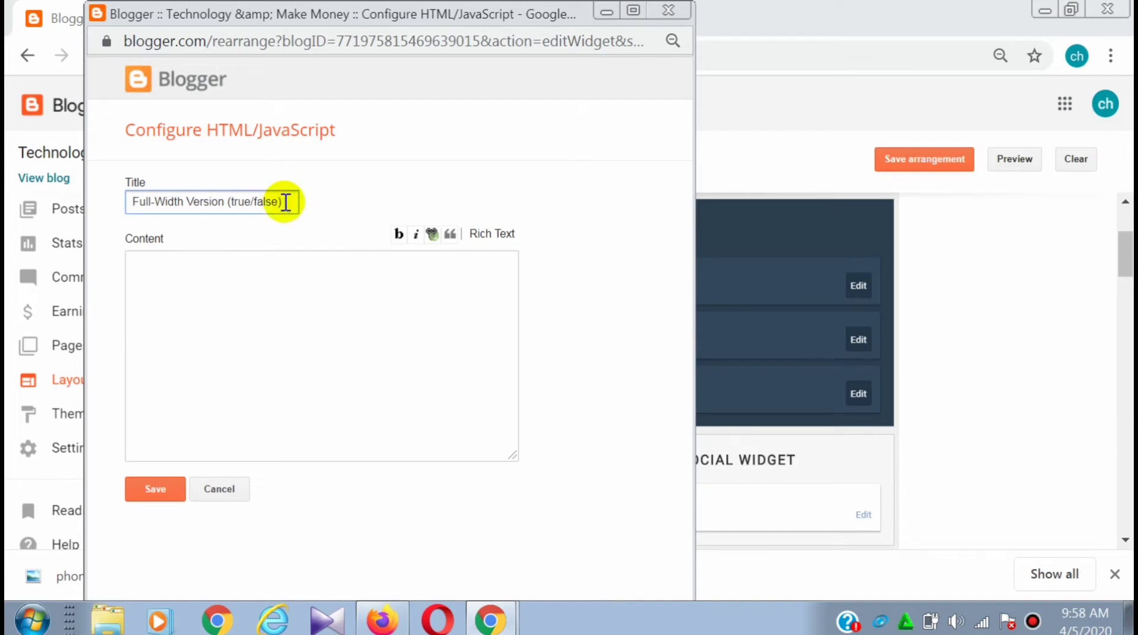
key(BackSpace)
key(BackSpace)
key(BackSpace)
key(BackSpace)
key(BackSpace)
key(BackSpace)
key(BackSpace)
key(BackSpace)
key(BackSpace)
key(BackSpace)
key(BackSpace)
key(BackSpace)
key(BackSpace)
key(BackSpace)
key(BackSpace)
key(BackSpace)
key(BackSpace)
key(BackSpace)
key(BackSpace)
key(BackSpace)
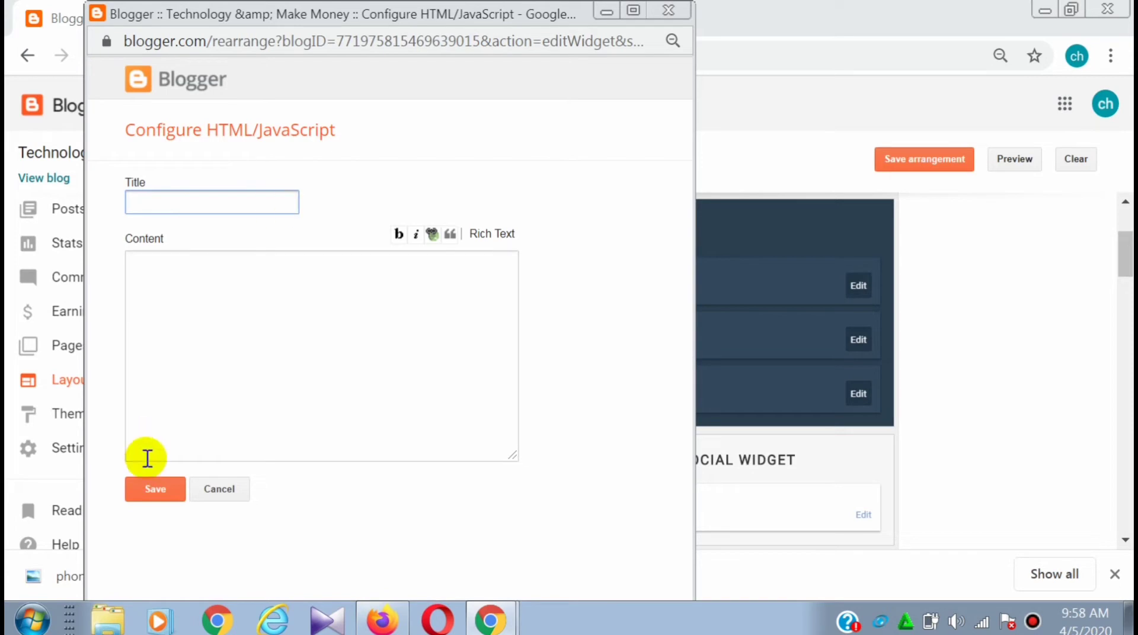
click(156, 490)
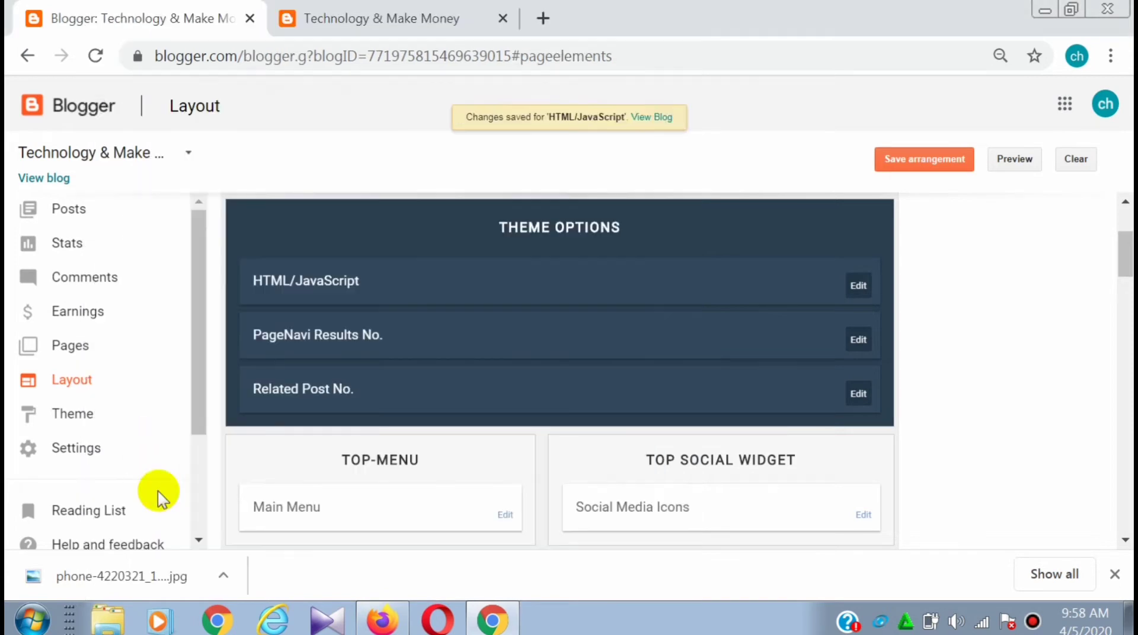
Clear the title of the PageNavi Results No. gadget under Theme Options and save the gadget.
click(842, 352)
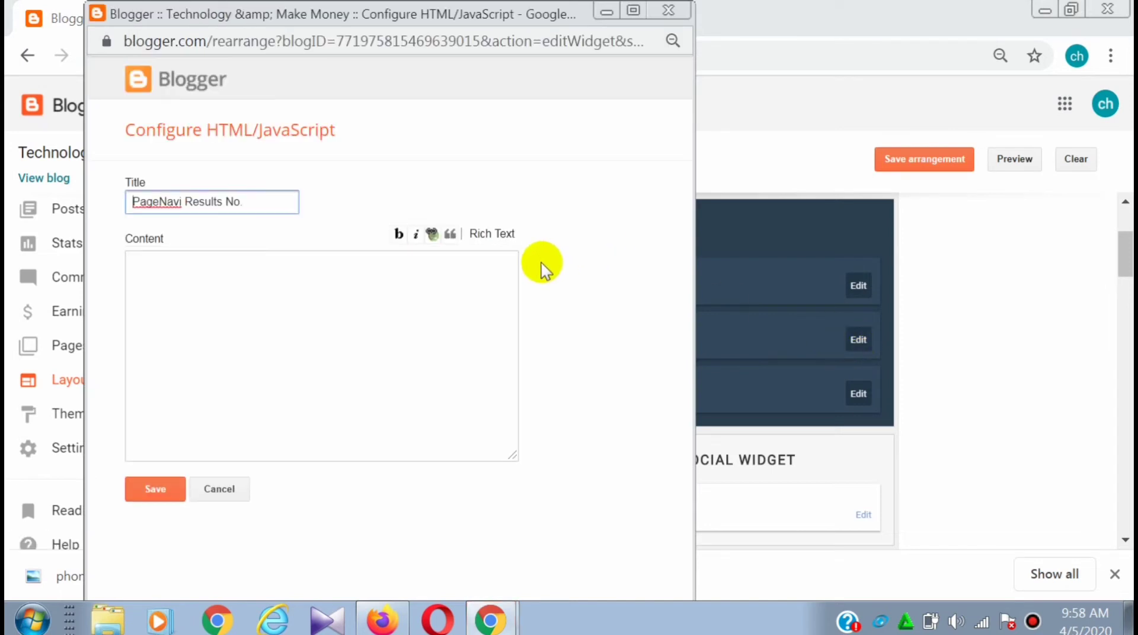
click(271, 201)
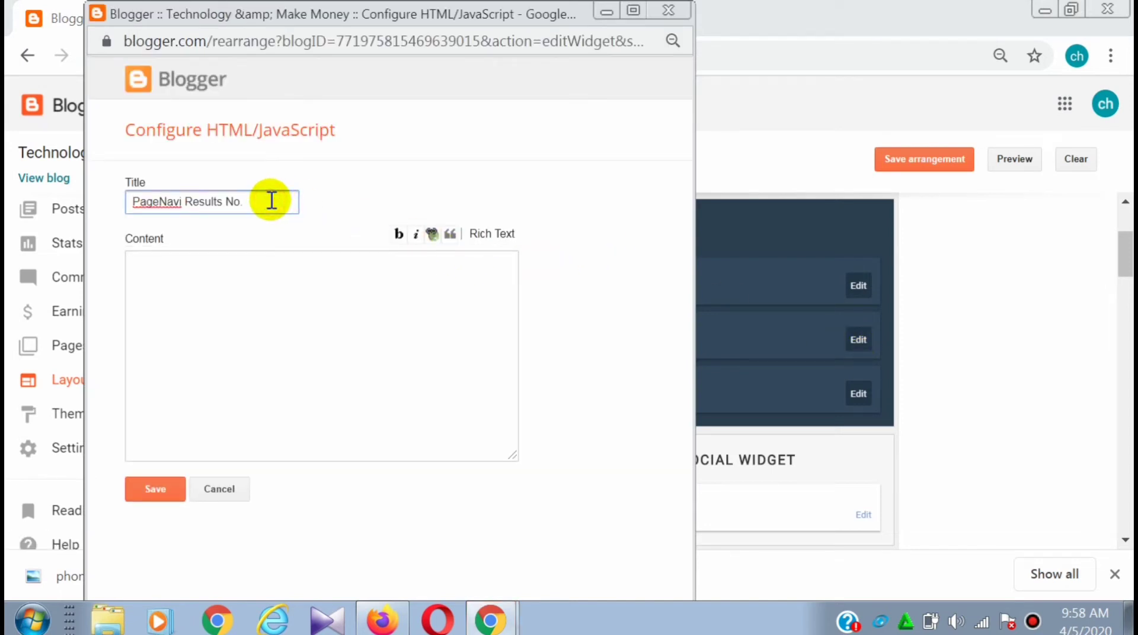
key(BackSpace)
key(BackSpace)
key(BackSpace)
key(BackSpace)
key(BackSpace)
key(BackSpace)
key(BackSpace)
key(BackSpace)
key(BackSpace)
key(BackSpace)
key(BackSpace)
key(BackSpace)
key(BackSpace)
key(BackSpace)
key(BackSpace)
key(BackSpace)
key(BackSpace)
key(BackSpace)
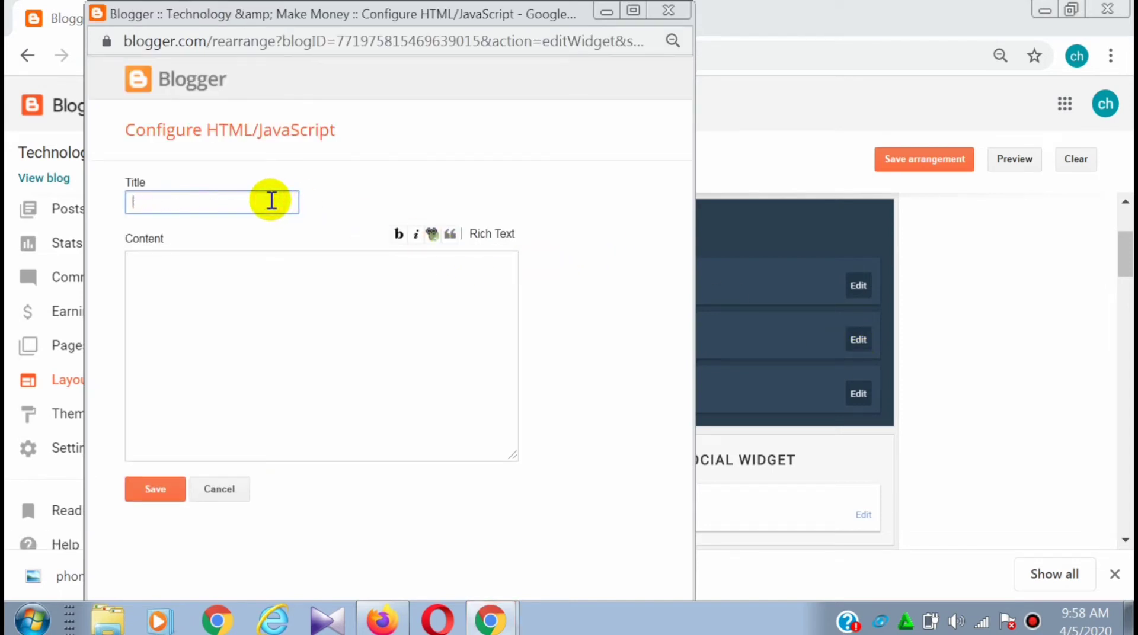
click(154, 497)
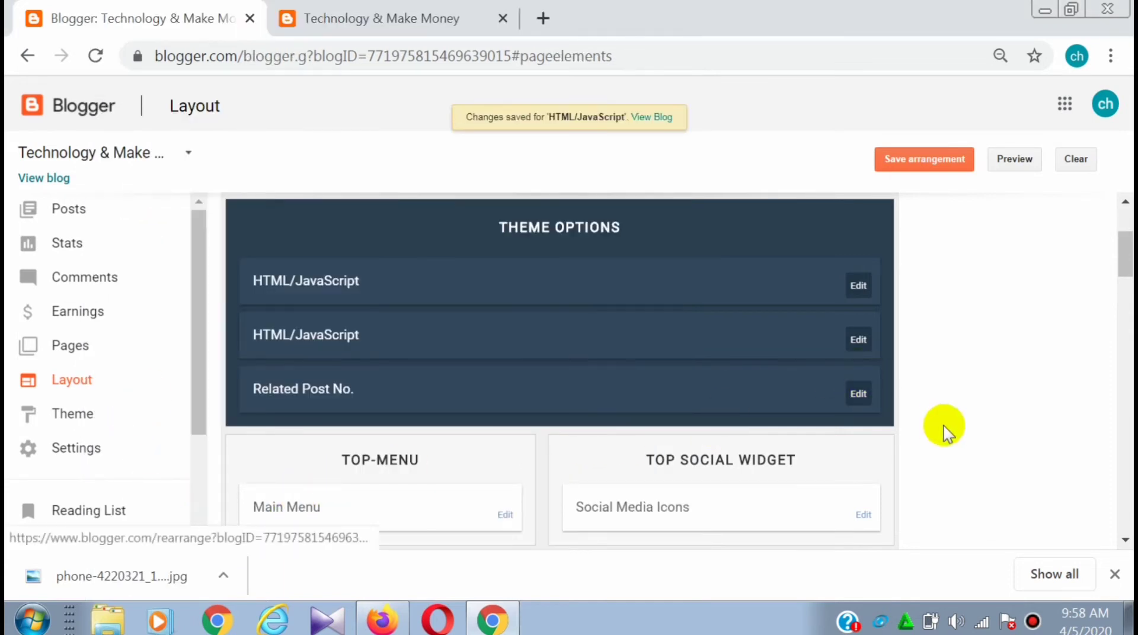
Check the top menu on the live blog and add a "privacy policy" link to the Main Menu gadget under Top-Menu.
click(1124, 540)
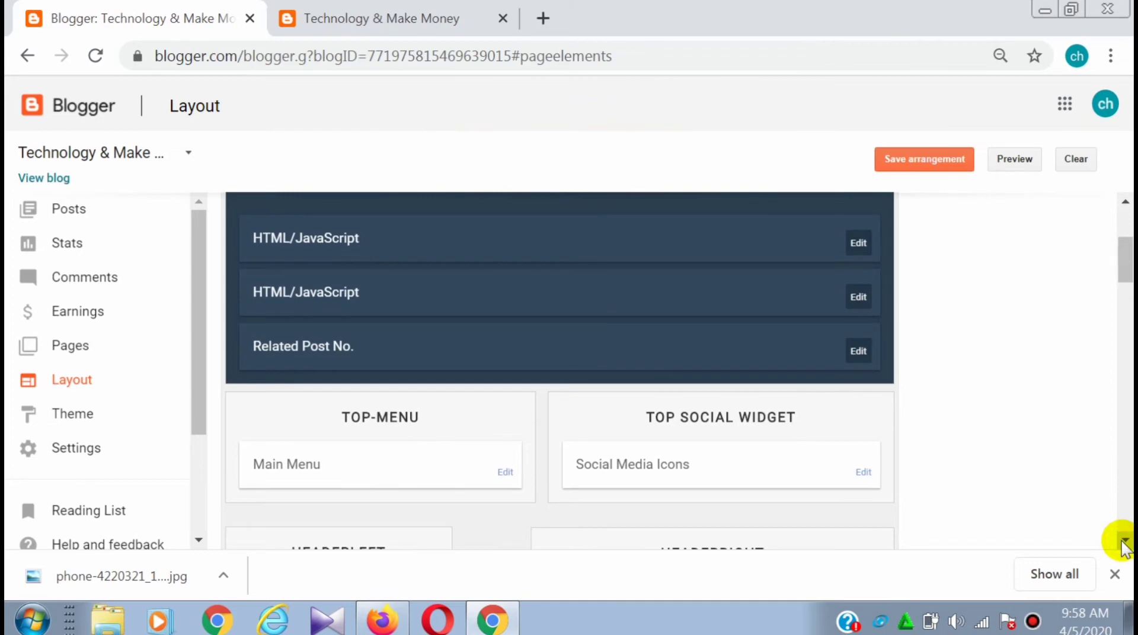
click(1124, 540)
click(1124, 540)
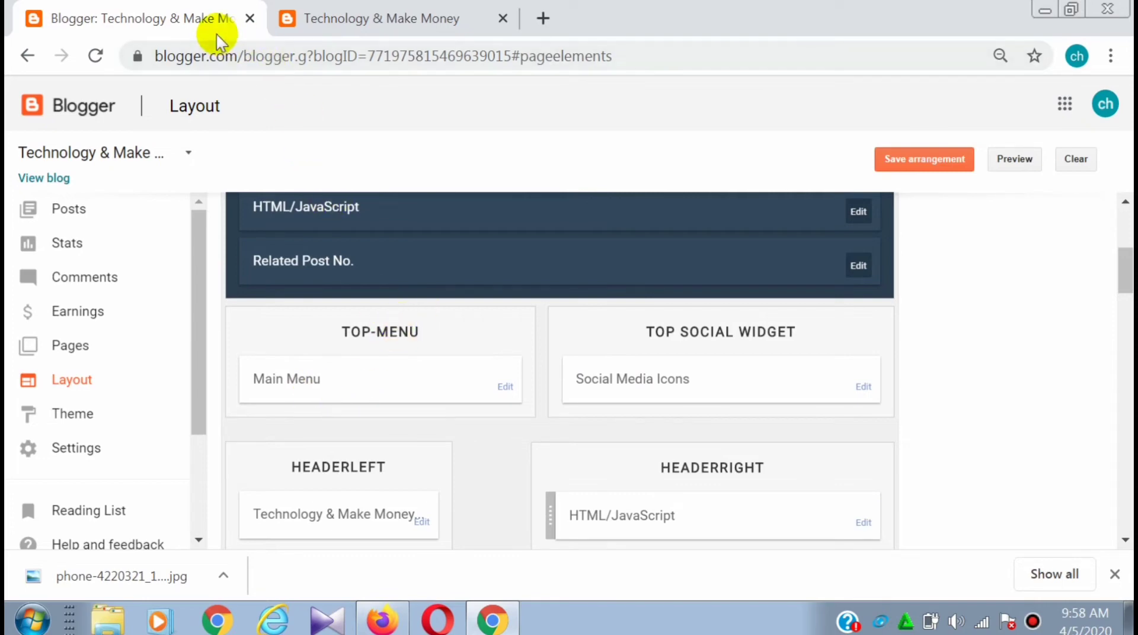
click(349, 19)
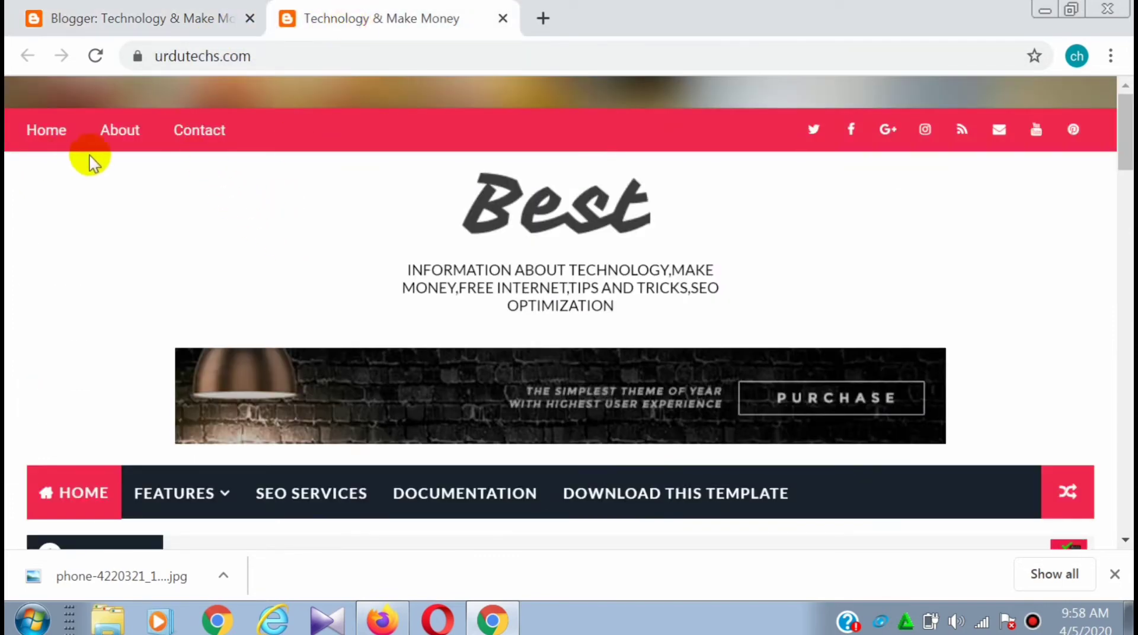
click(129, 16)
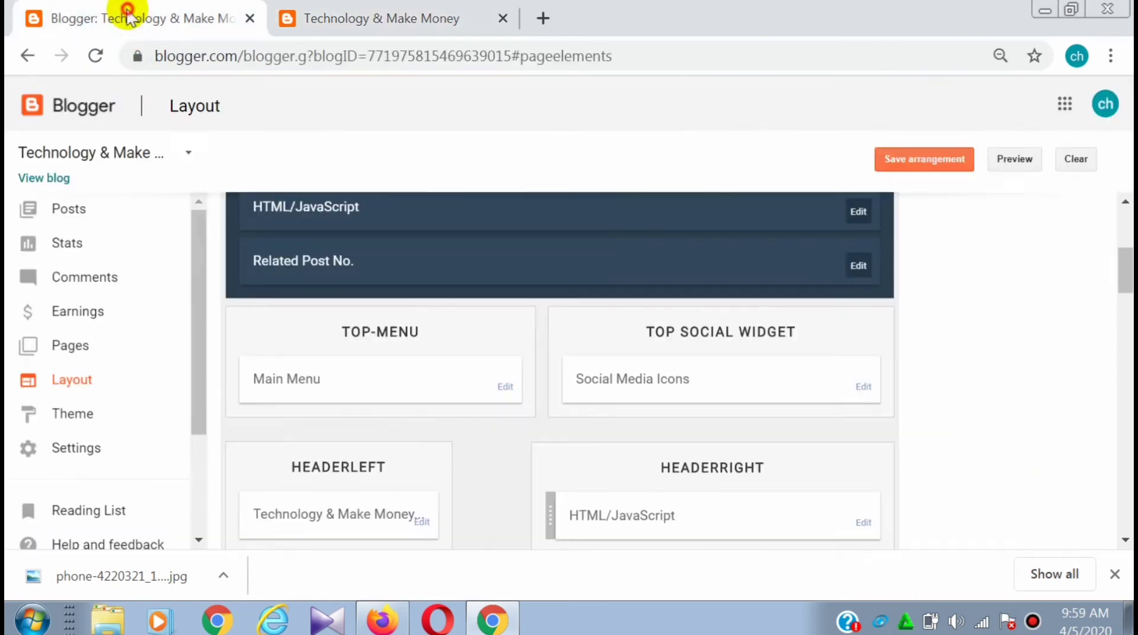
click(506, 387)
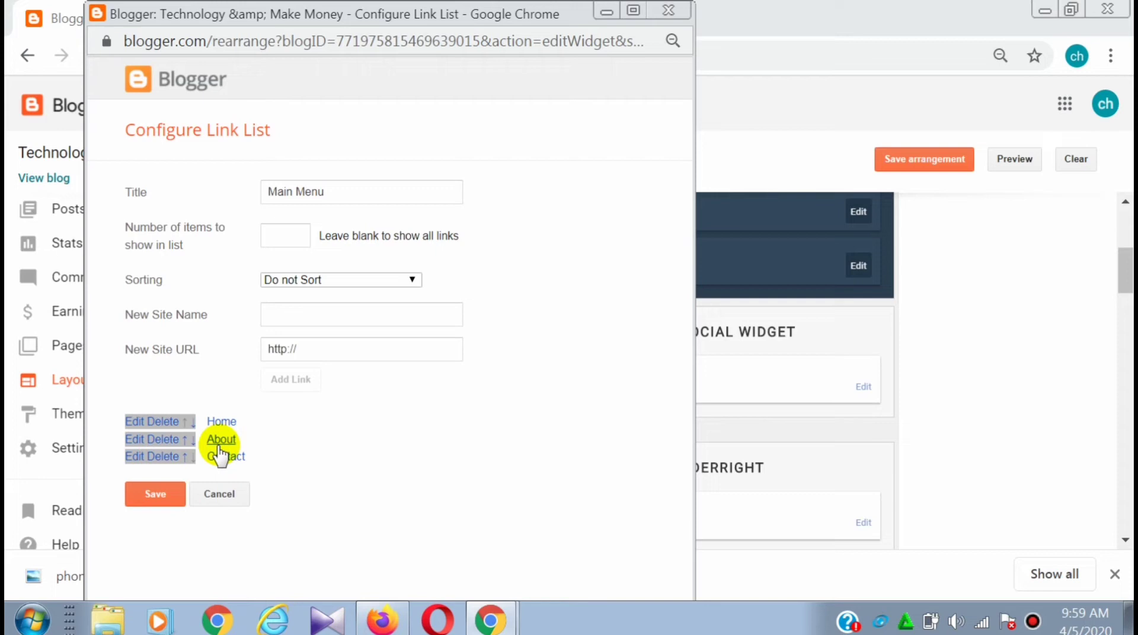
click(295, 313)
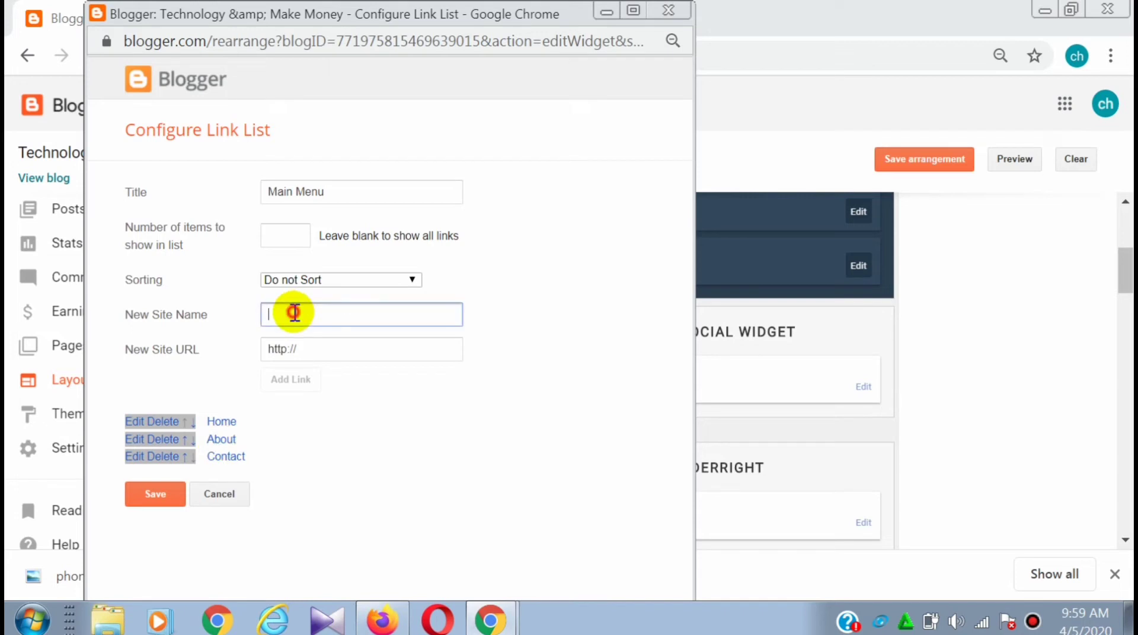
text(privacy policy)
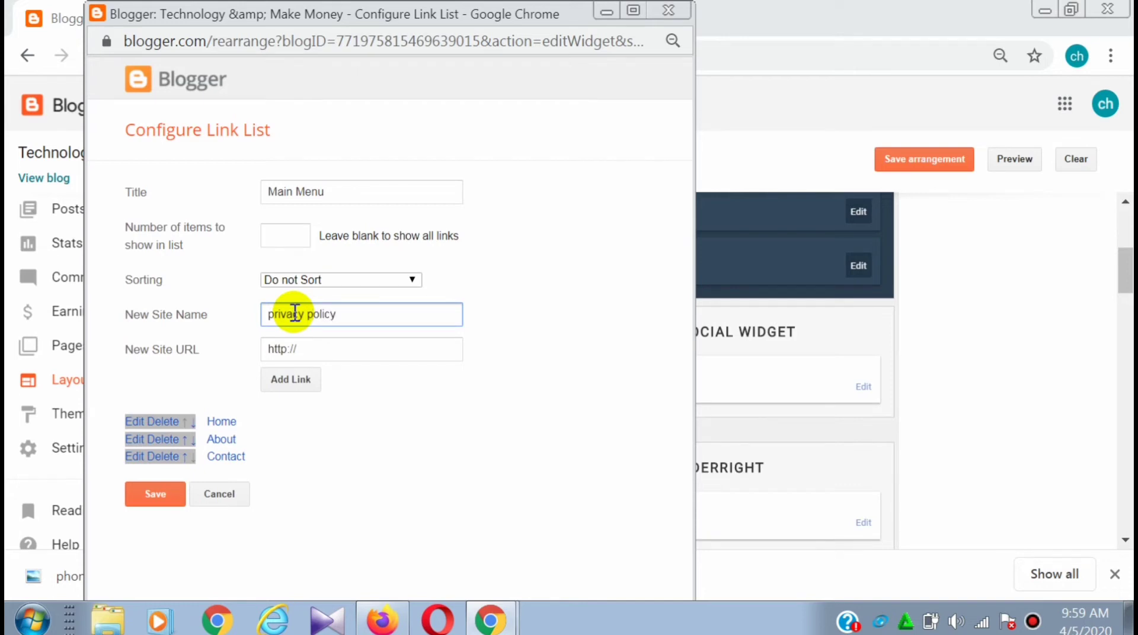
click(288, 380)
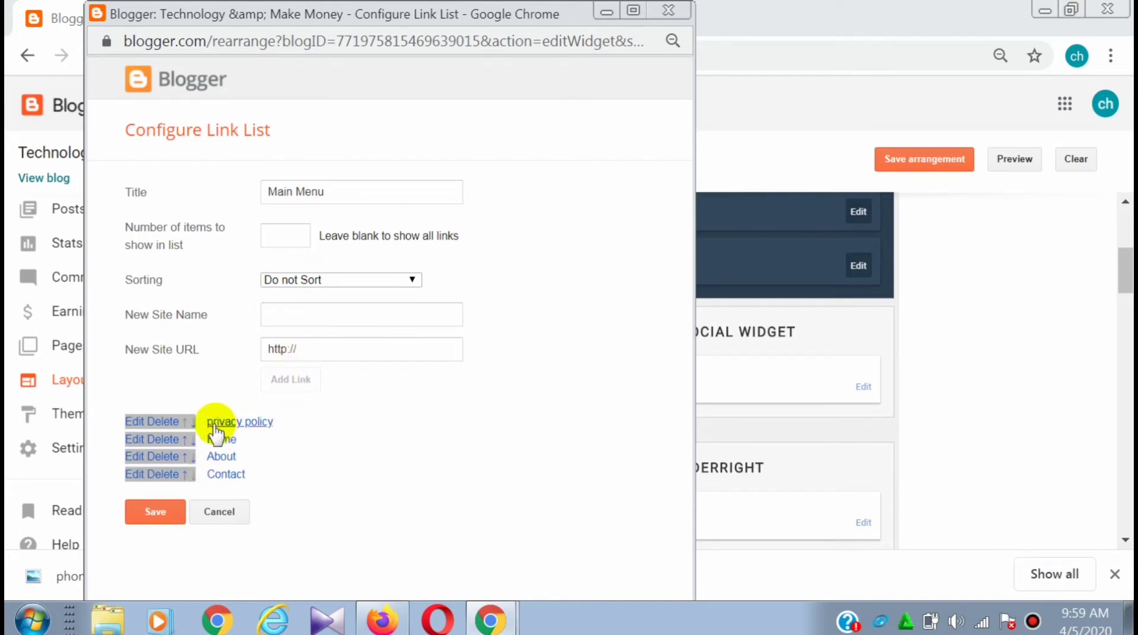
Add two more links named "Terms & Condition" and "Disclaimer" to the Main Menu link list.
click(298, 312)
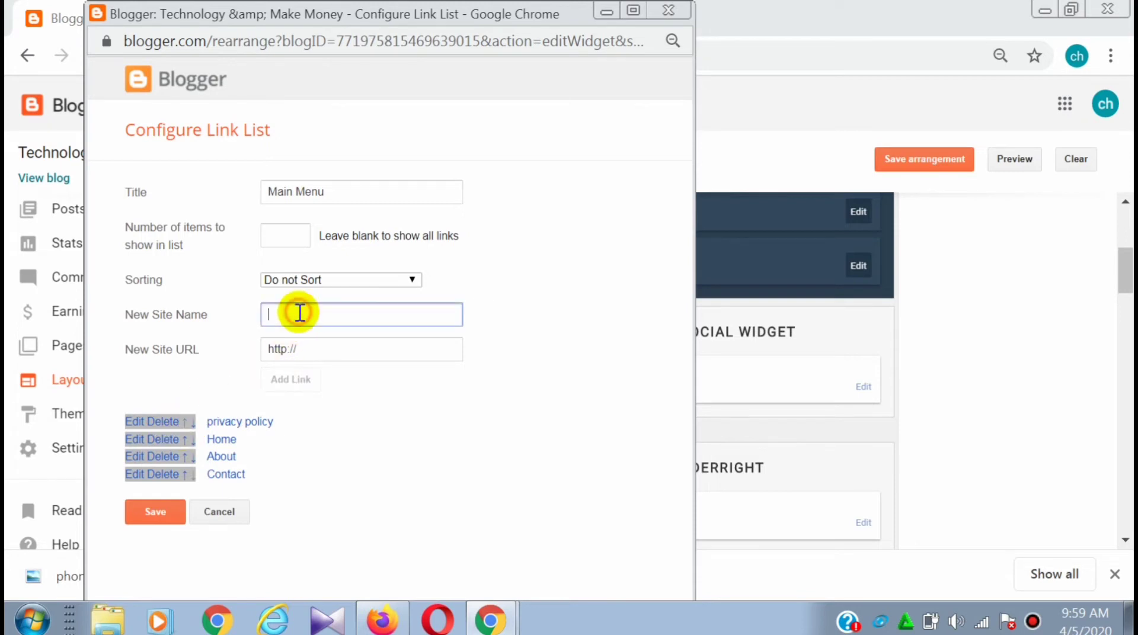
text(Terms & Condition)
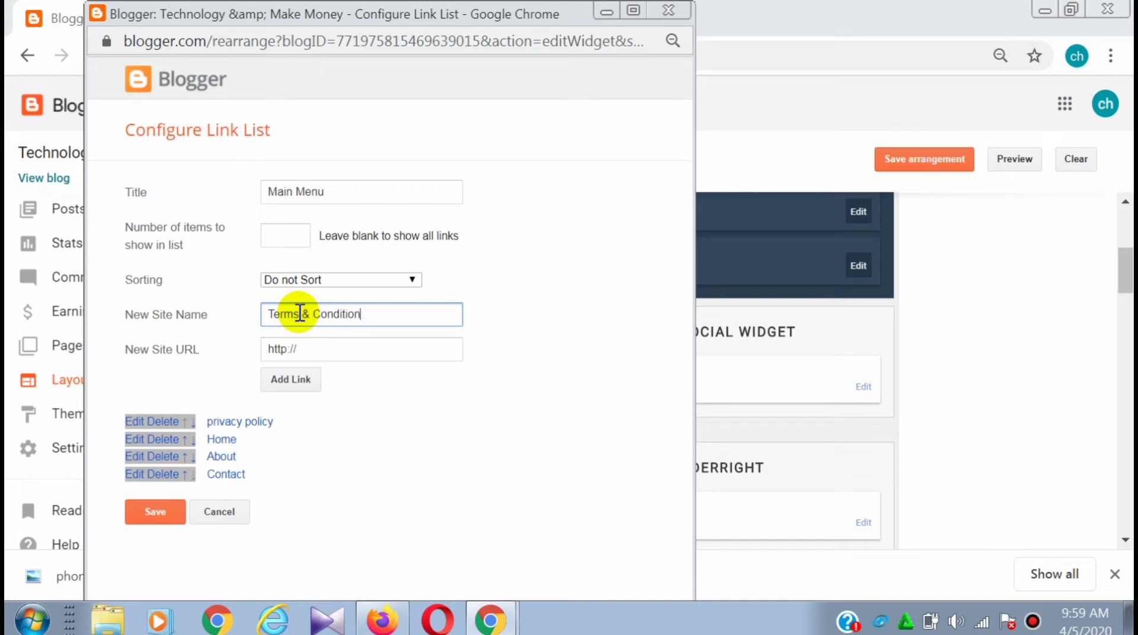
click(290, 380)
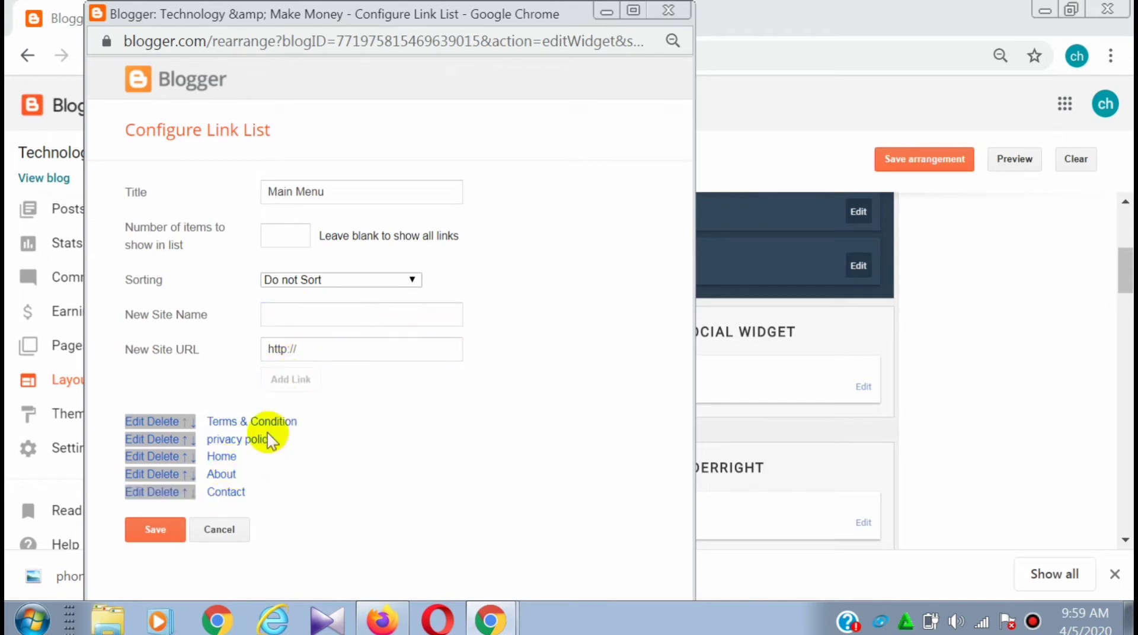
click(317, 308)
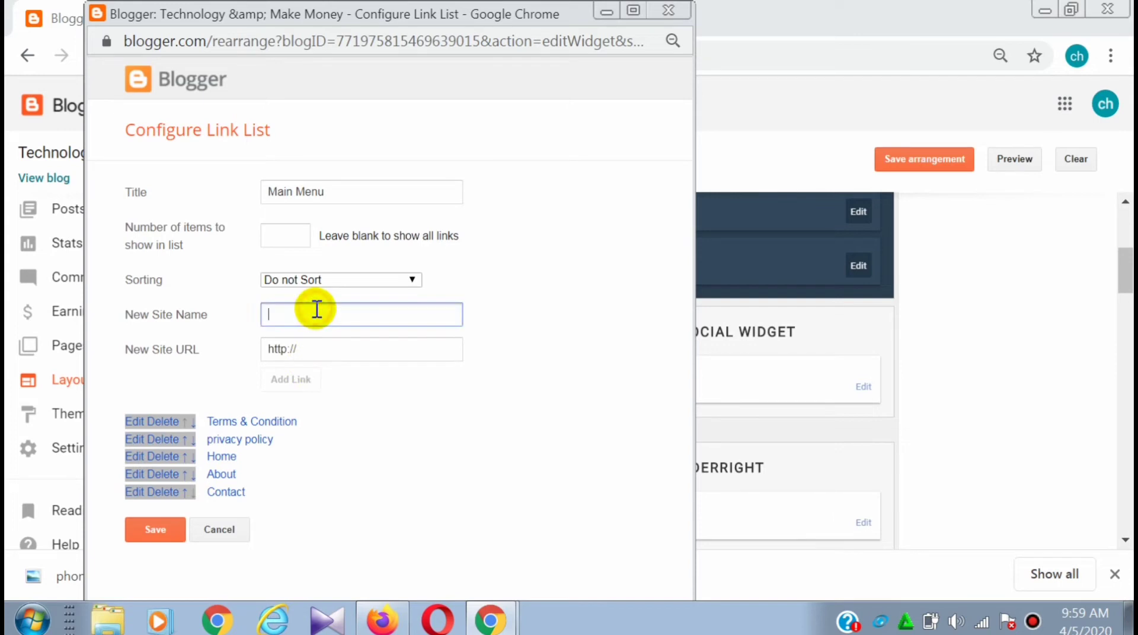
text(D)
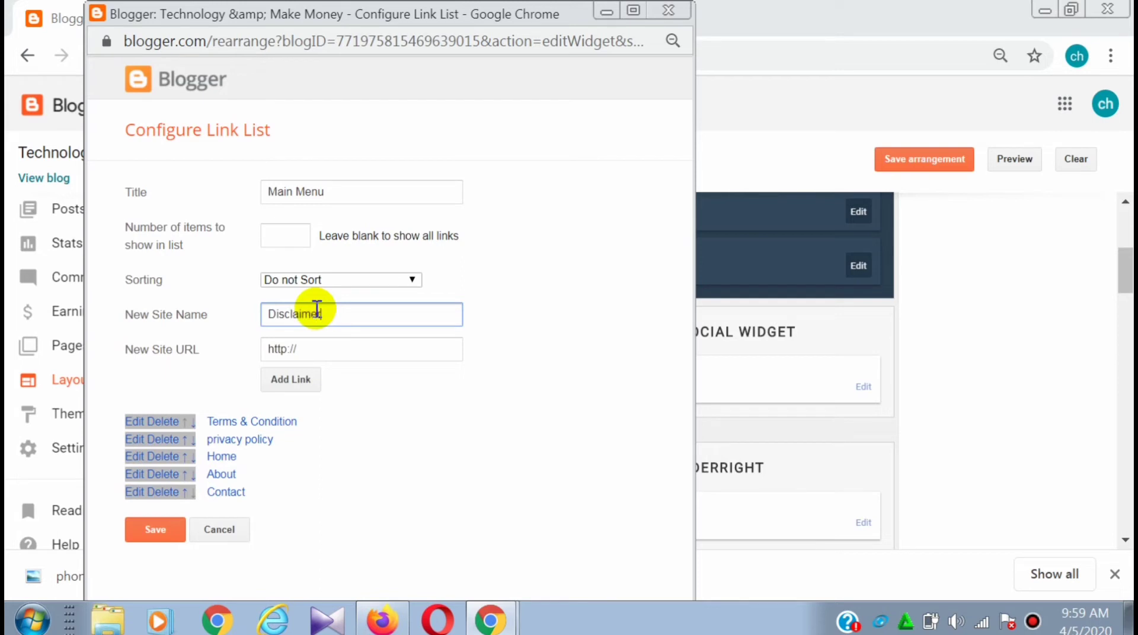
text(isclaimer)
click(286, 379)
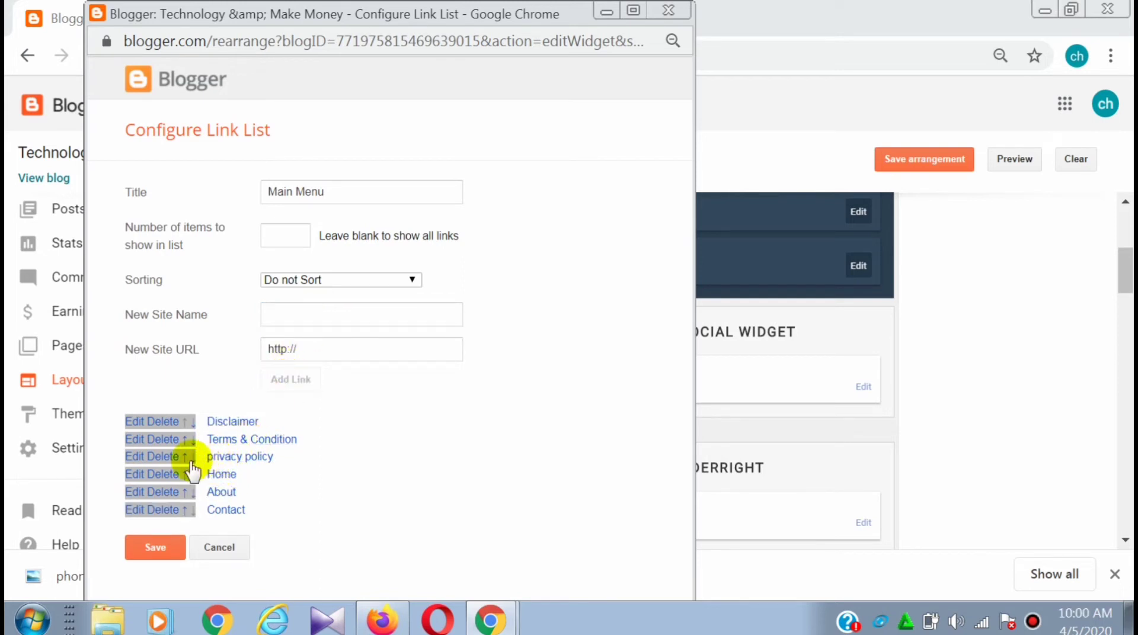
Capitalise the name of the privacy policy link as "Privacy Policy" and save that link.
click(137, 457)
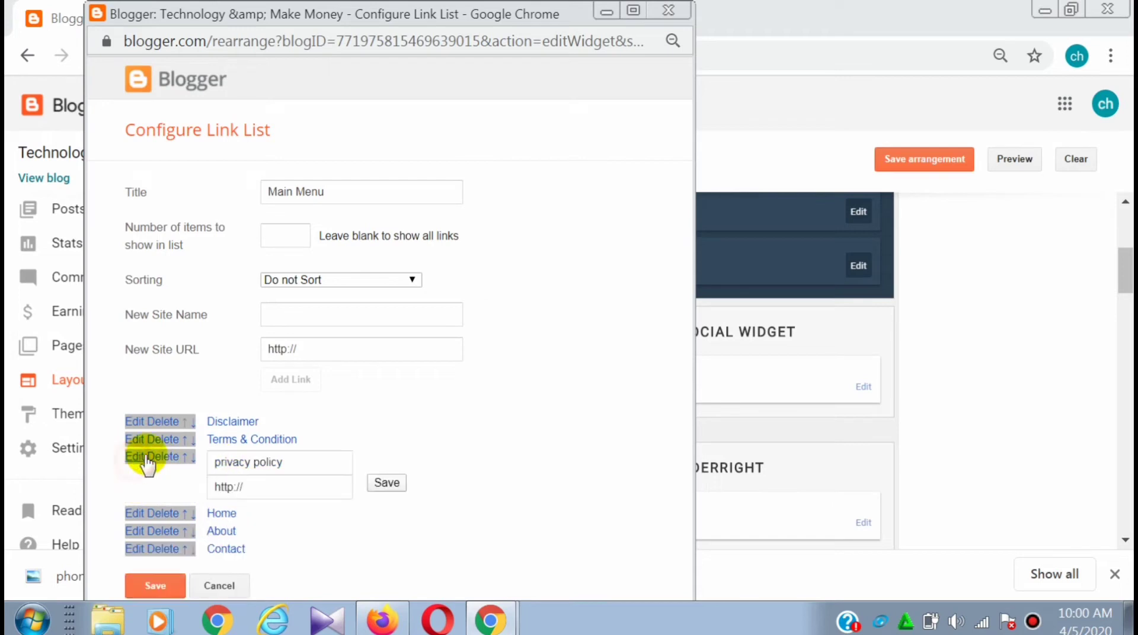
click(219, 463)
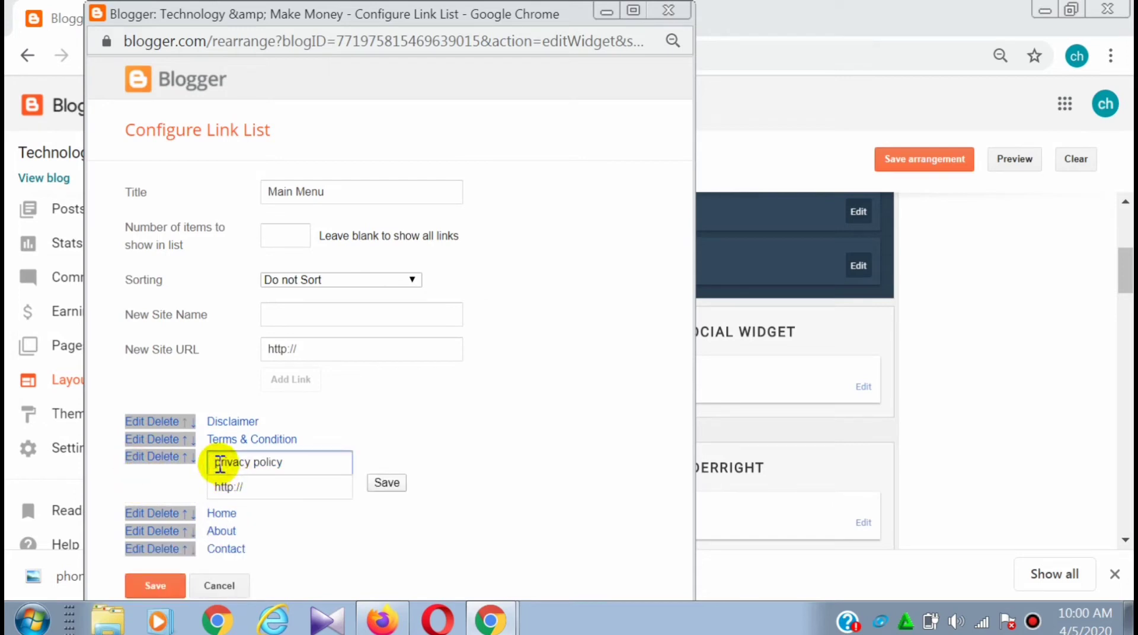
key(BackSpace)
text(P)
click(257, 461)
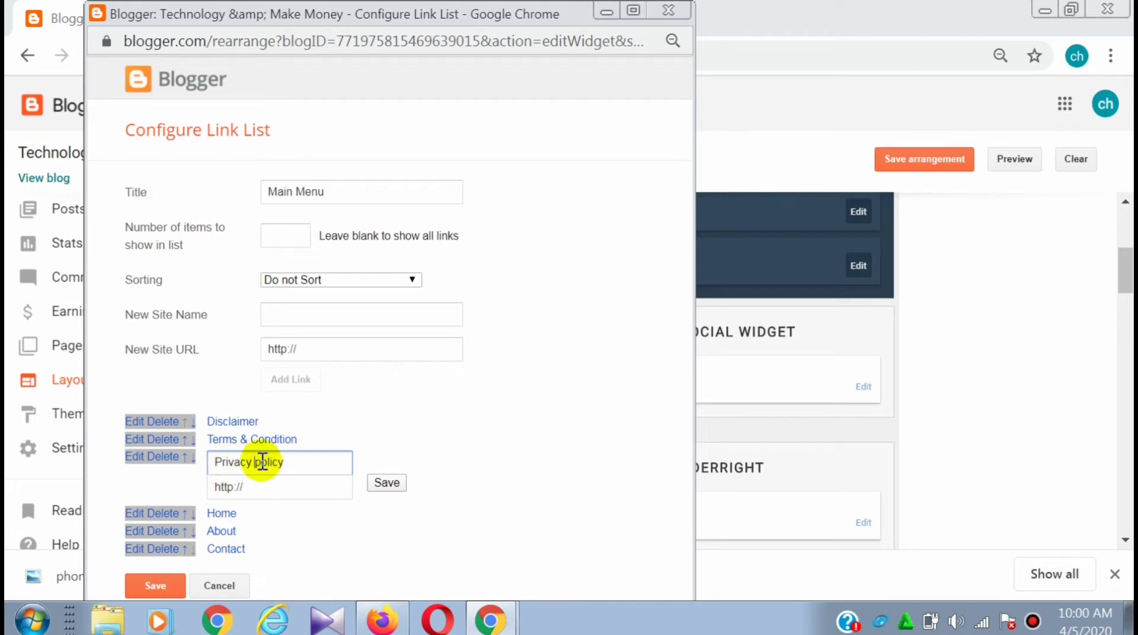
key(Delete)
text(P)
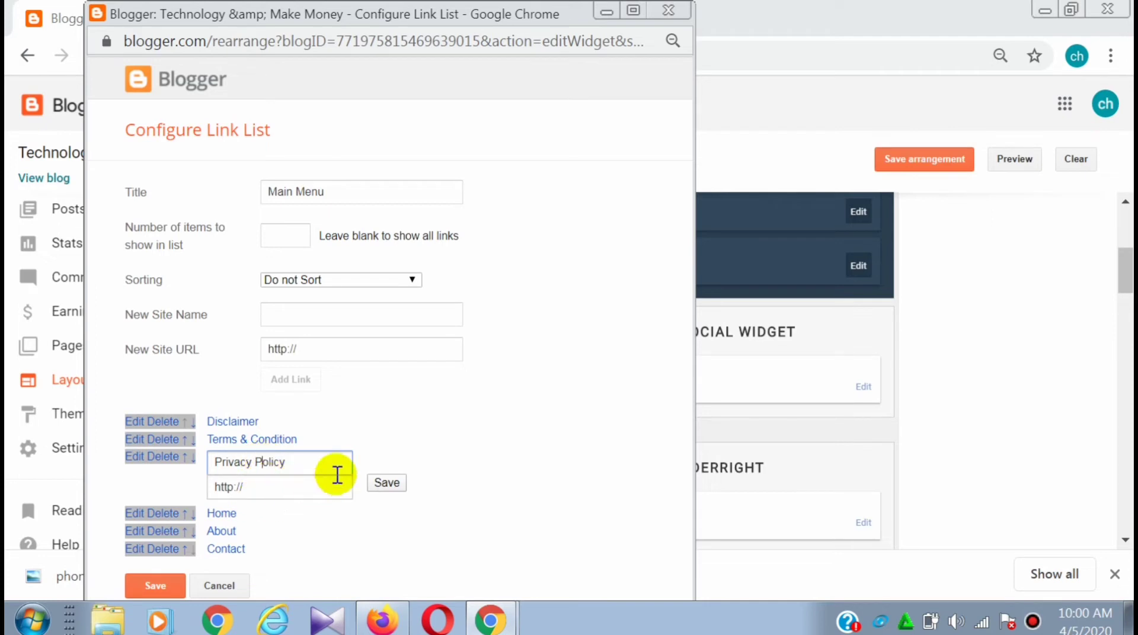
click(387, 488)
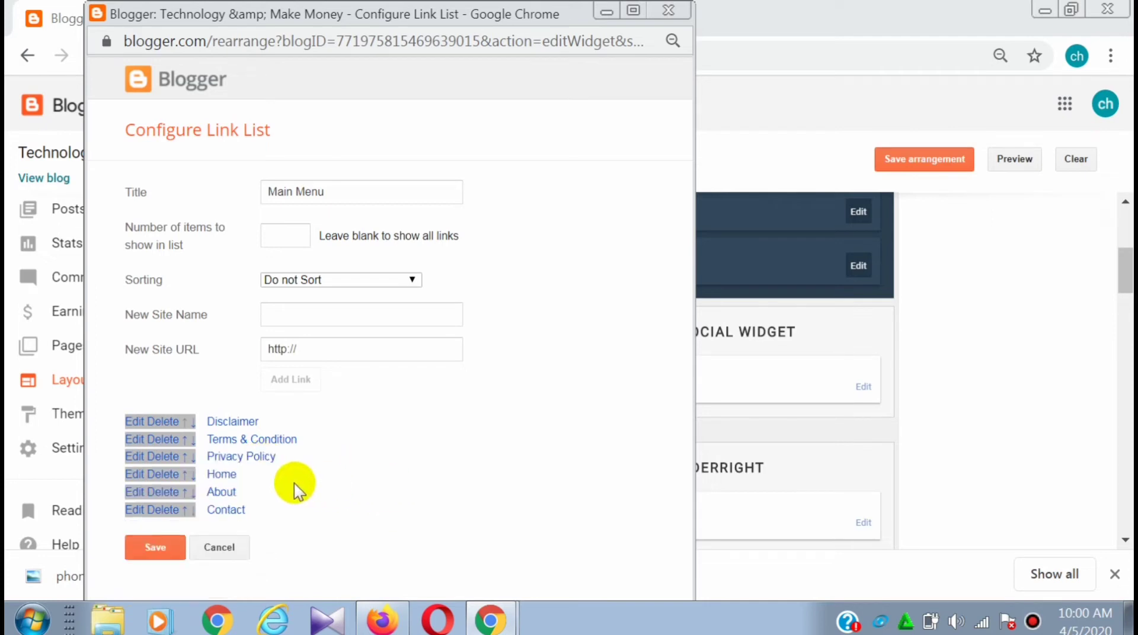
Reorder the menu links to Home, About, Privacy Policy, Terms & Condition, Disclaimer, Contact and save the Main Menu gadget.
click(194, 423)
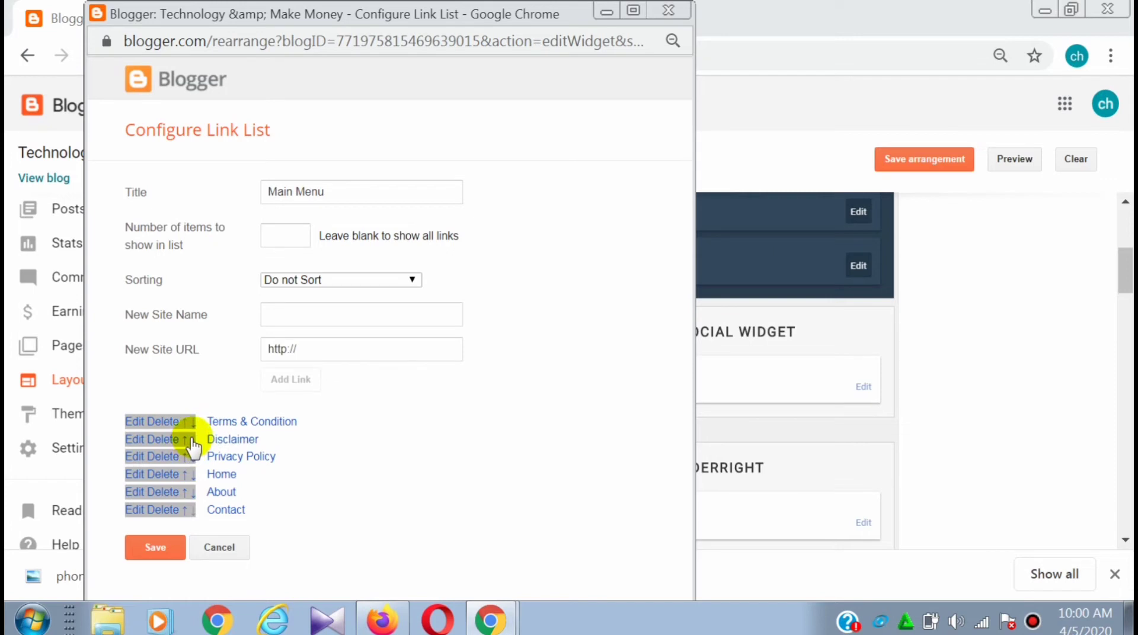
click(193, 439)
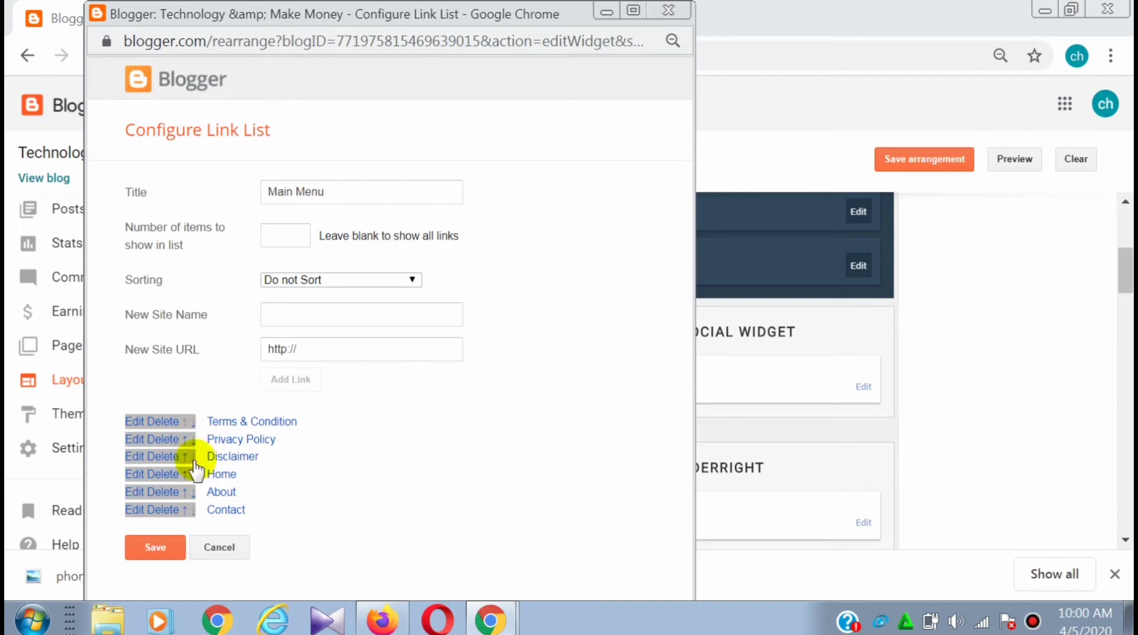
click(193, 458)
click(193, 475)
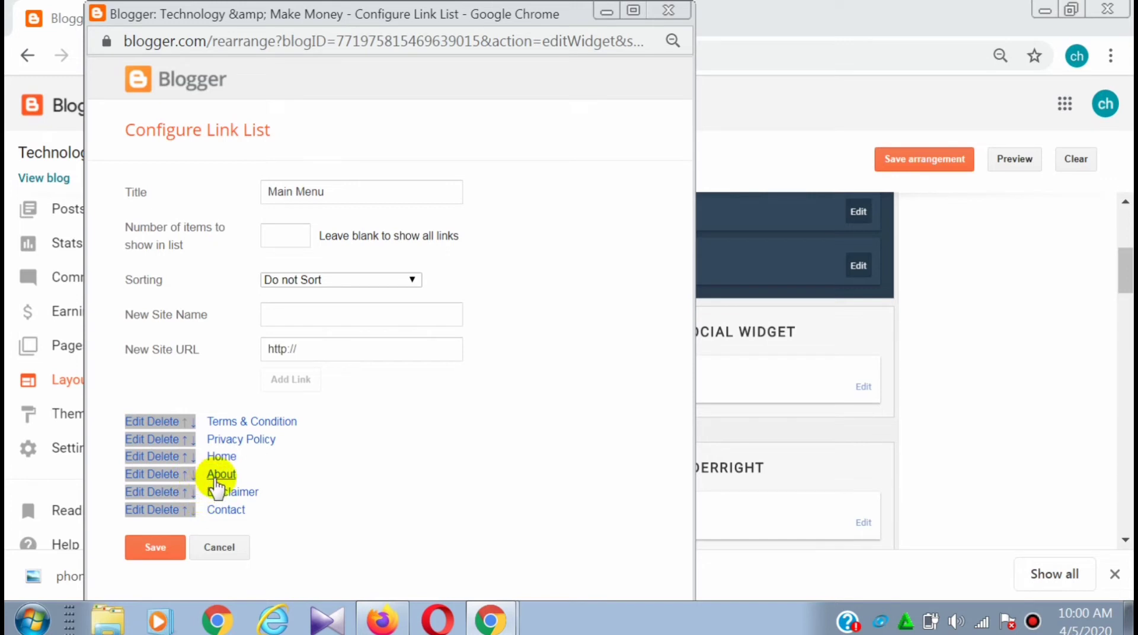
click(191, 442)
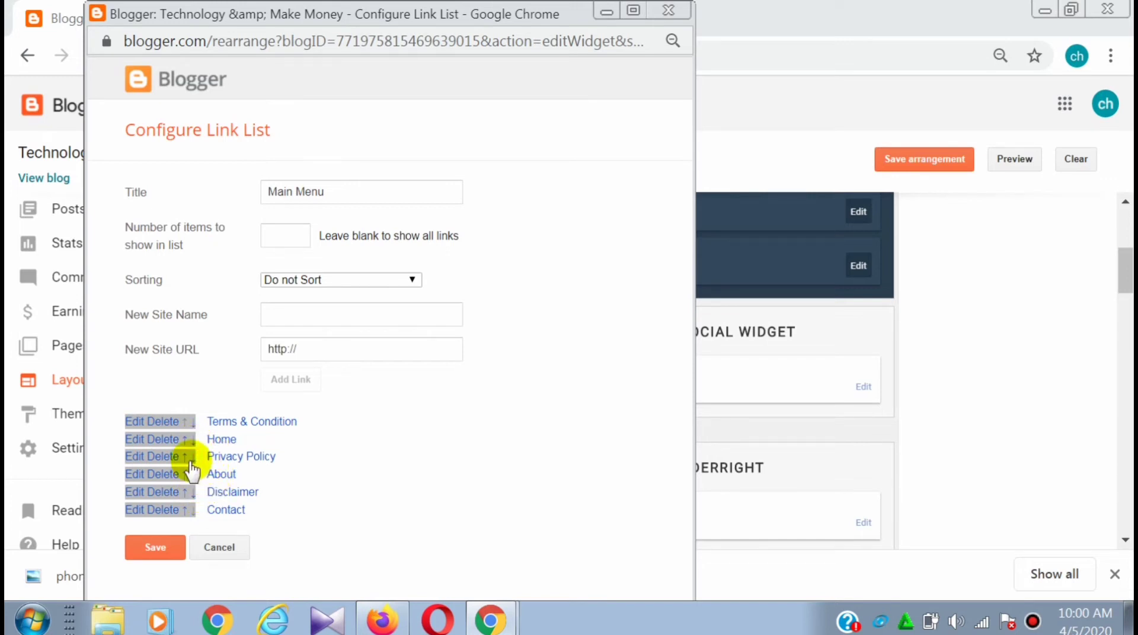
click(192, 458)
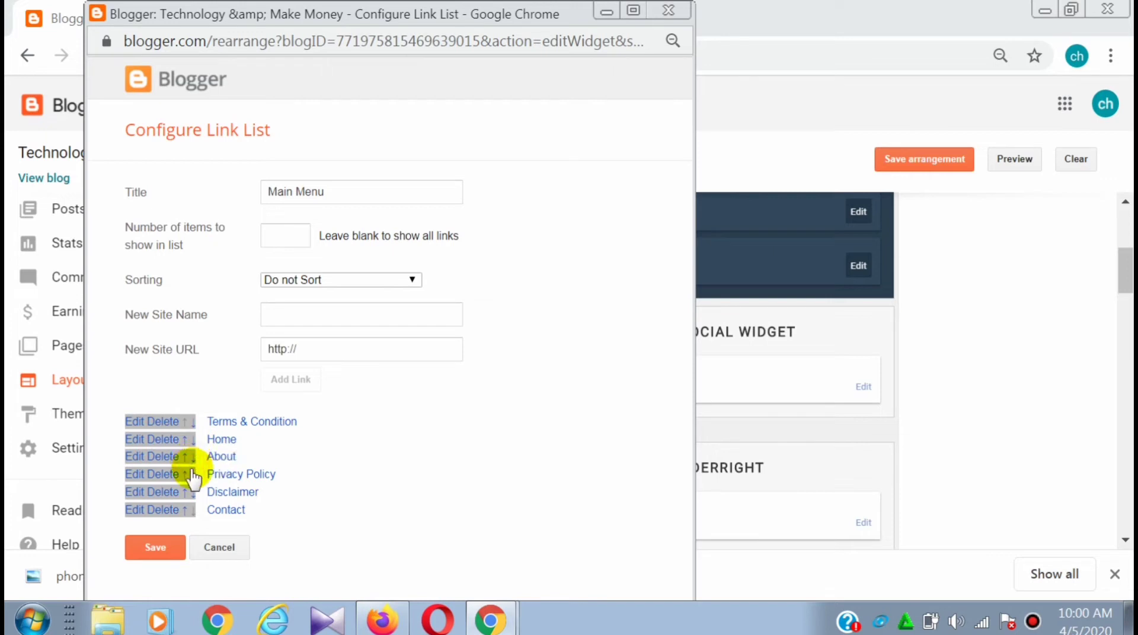
click(192, 422)
click(193, 440)
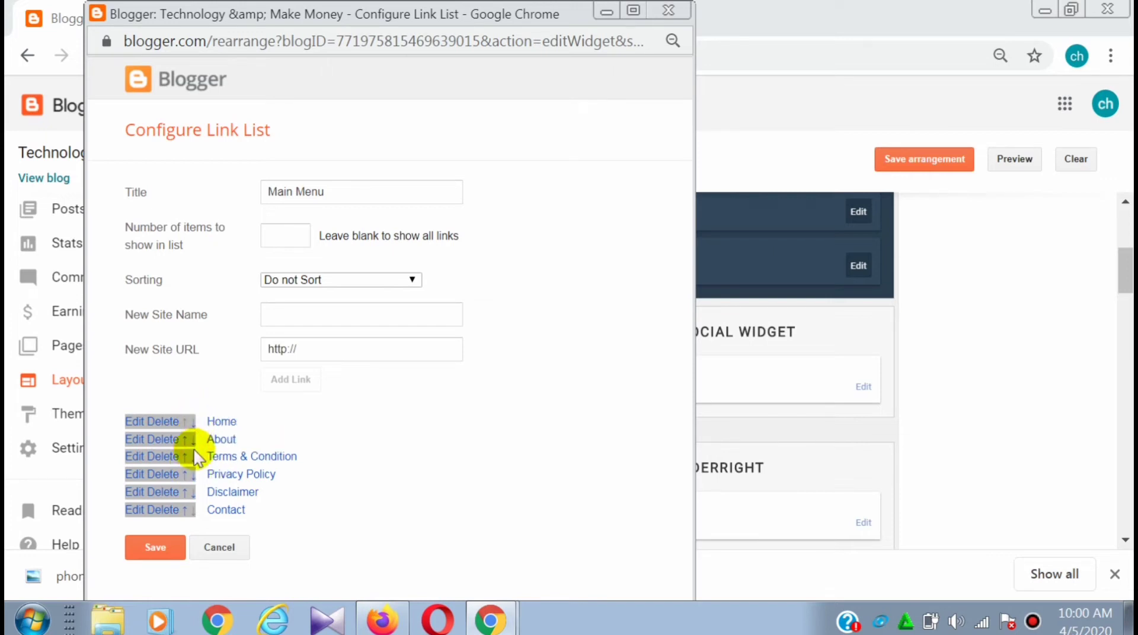
click(193, 457)
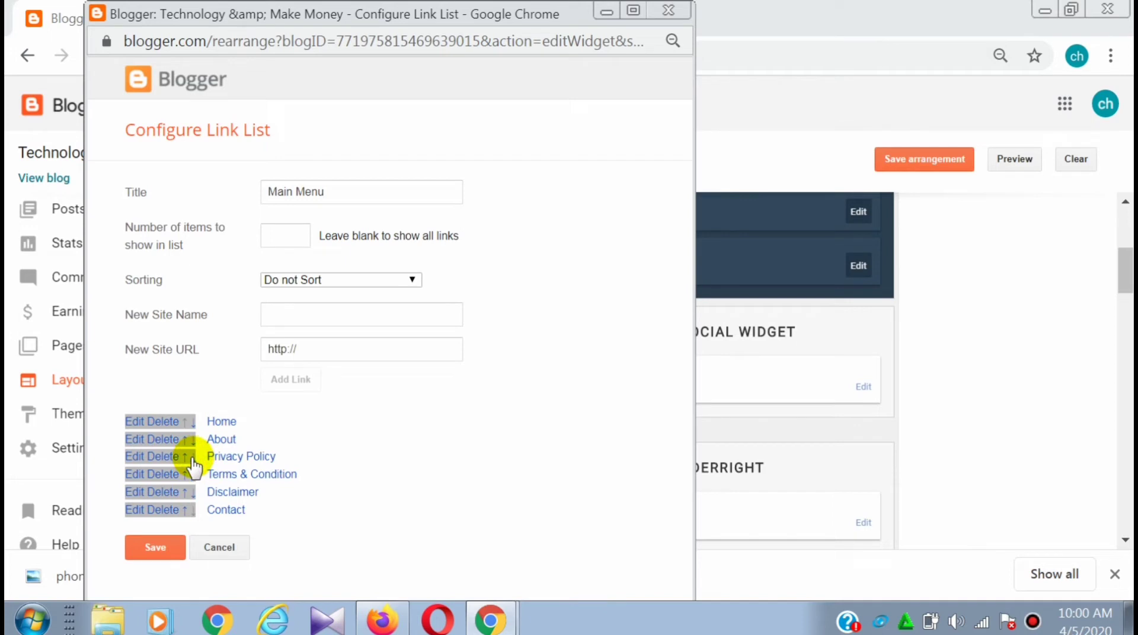
click(155, 549)
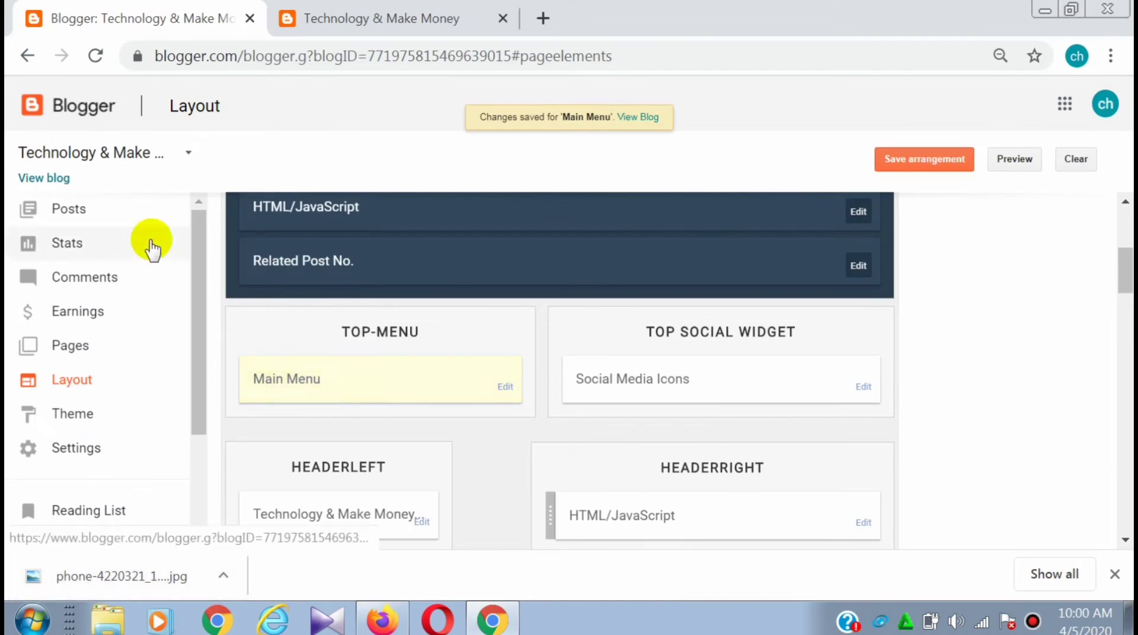
Save the layout arrangement and return to the live blog to check its top menu.
click(366, 25)
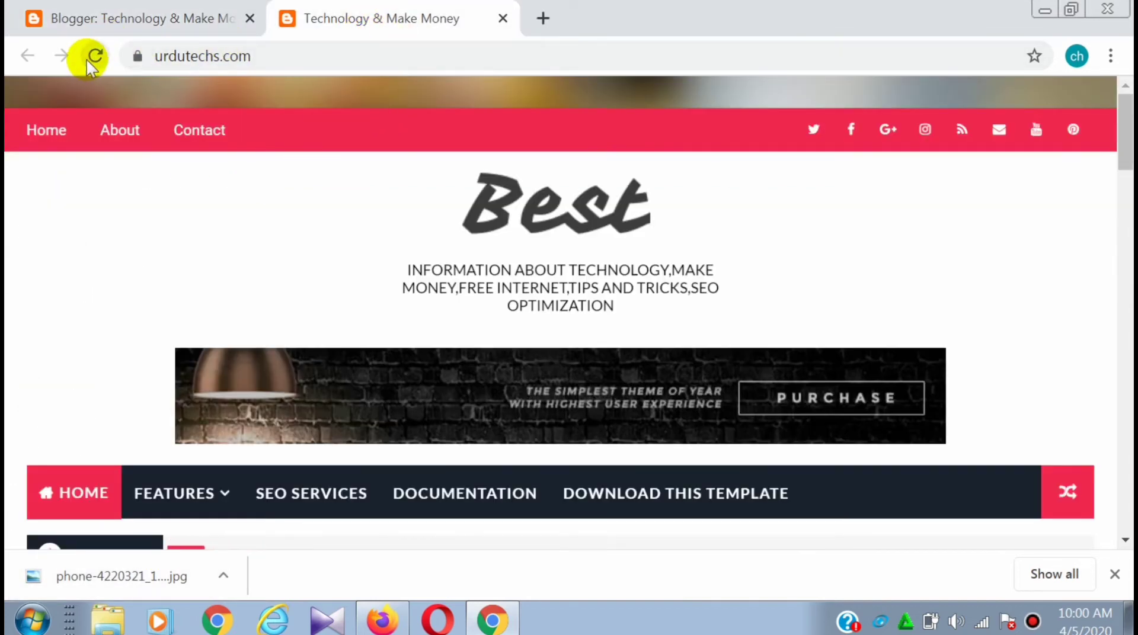
click(184, 19)
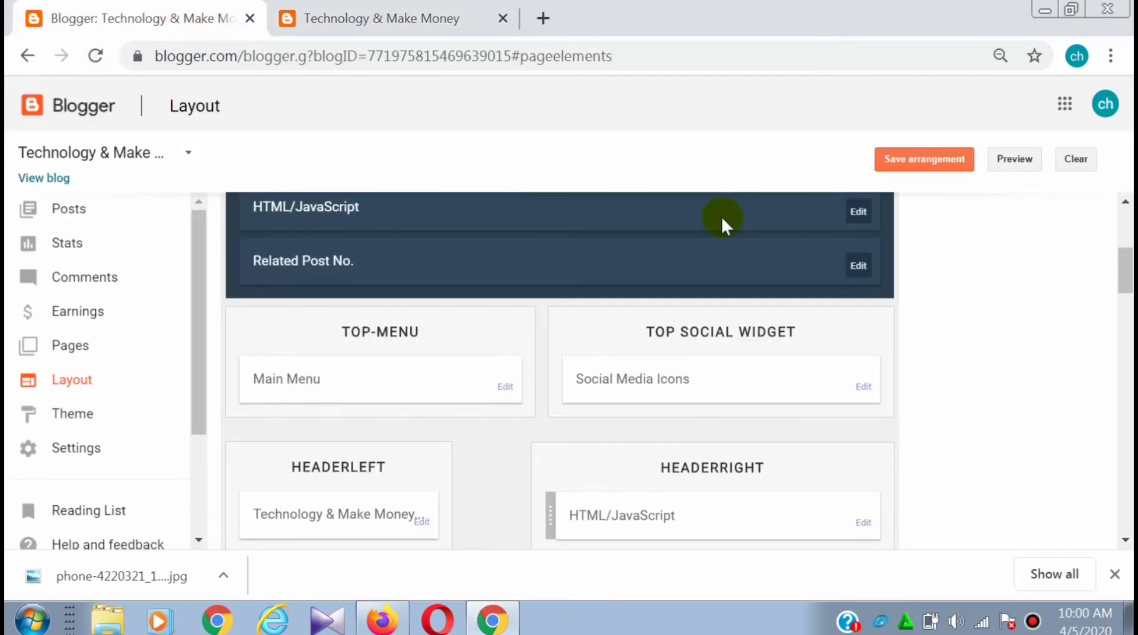
click(932, 168)
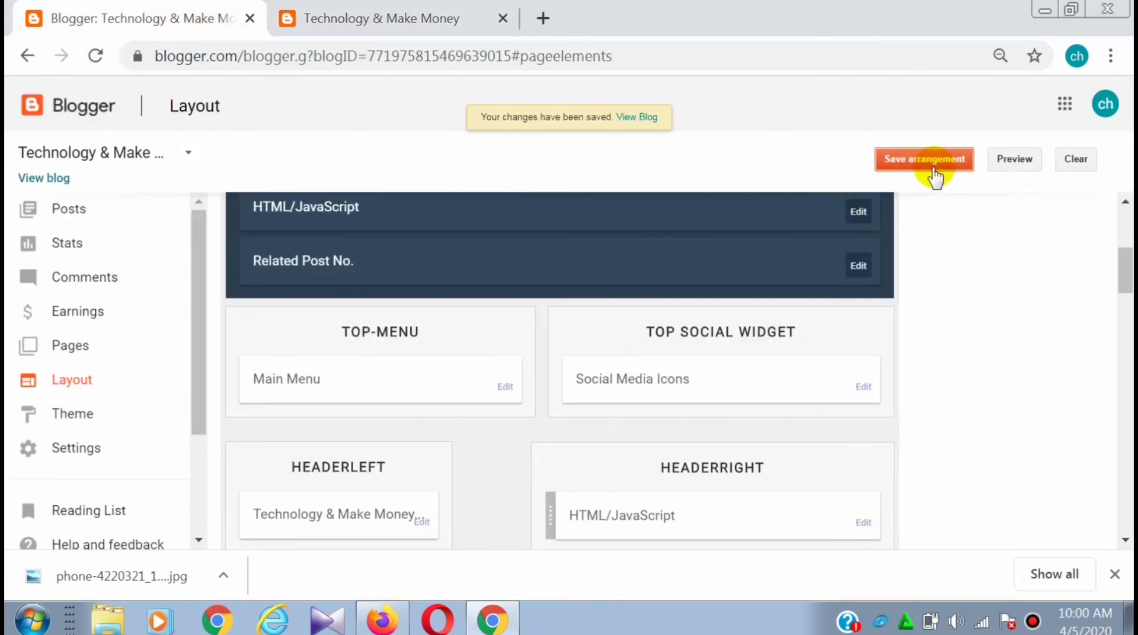
click(421, 21)
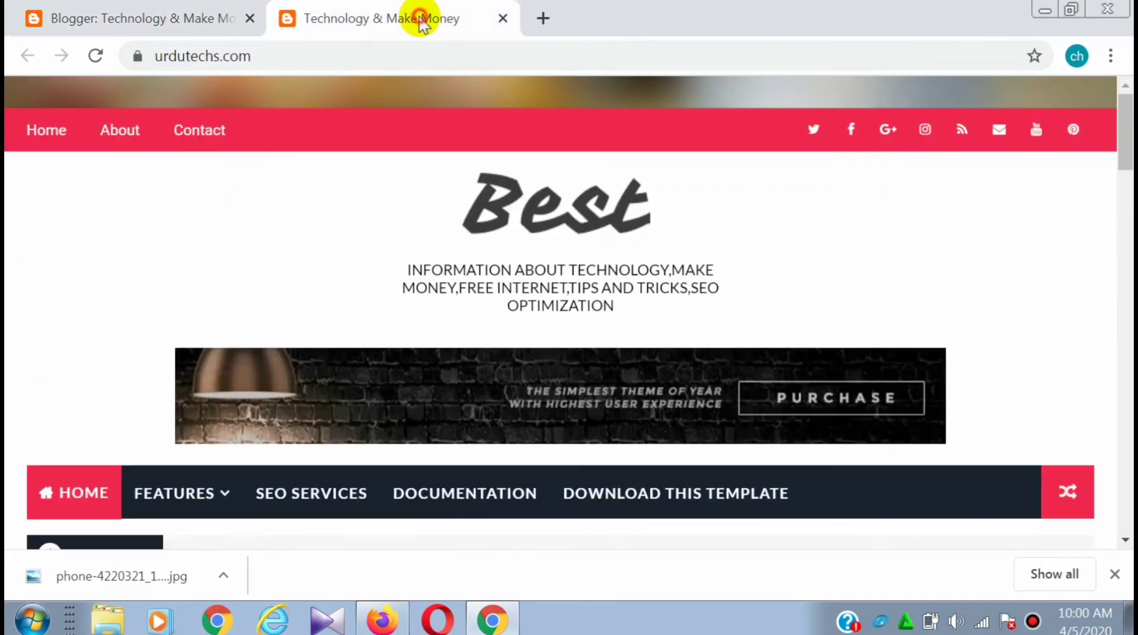
Reload the live blog to check its top menu, and open the published About Us page to copy its address.
click(92, 63)
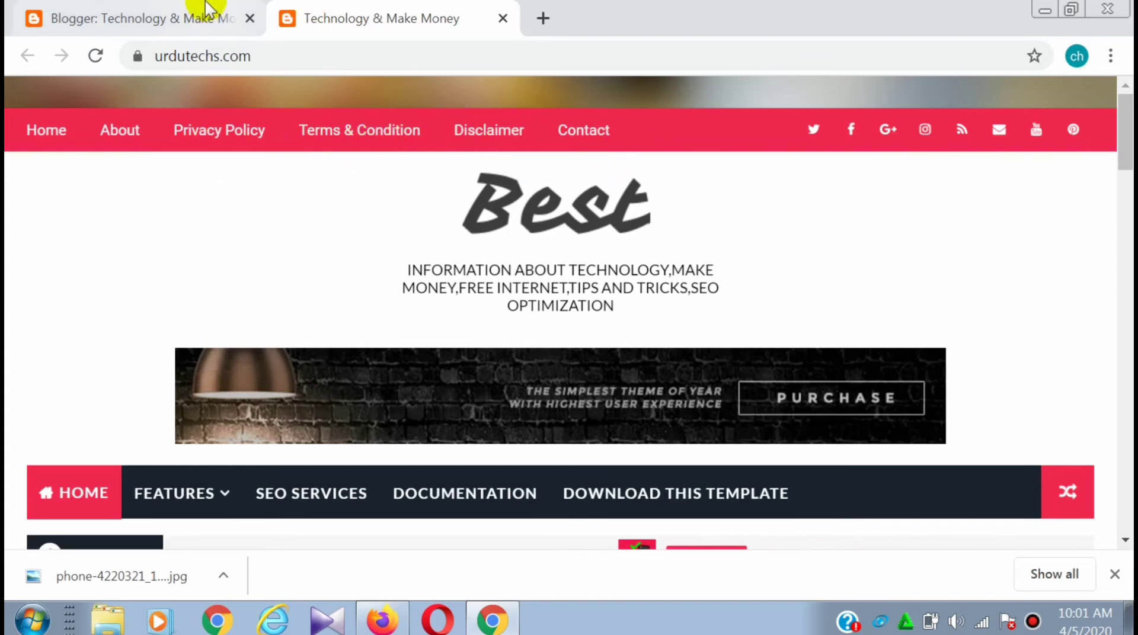
click(184, 17)
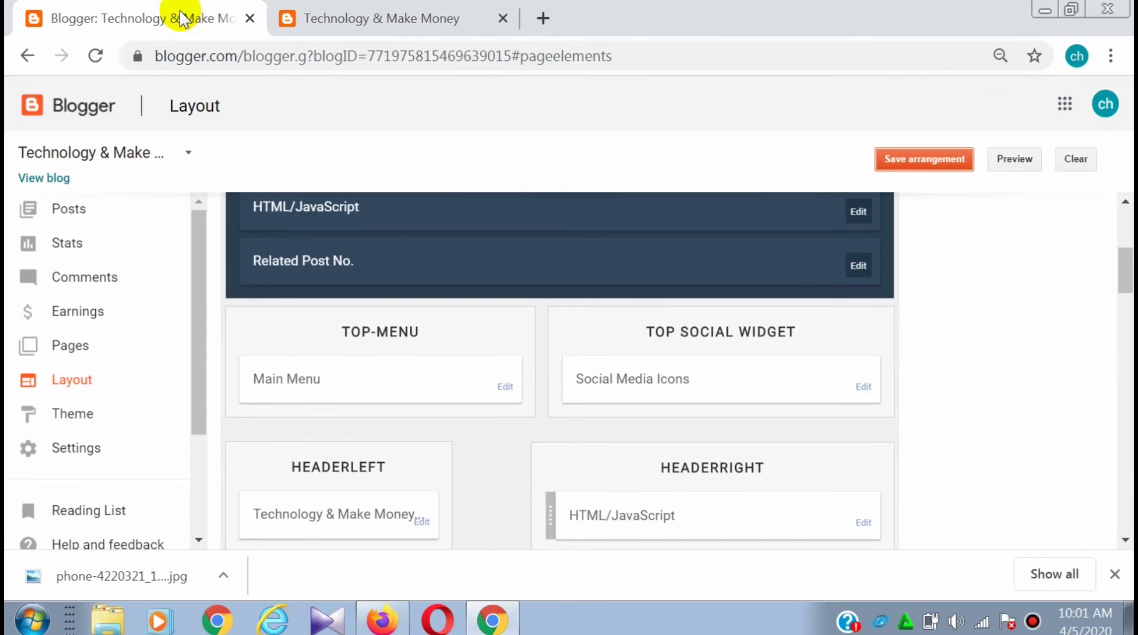
click(71, 345)
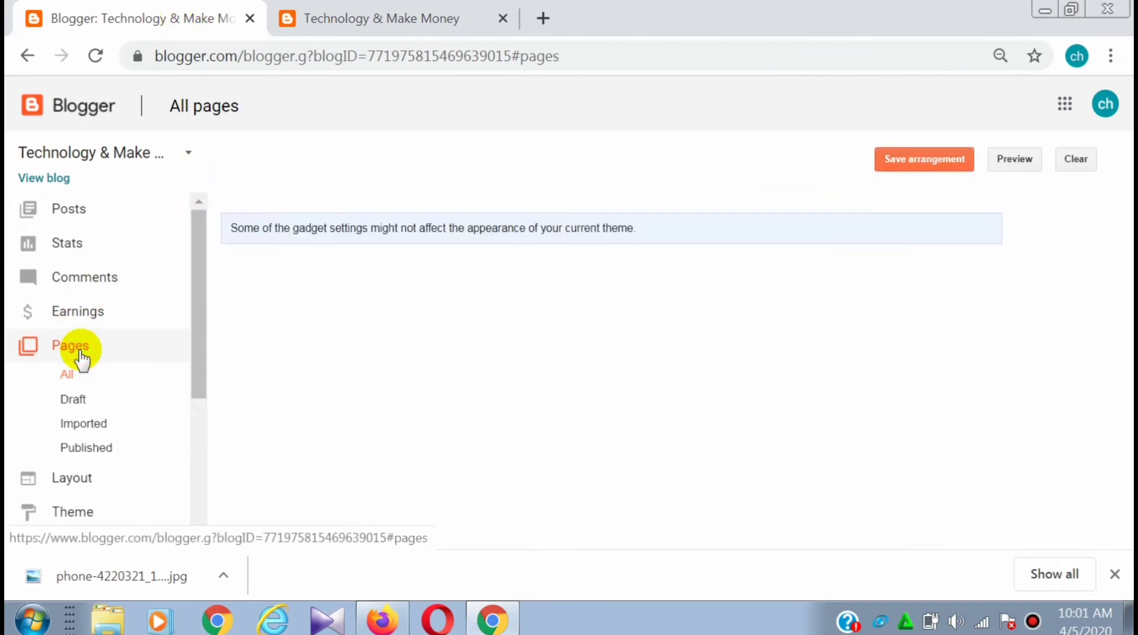
mouse_move(300, 294)
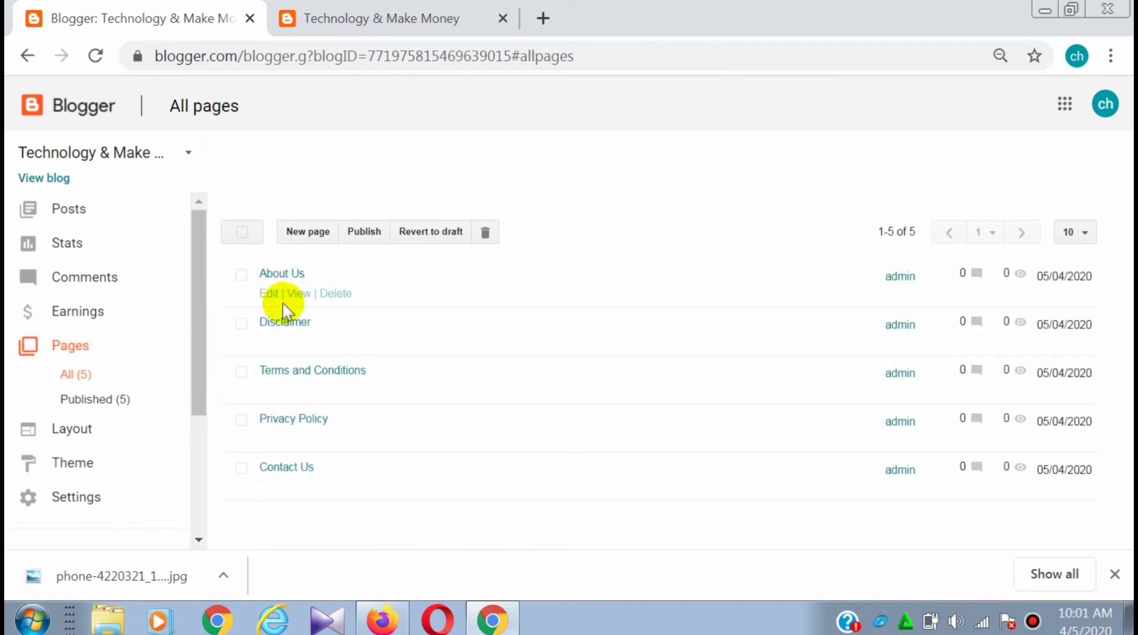
click(292, 297)
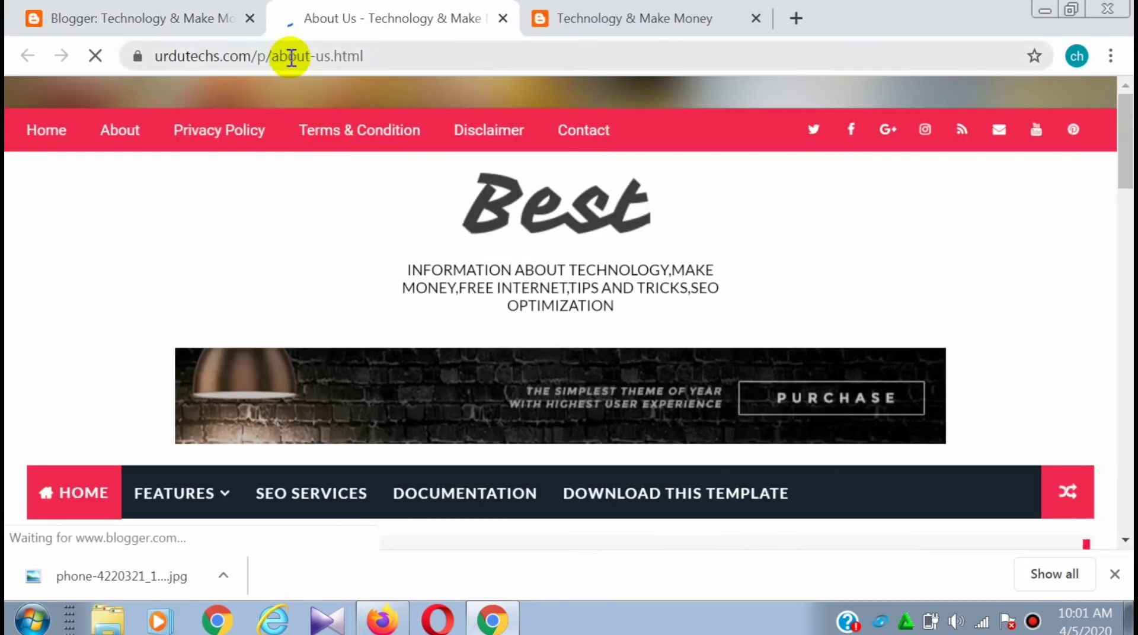
click(291, 56)
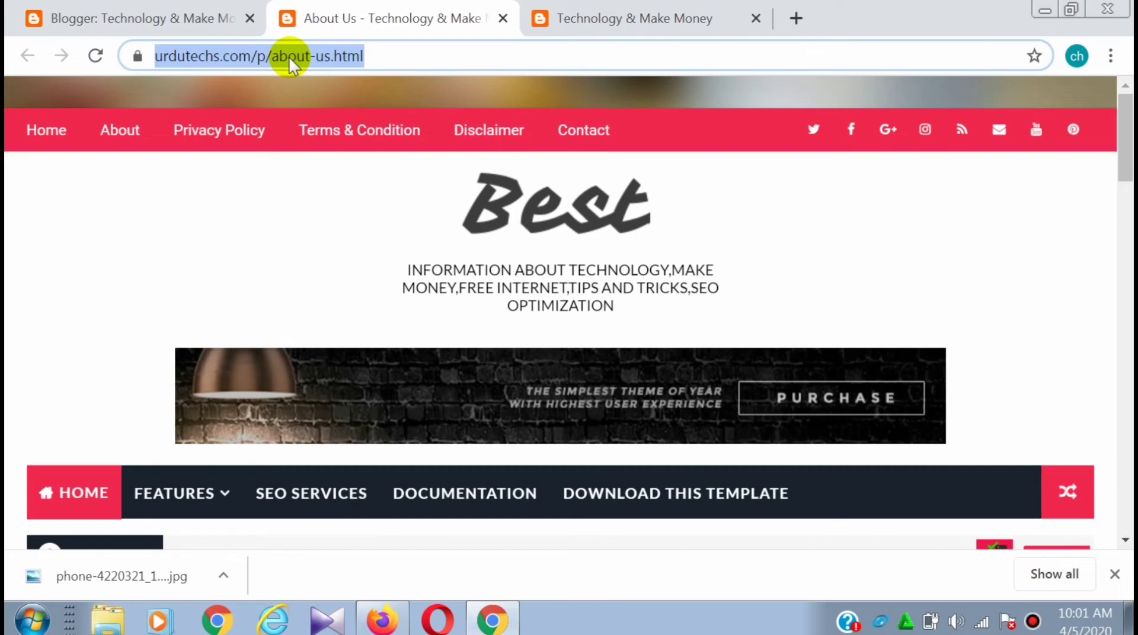
Replace the About link's URL in the Main Menu gadget with the copied urdutechs.com/p/about-us.html address and save the gadget.
click(168, 16)
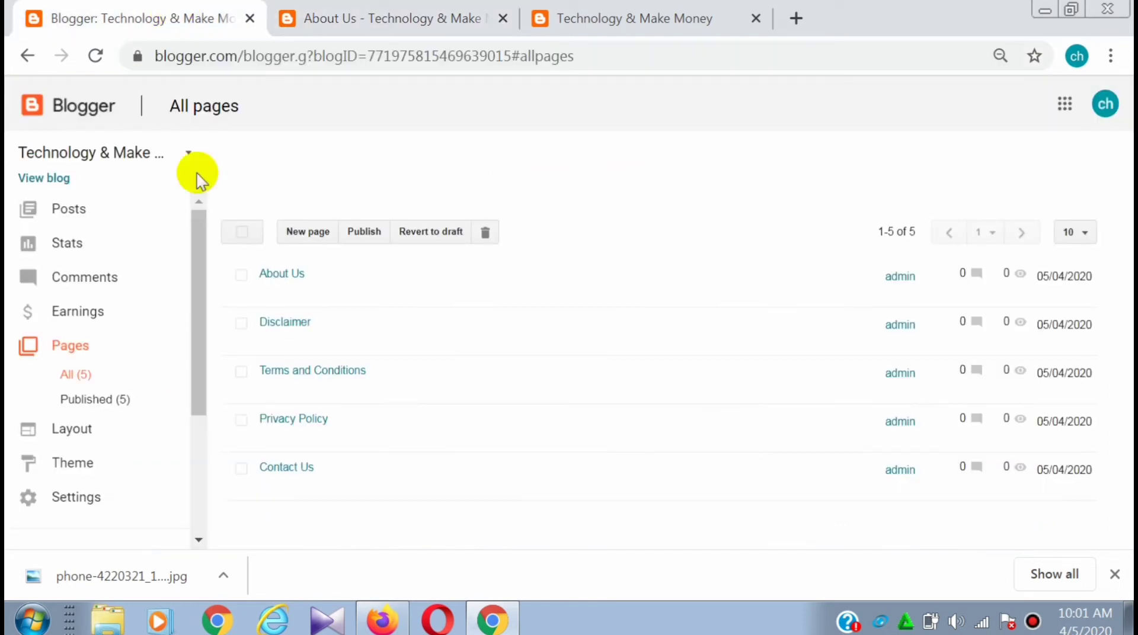
click(112, 442)
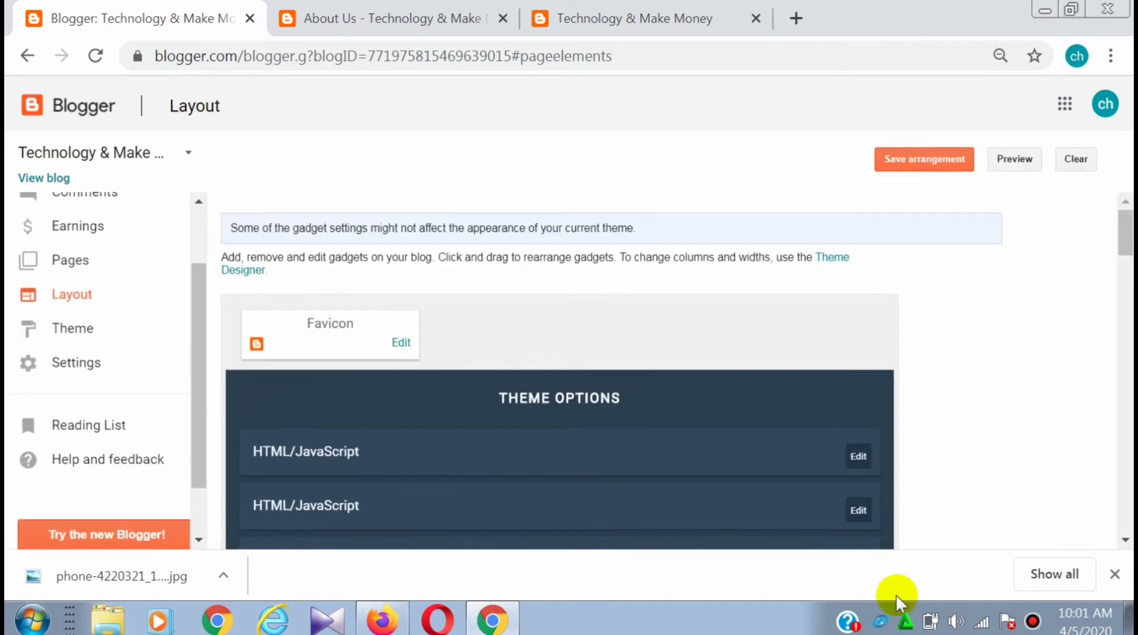
scroll(1126, 539, down, 5)
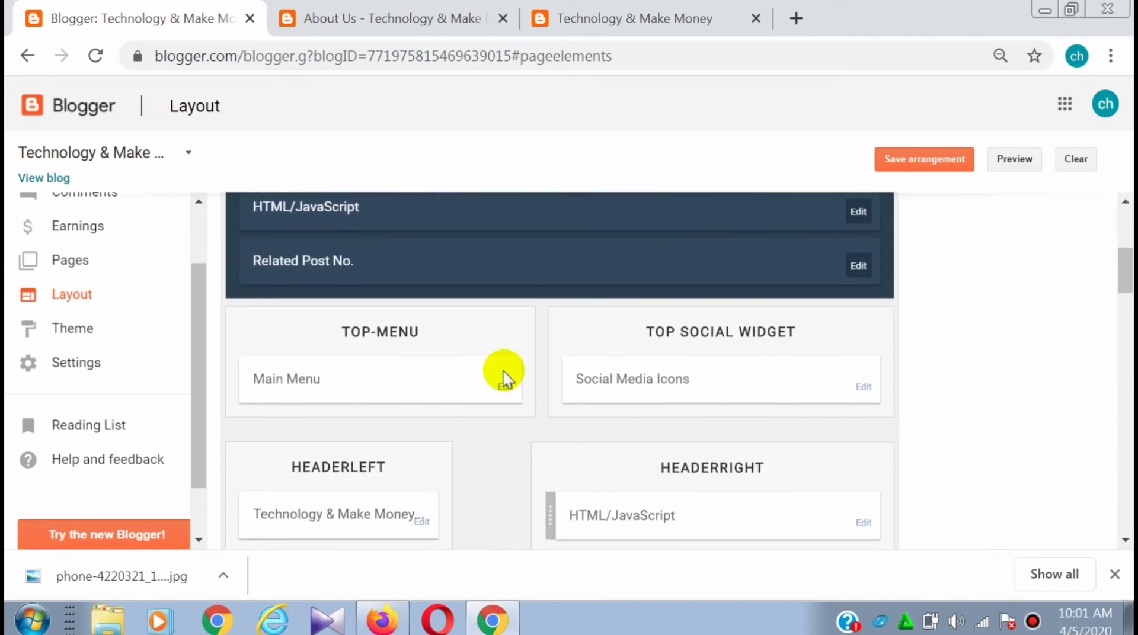
click(504, 385)
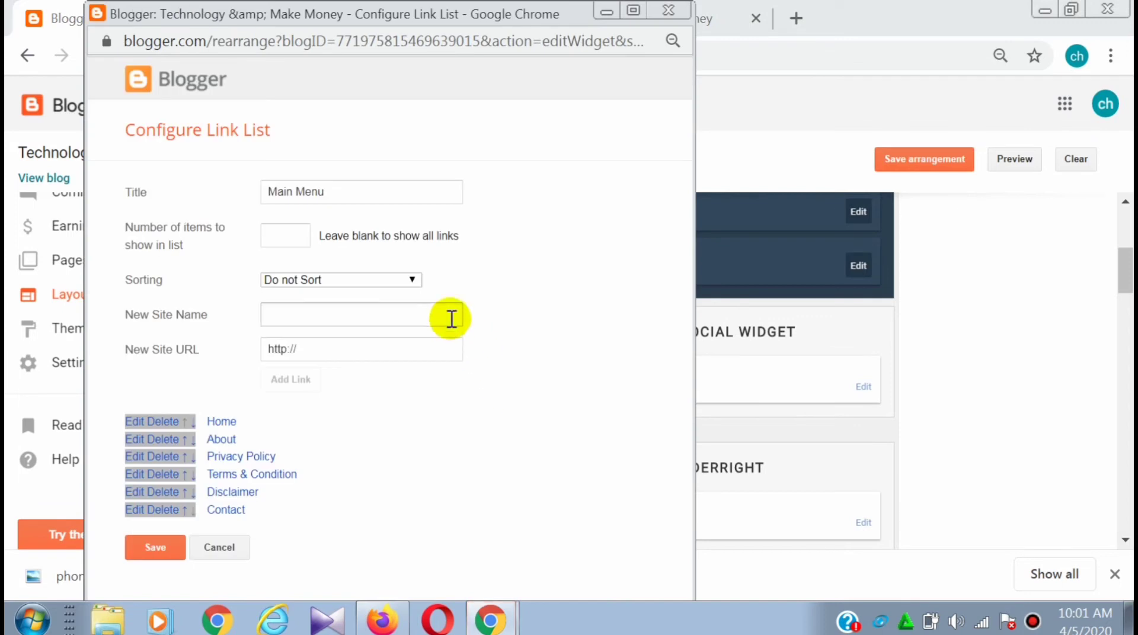
click(133, 440)
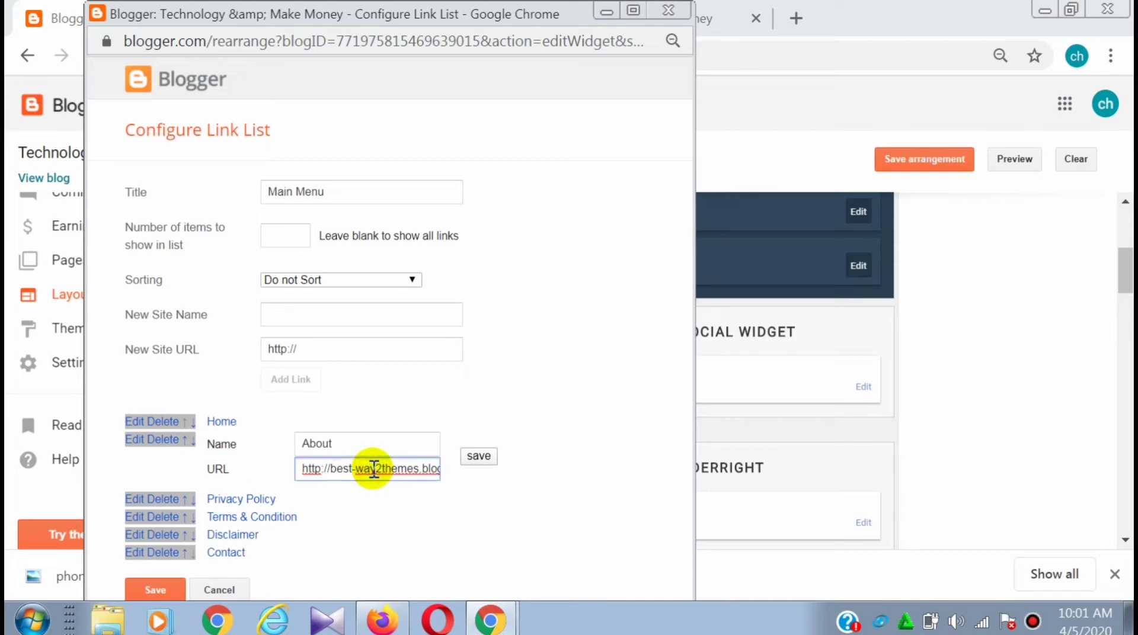
key(ctrl+a)
key(BackSpace)
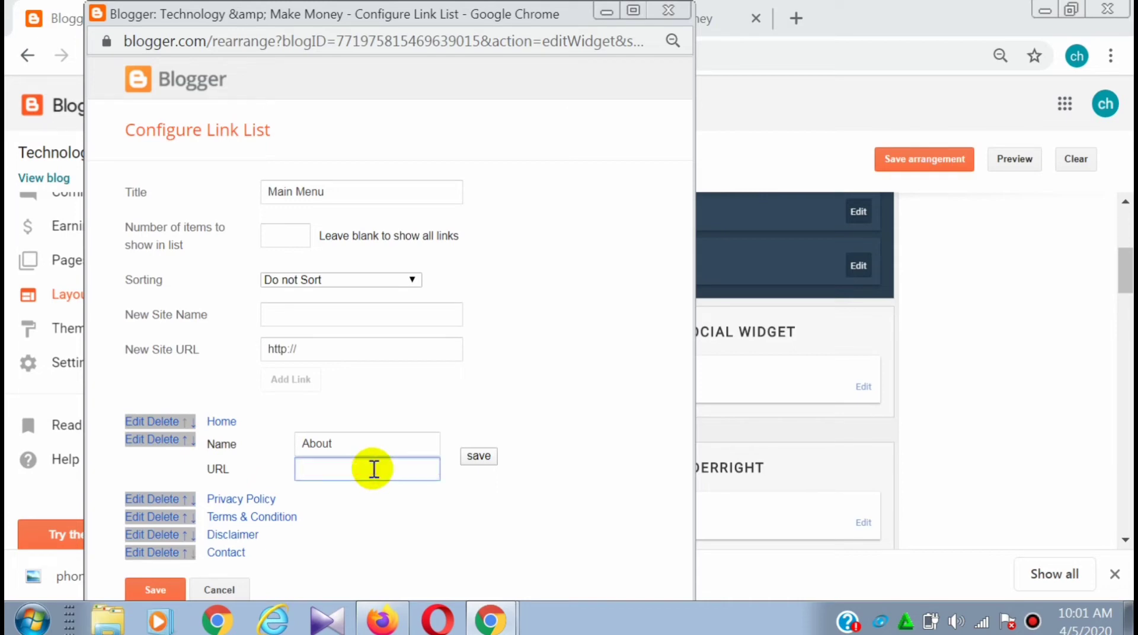
click(474, 456)
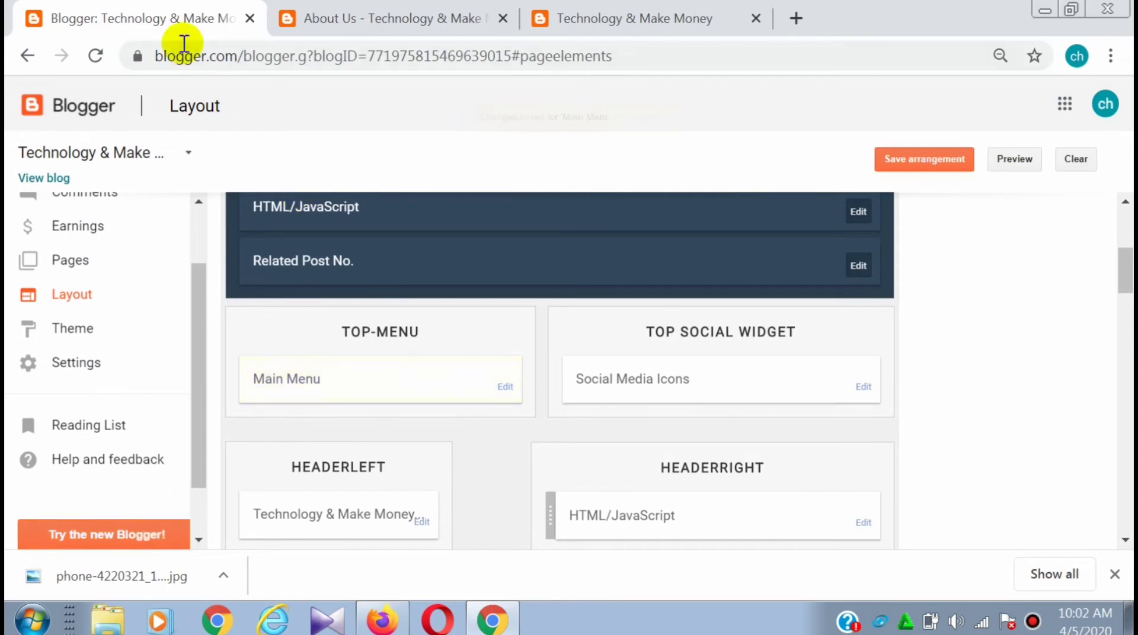
View the published Disclaimer page from the blog's page list, copy its address, and close the About Us page.
click(102, 271)
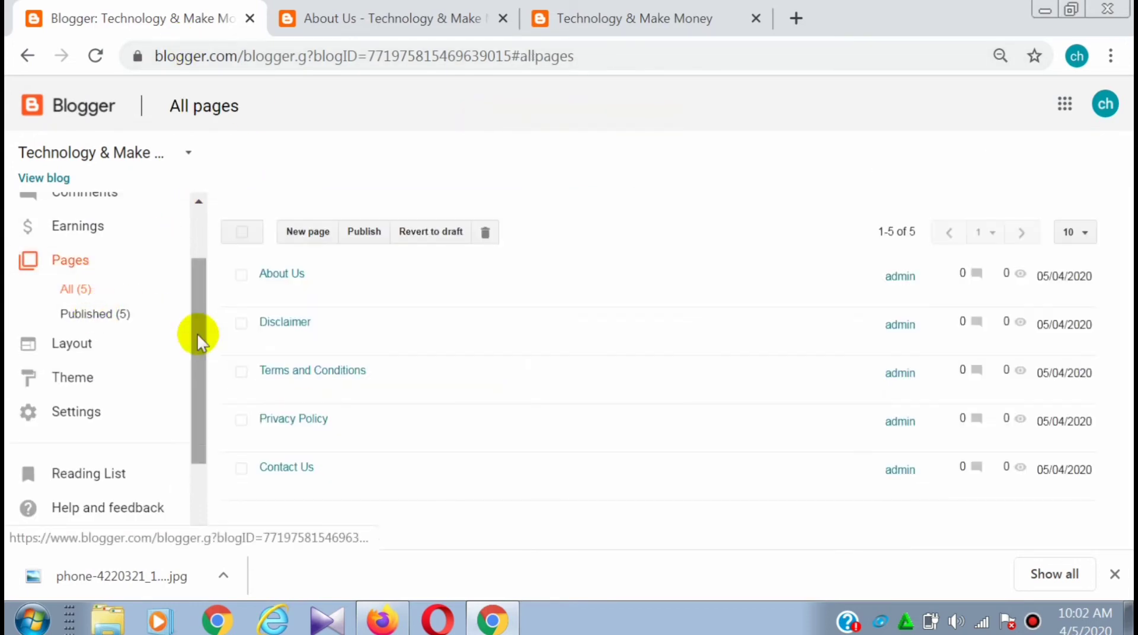
mouse_move(269, 332)
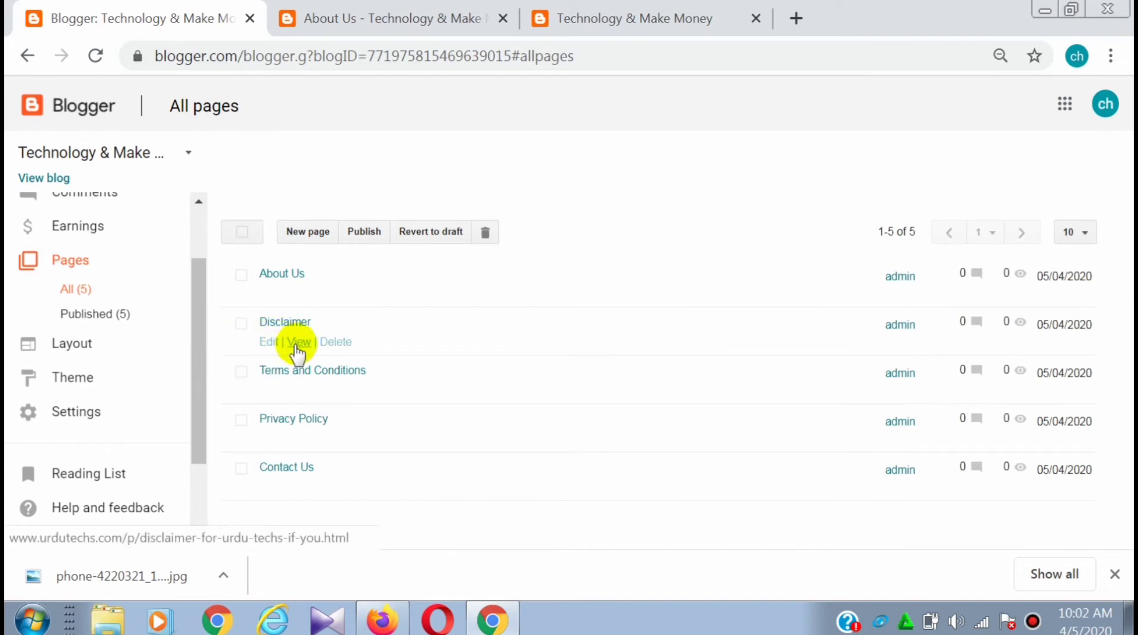
click(297, 344)
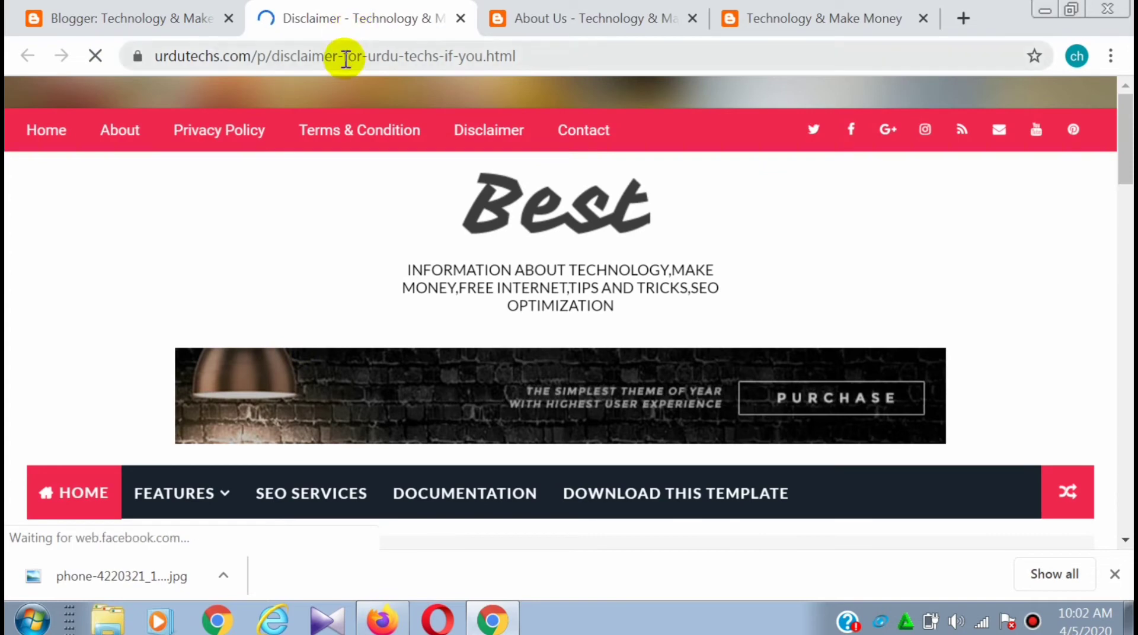
click(343, 56)
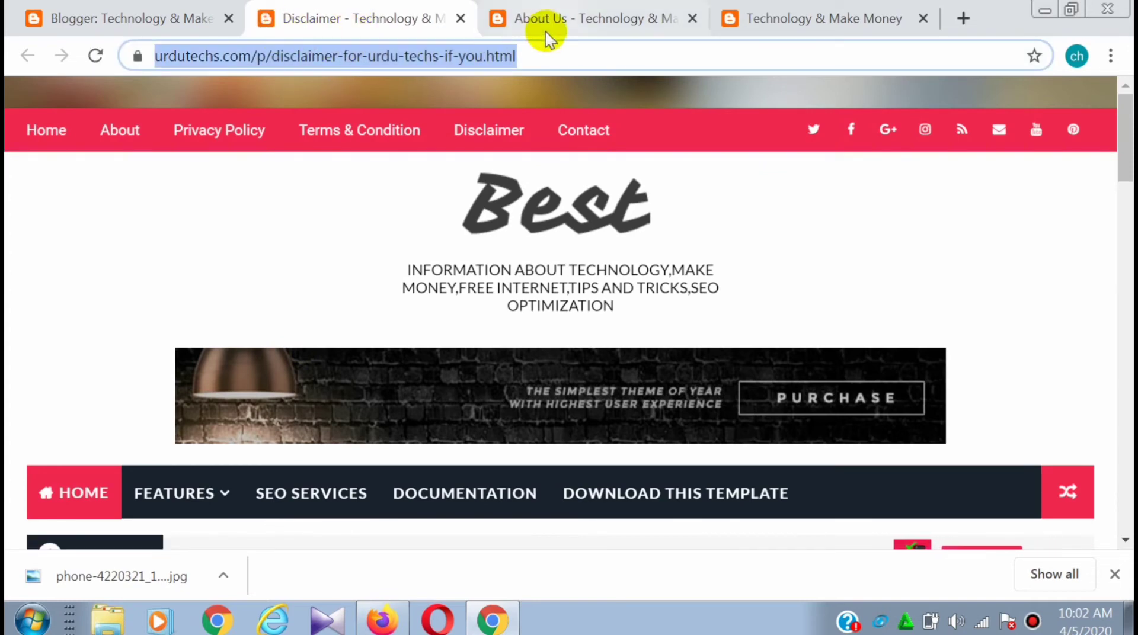
click(525, 27)
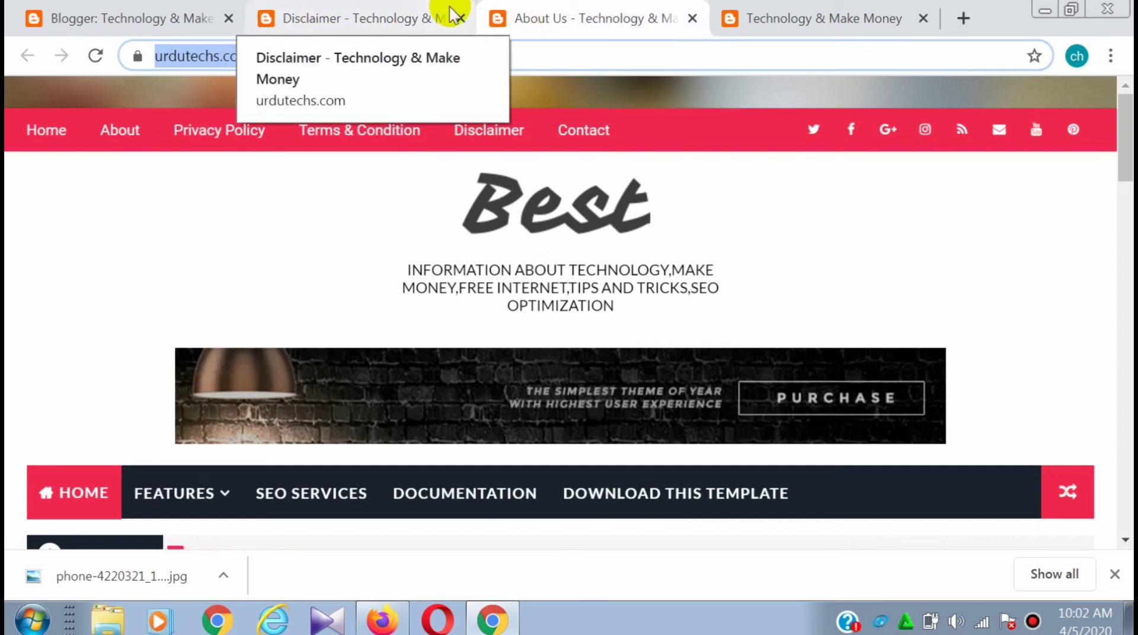
click(692, 19)
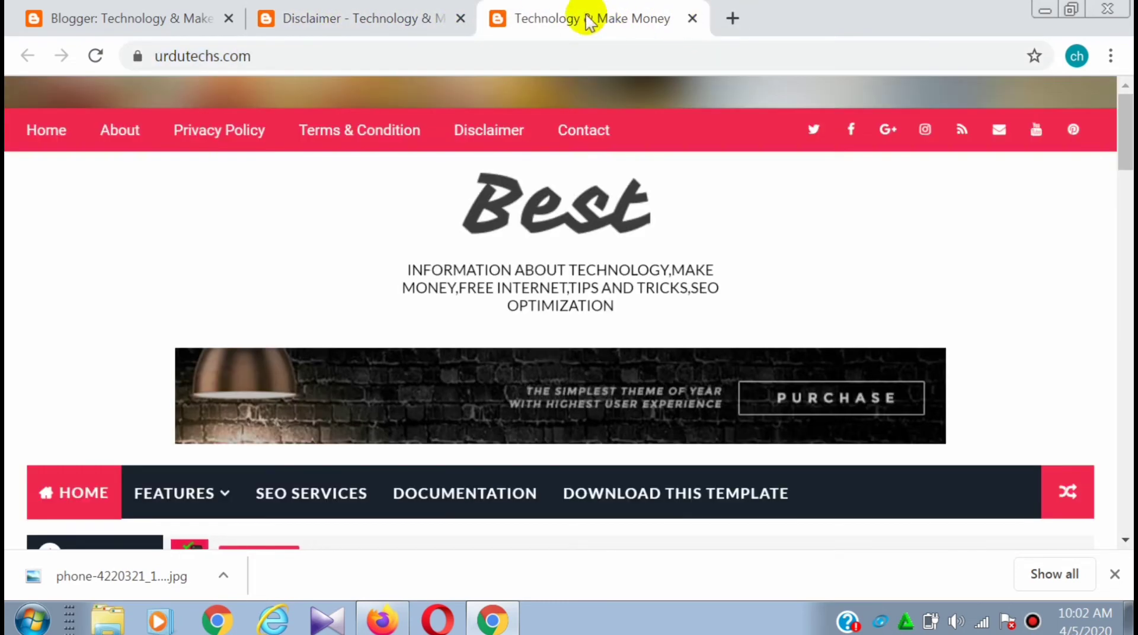
Set the Disclaimer link's URL in the Main Menu gadget to urdutechs.com/p/disclaimer-for-urdu-techs-if-you.html and save the link.
click(145, 24)
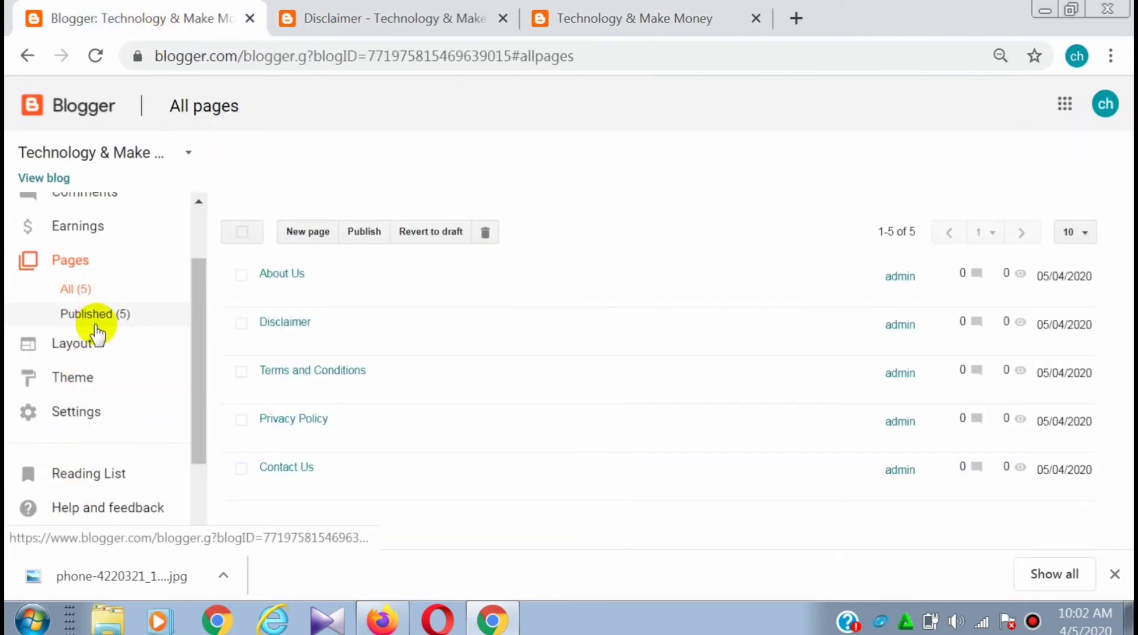
click(95, 344)
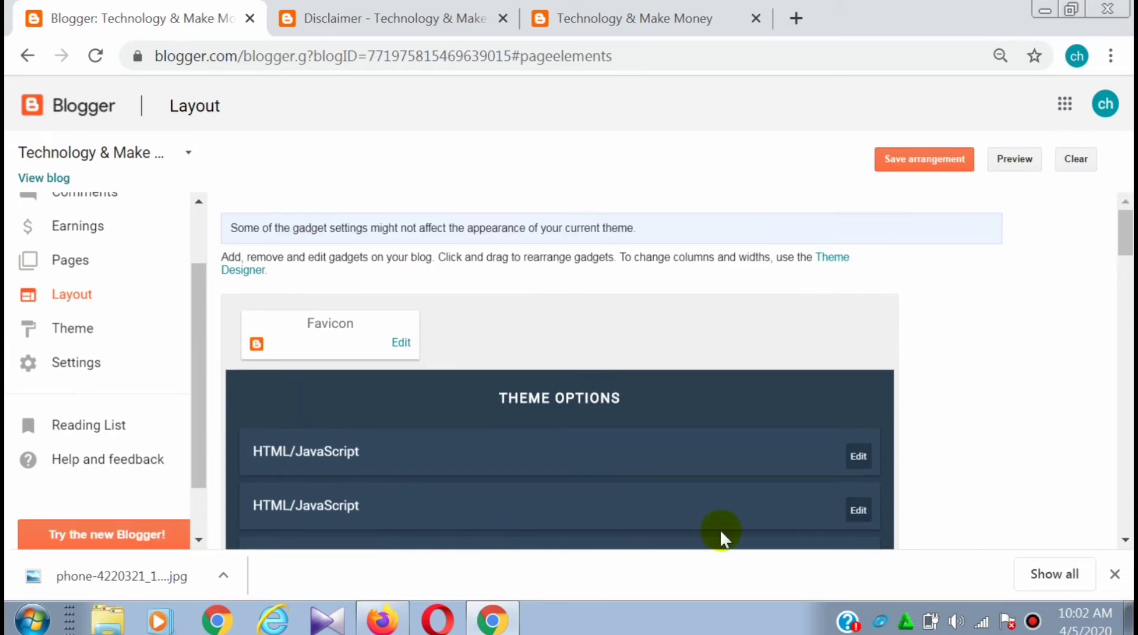
drag(1126, 543, 1125, 543)
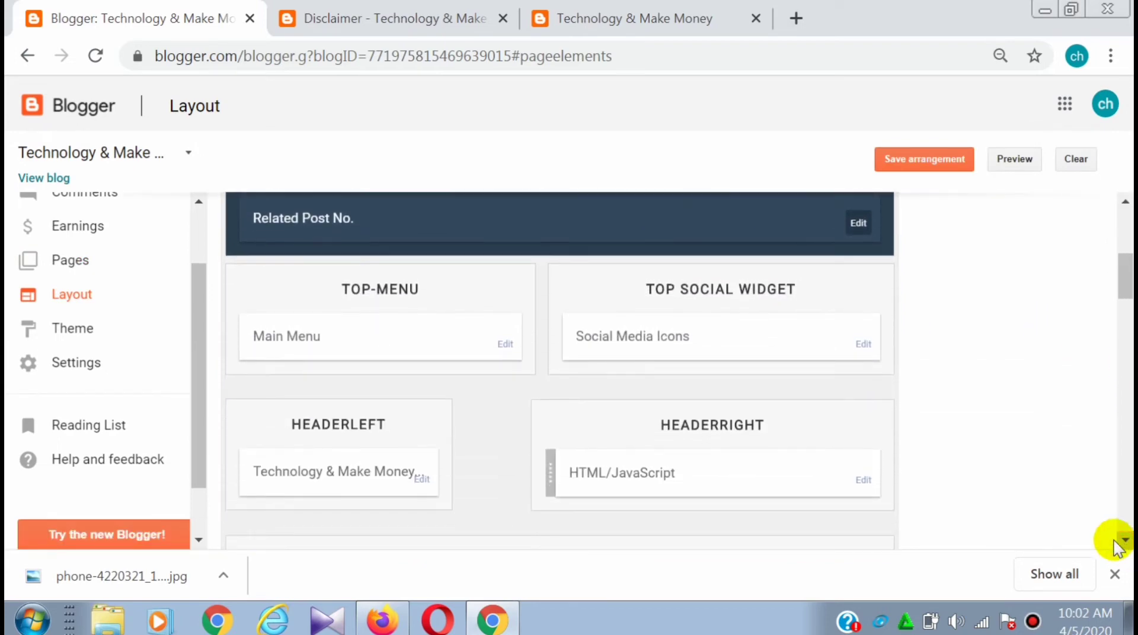
click(505, 351)
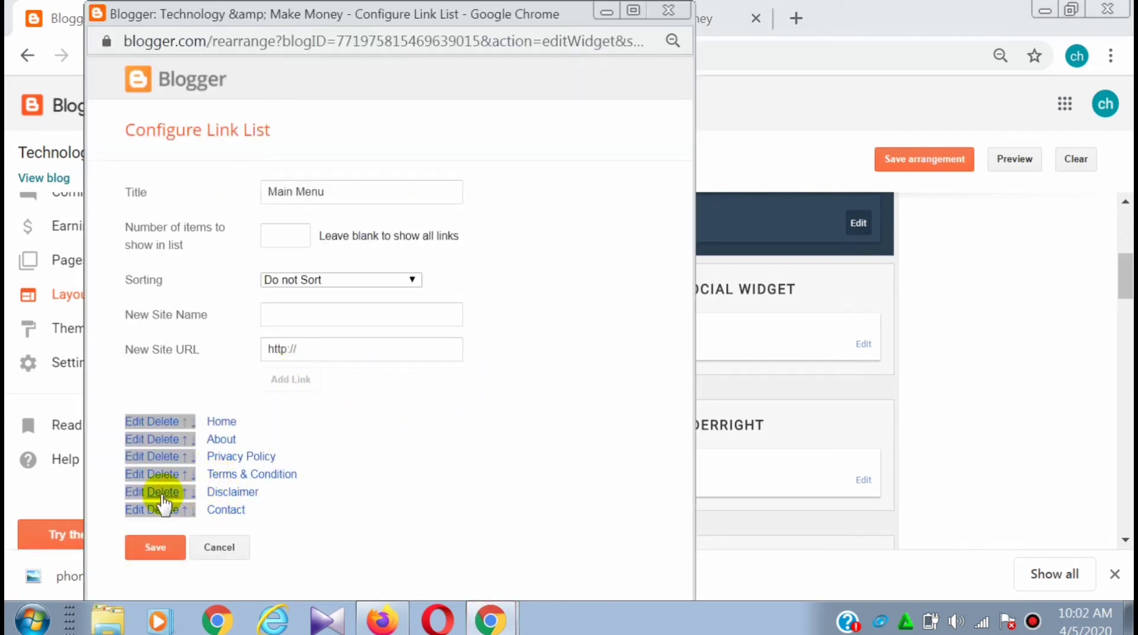
click(136, 496)
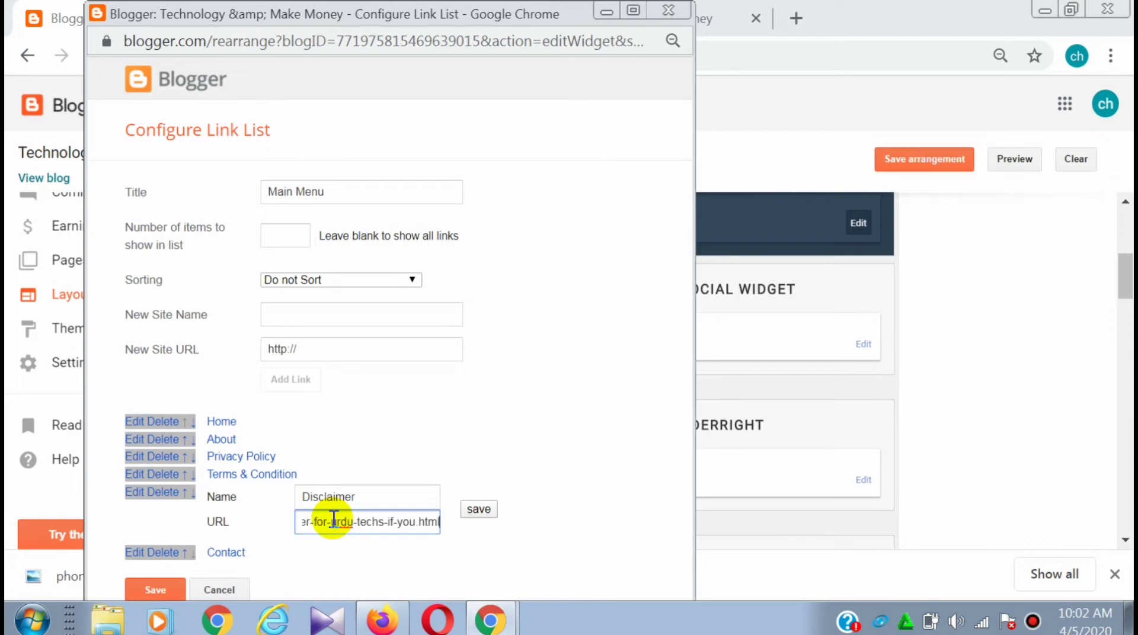
click(478, 510)
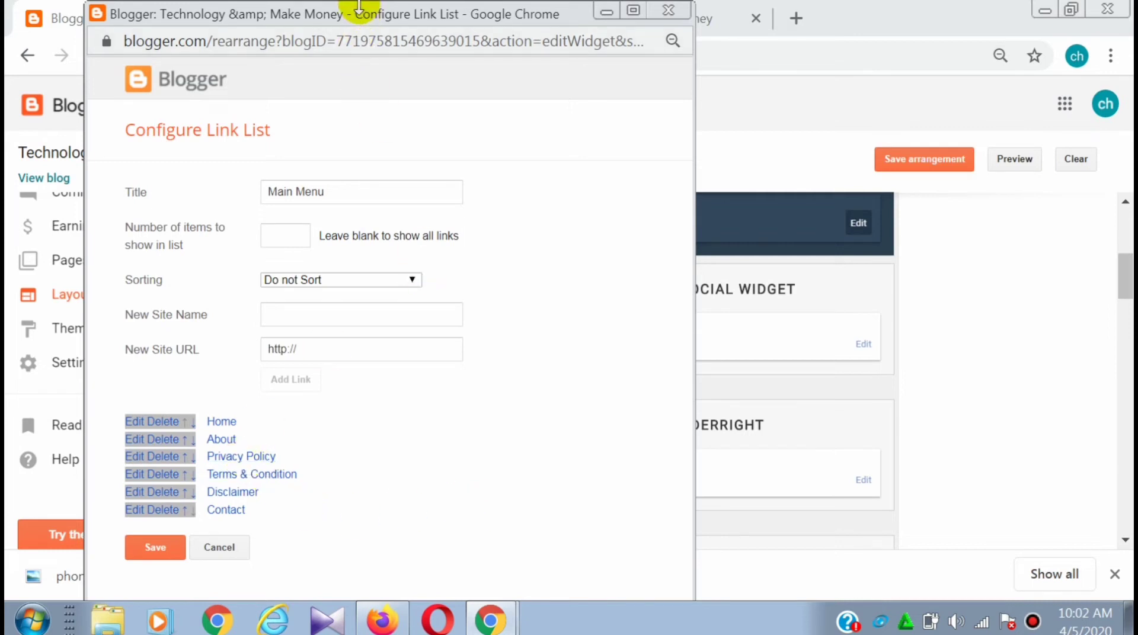
View the published Terms and Conditions page from the blog's page list and copy its address.
drag(359, 9, 591, 50)
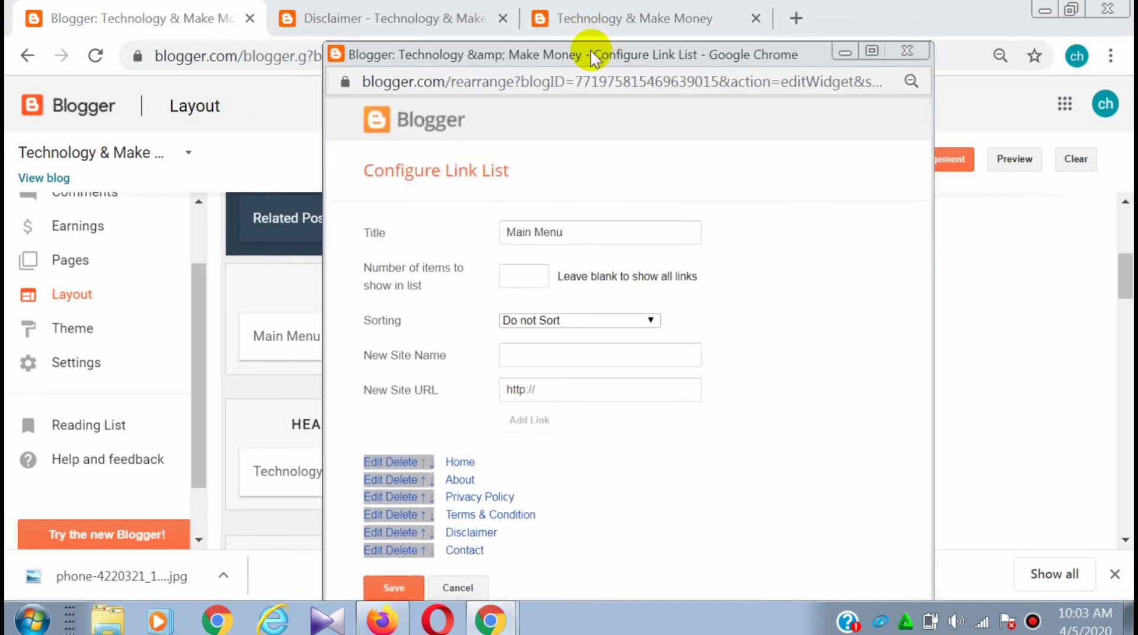
click(59, 267)
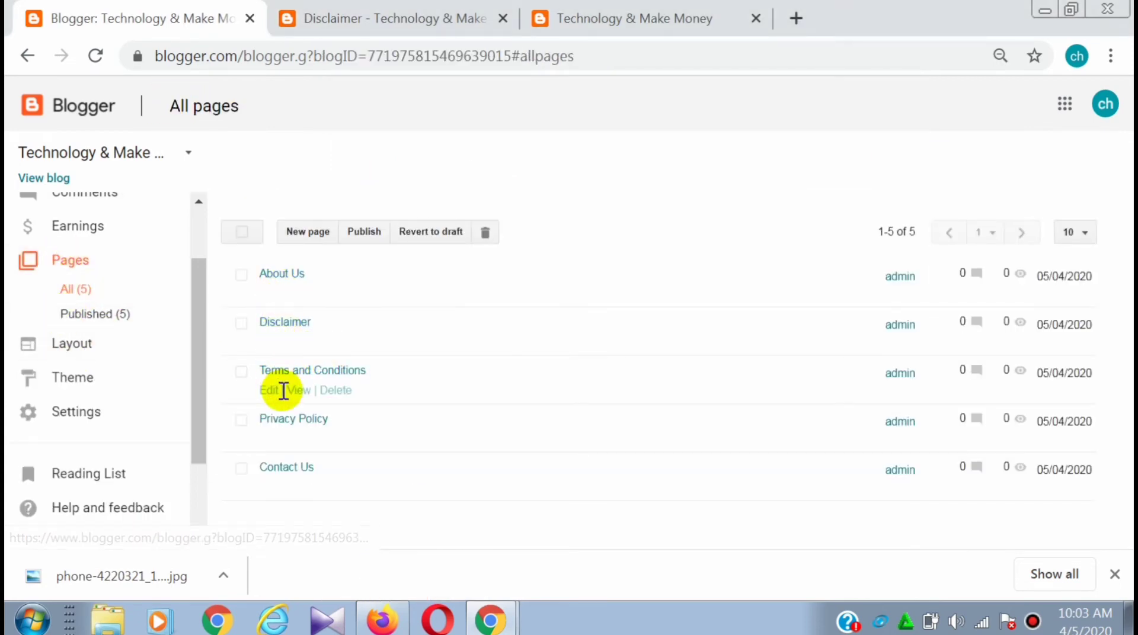
click(295, 393)
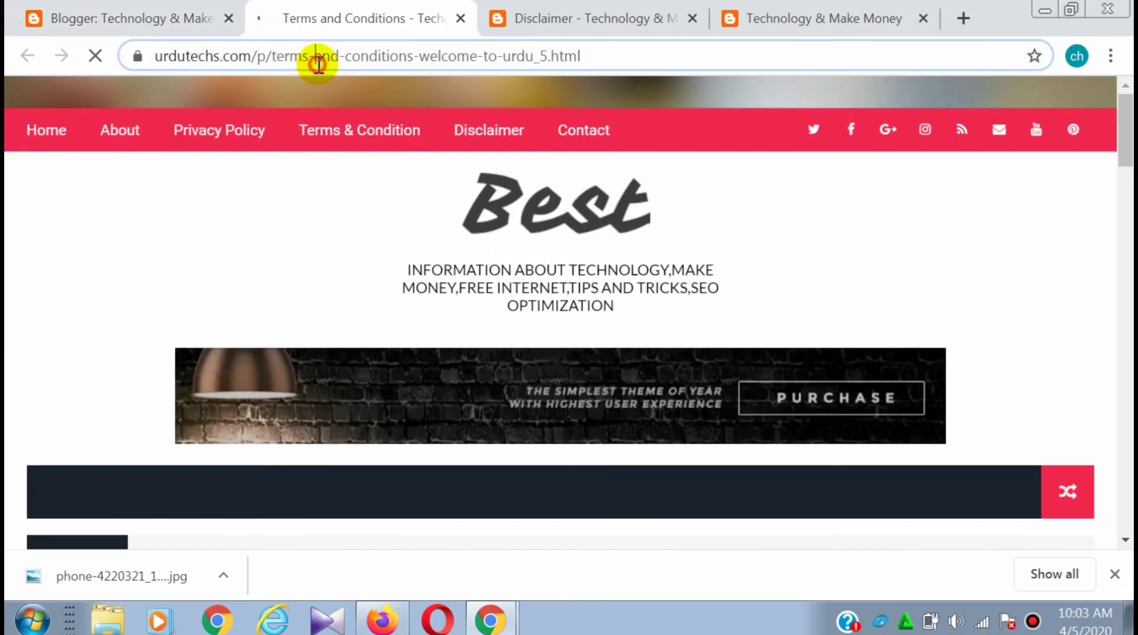
click(318, 63)
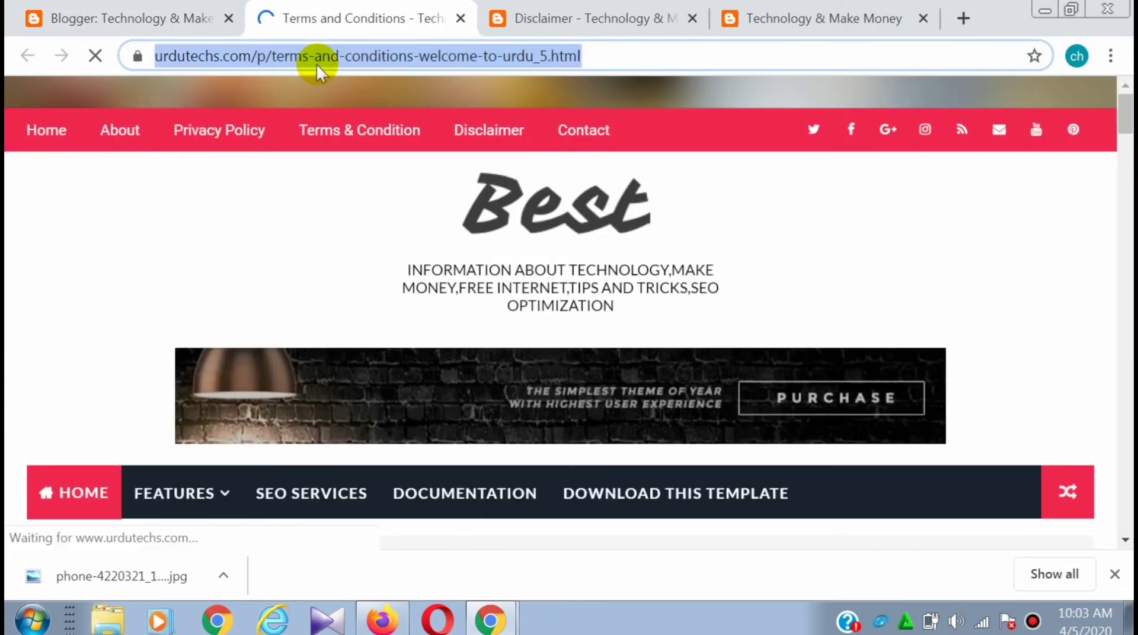
click(790, 16)
Set the Terms & Condition link's URL in the Main Menu gadget to urdutechs.com/p/terms-and-conditions-welcome-to-urdu_5.html and save the link.
click(199, 25)
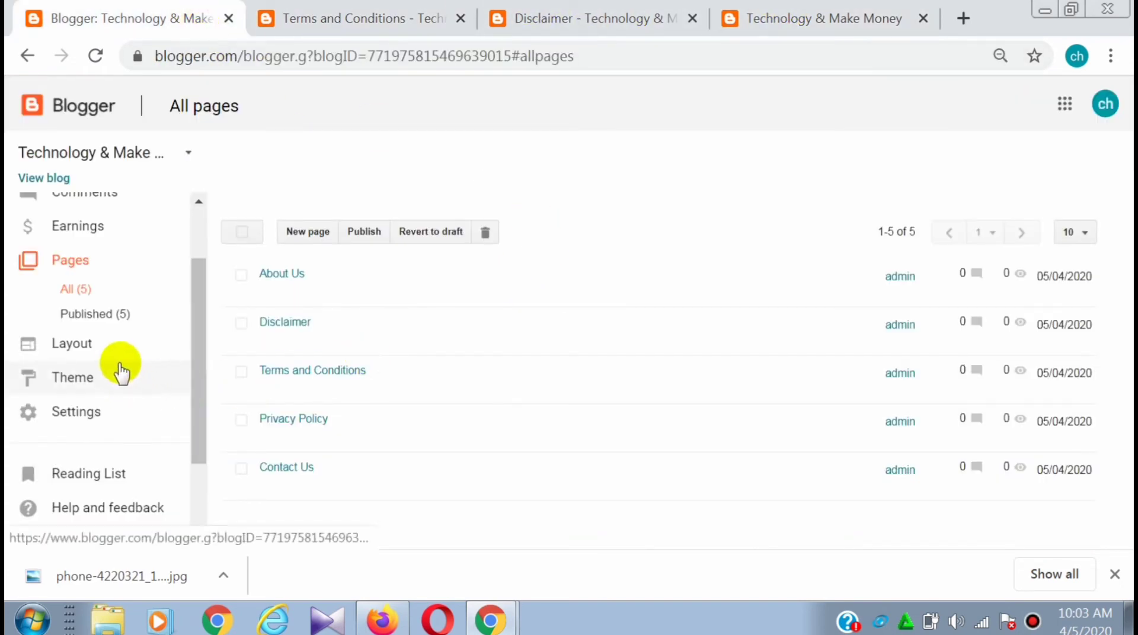
click(118, 354)
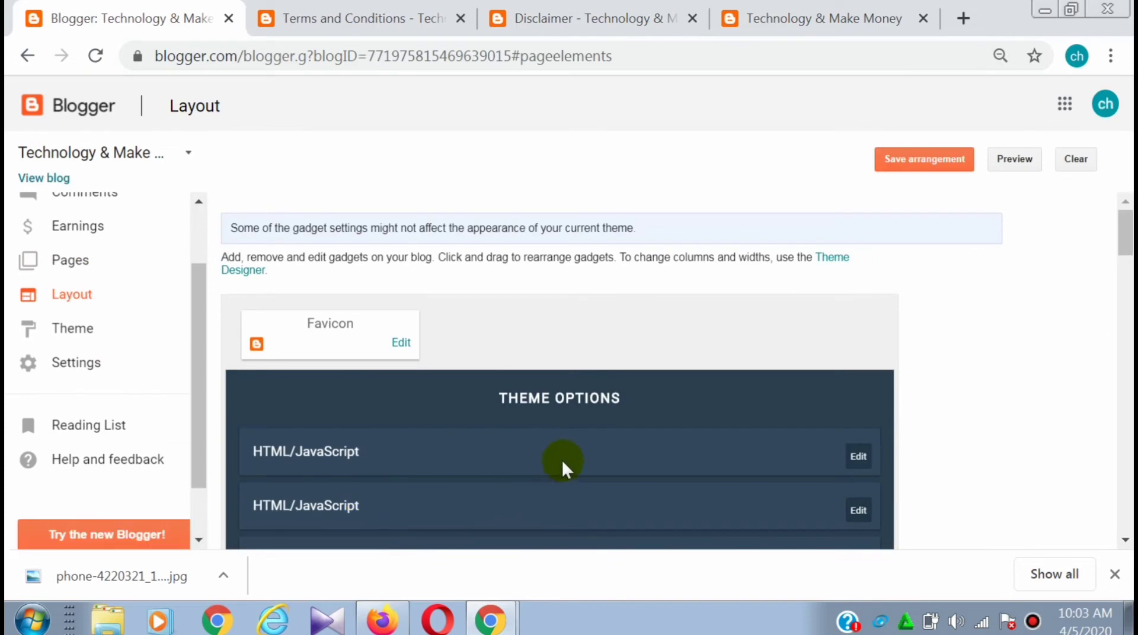
scroll(1122, 545, down, 6)
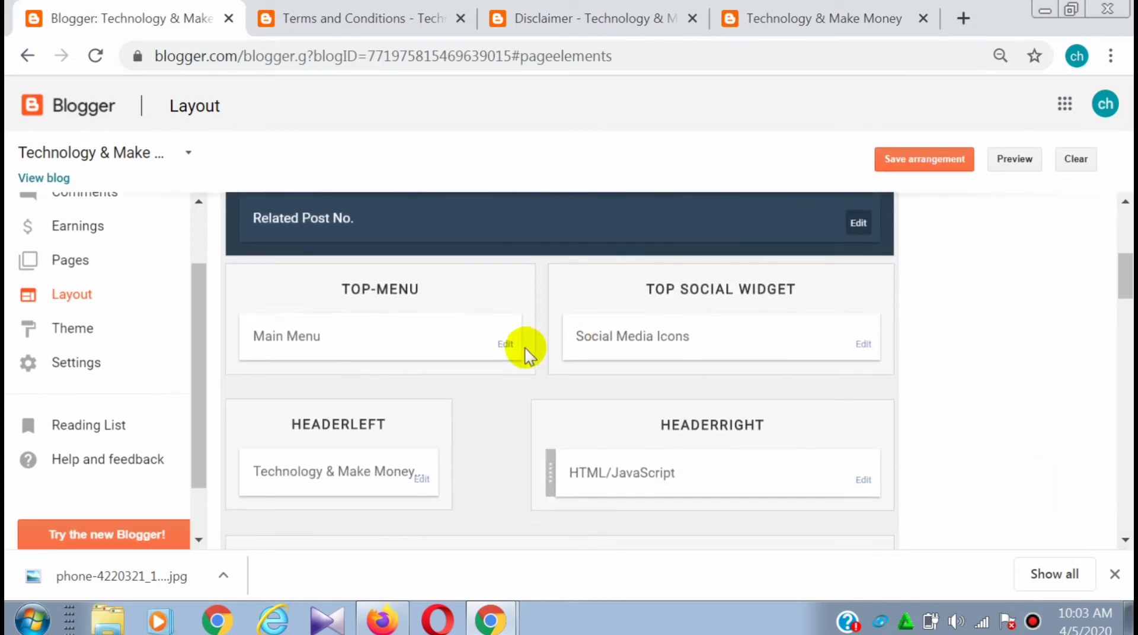
click(506, 345)
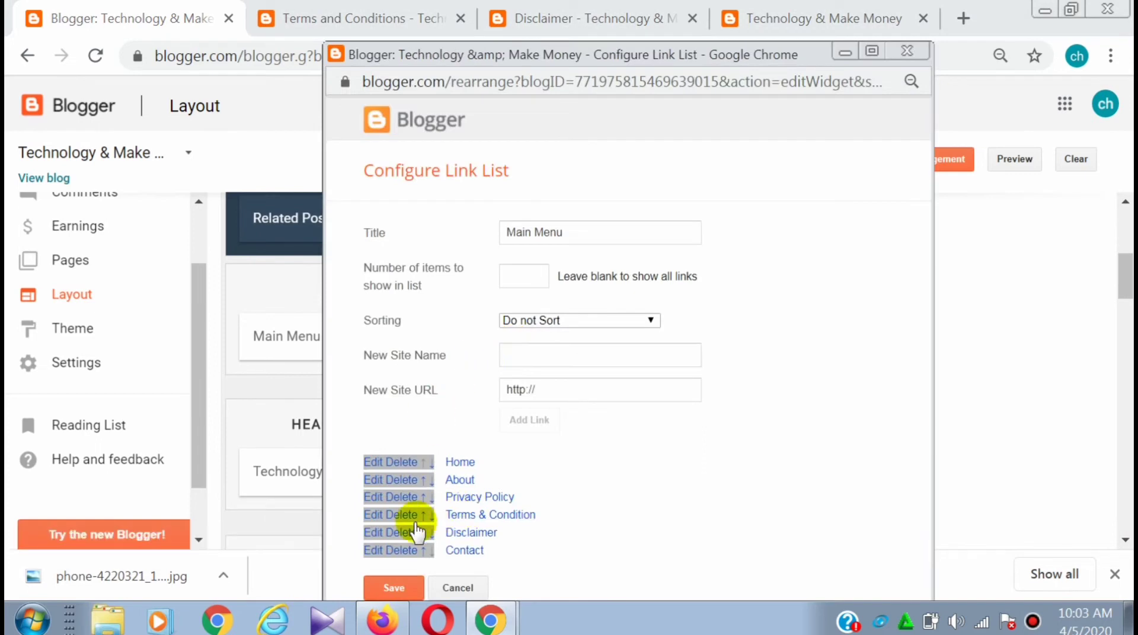
click(374, 516)
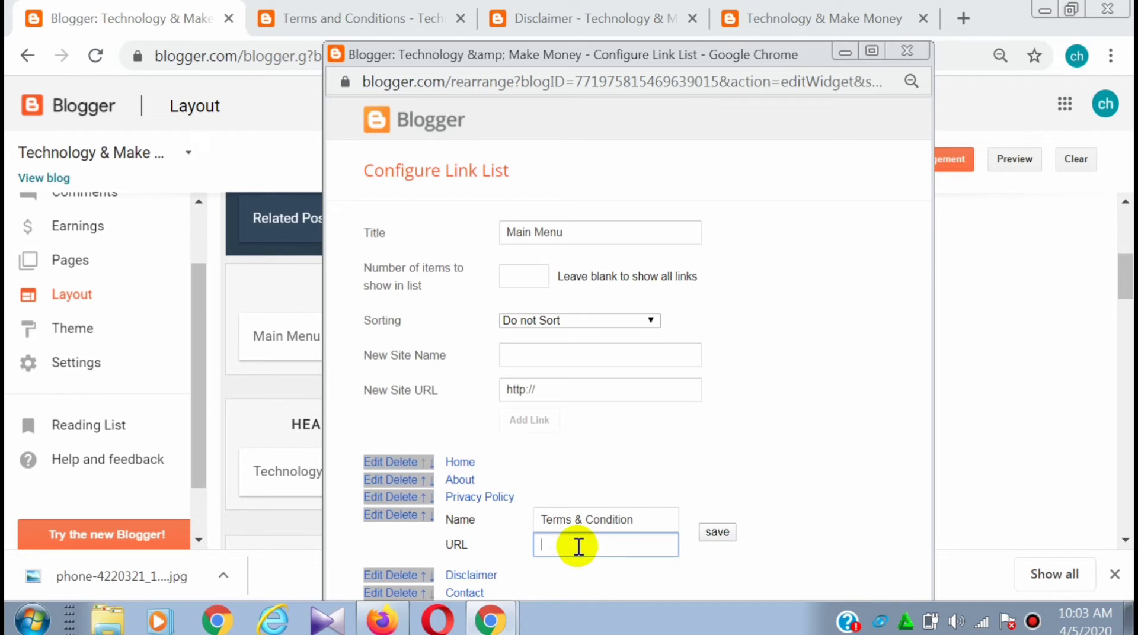
click(718, 532)
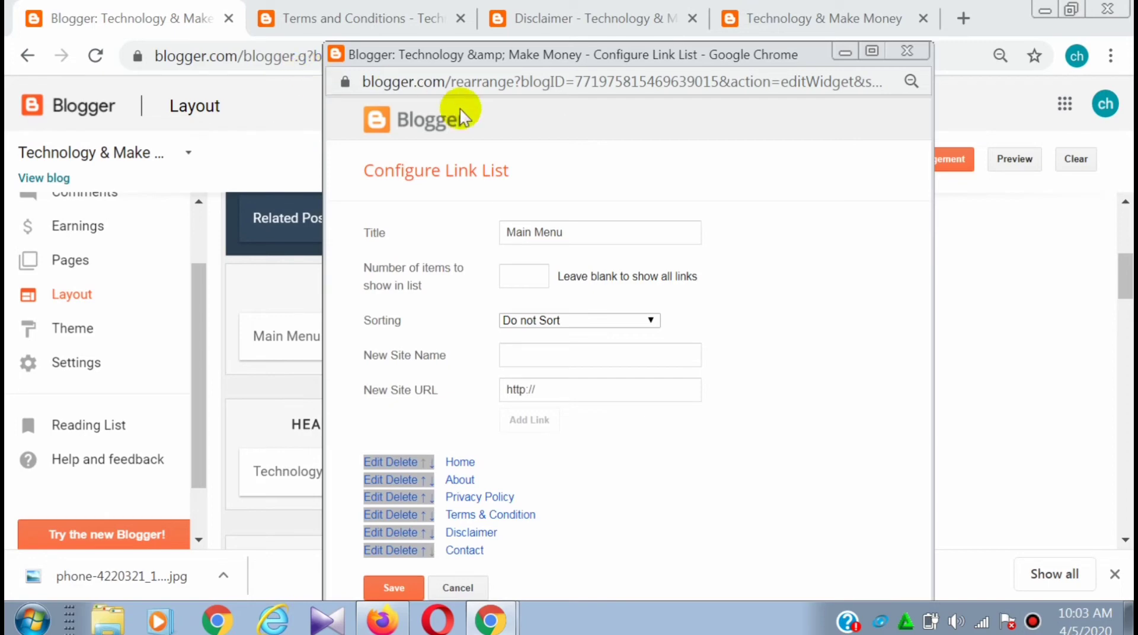
Save the Main Menu gadget and close the open Disclaimer and Terms and Conditions pages.
click(386, 582)
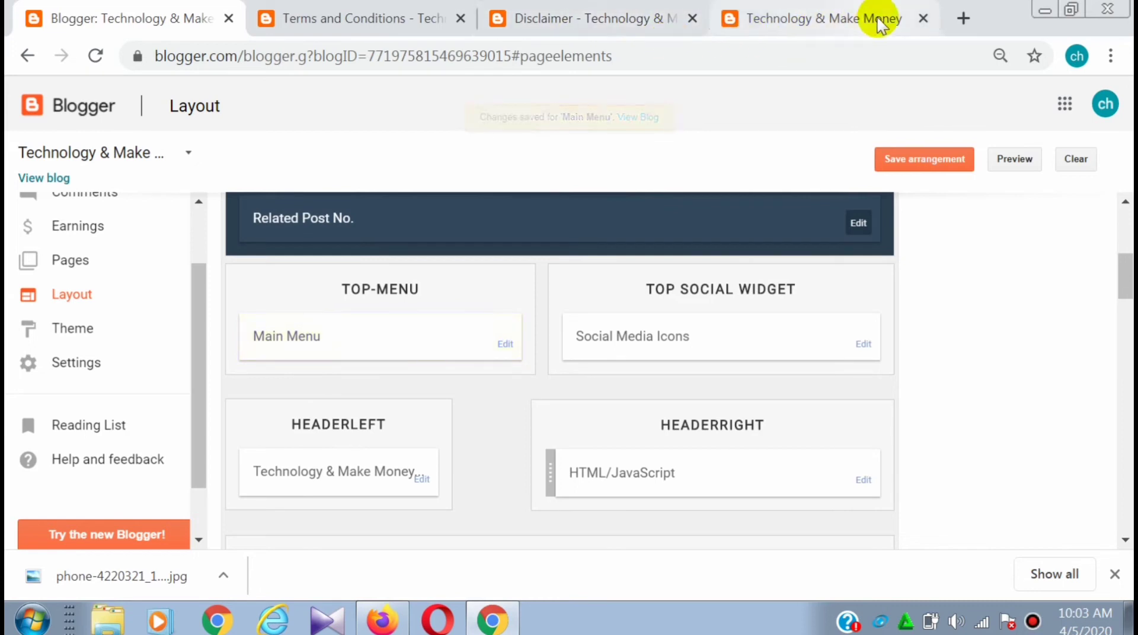
click(692, 23)
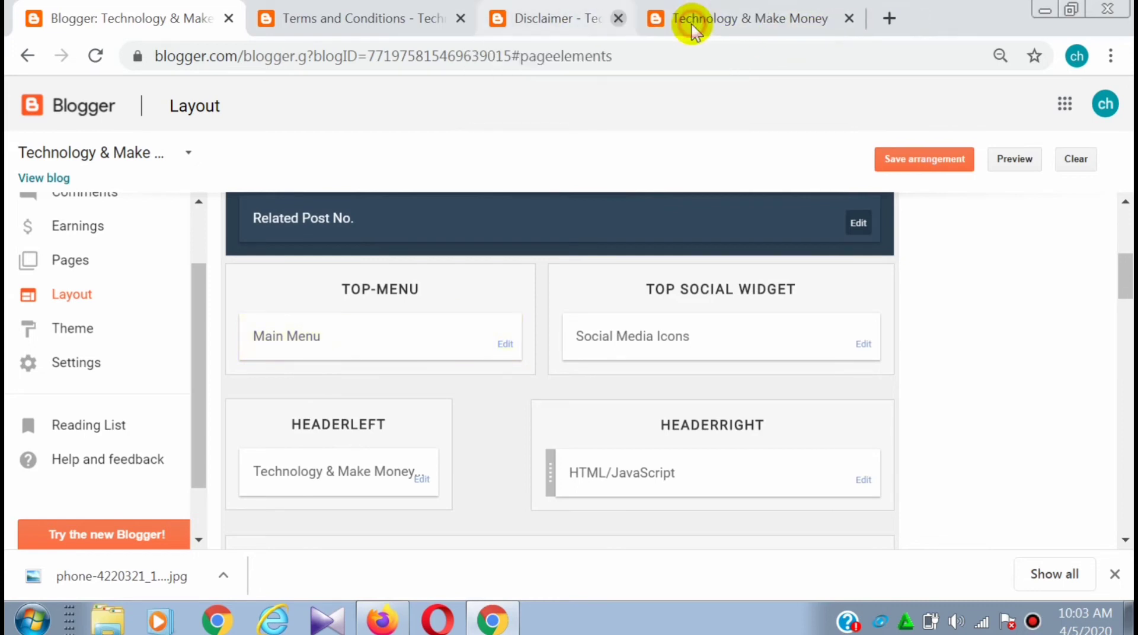
click(462, 19)
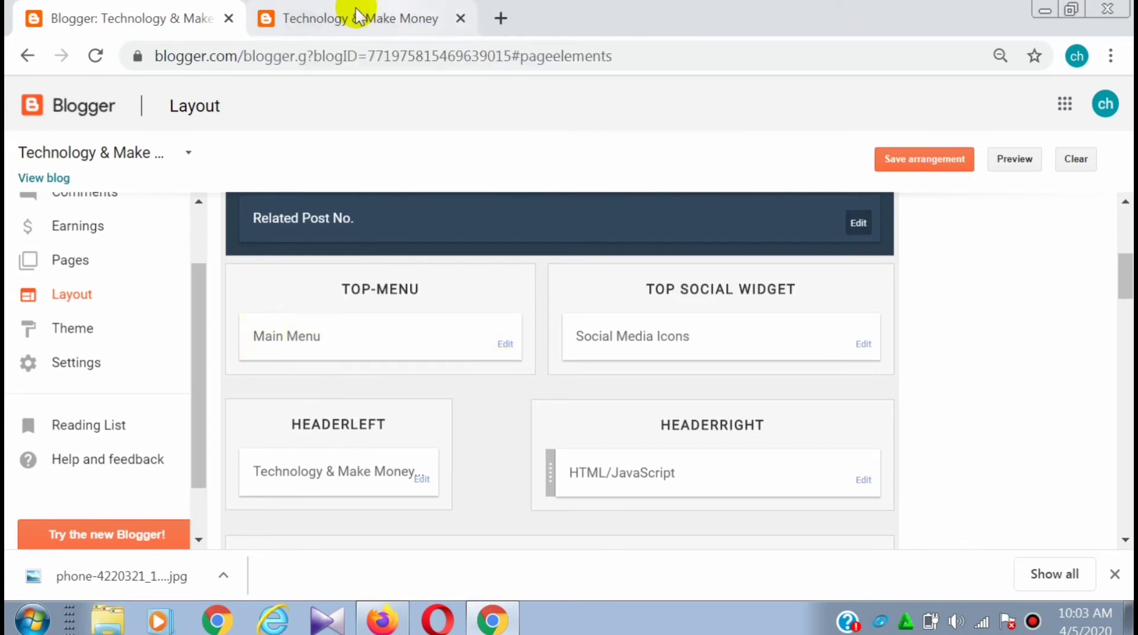
View the published Privacy Policy page from the blog's page list and copy its address.
click(62, 269)
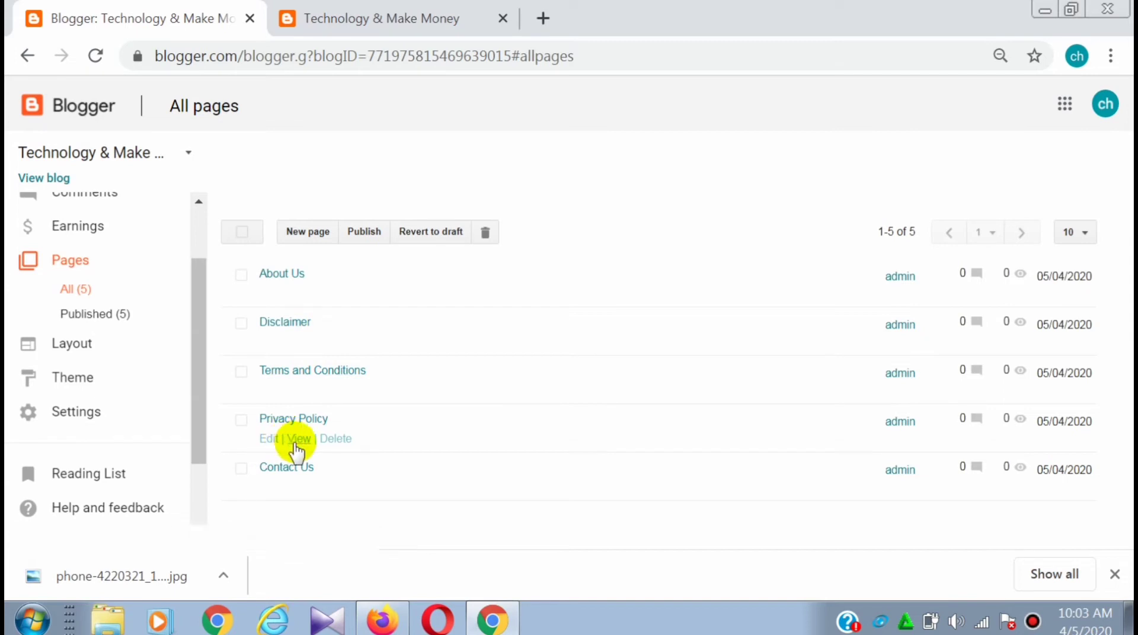
click(296, 439)
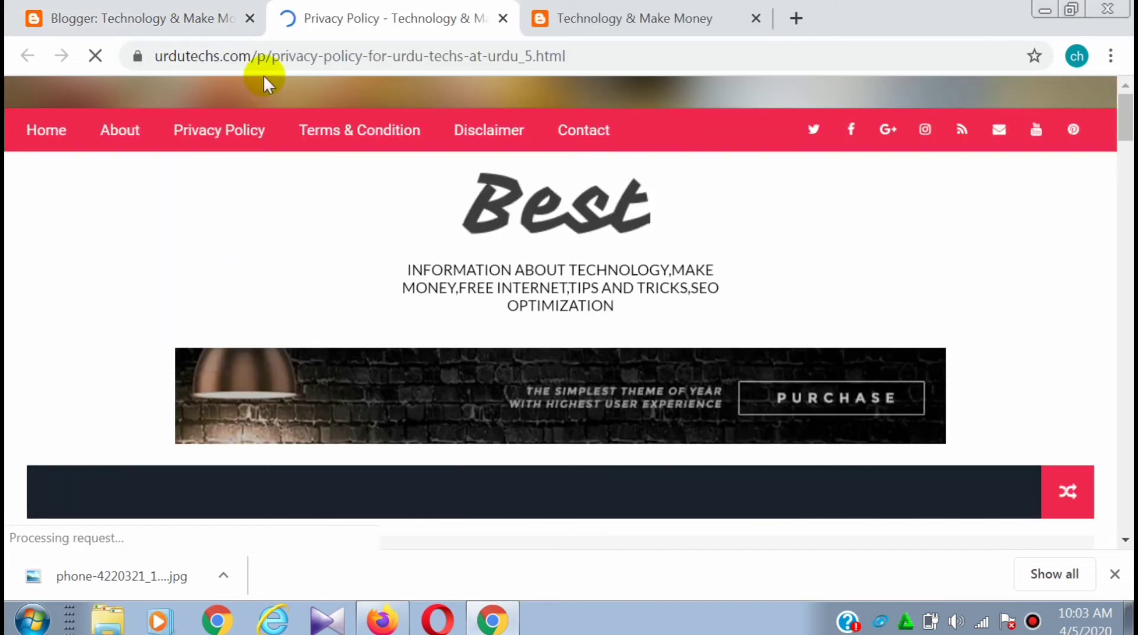
click(265, 59)
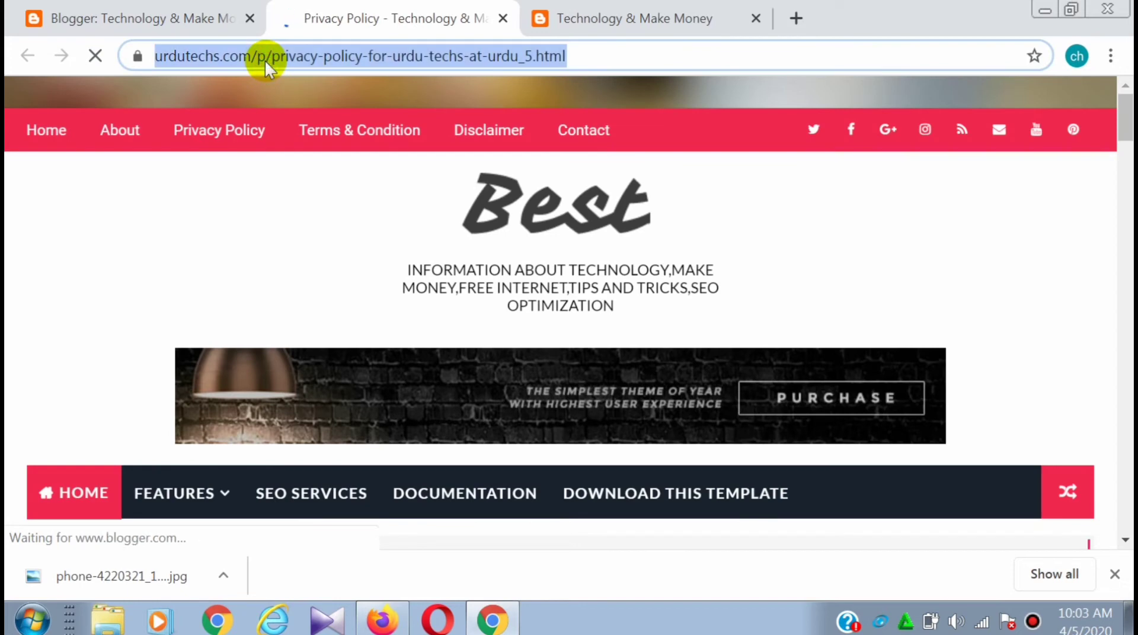
Set the Privacy Policy link's URL in the Main Menu gadget to urdutechs.com/p/privacy-policy-for-urdu-techs-at-urdu_5.html and save the link and gadget.
click(188, 19)
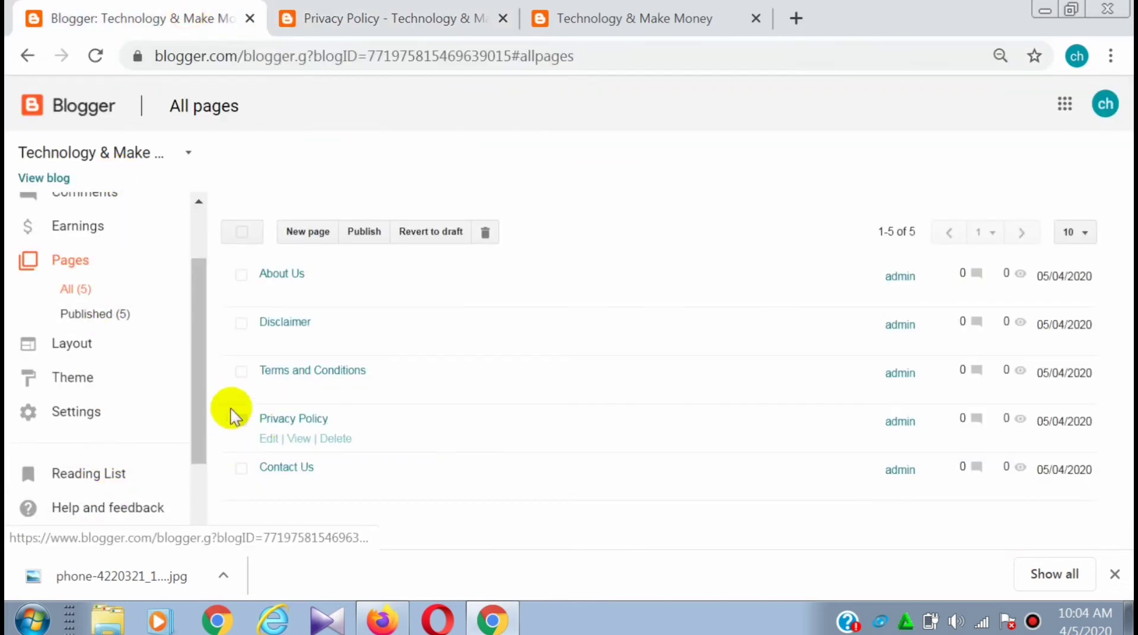
click(117, 356)
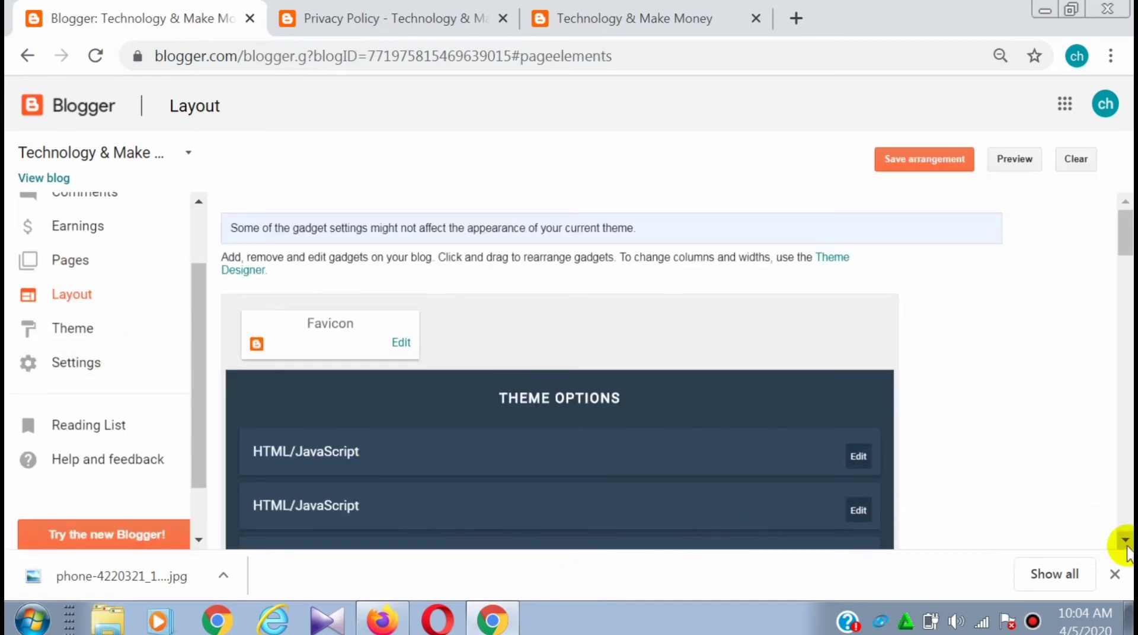
scroll(1126, 552, down, 5)
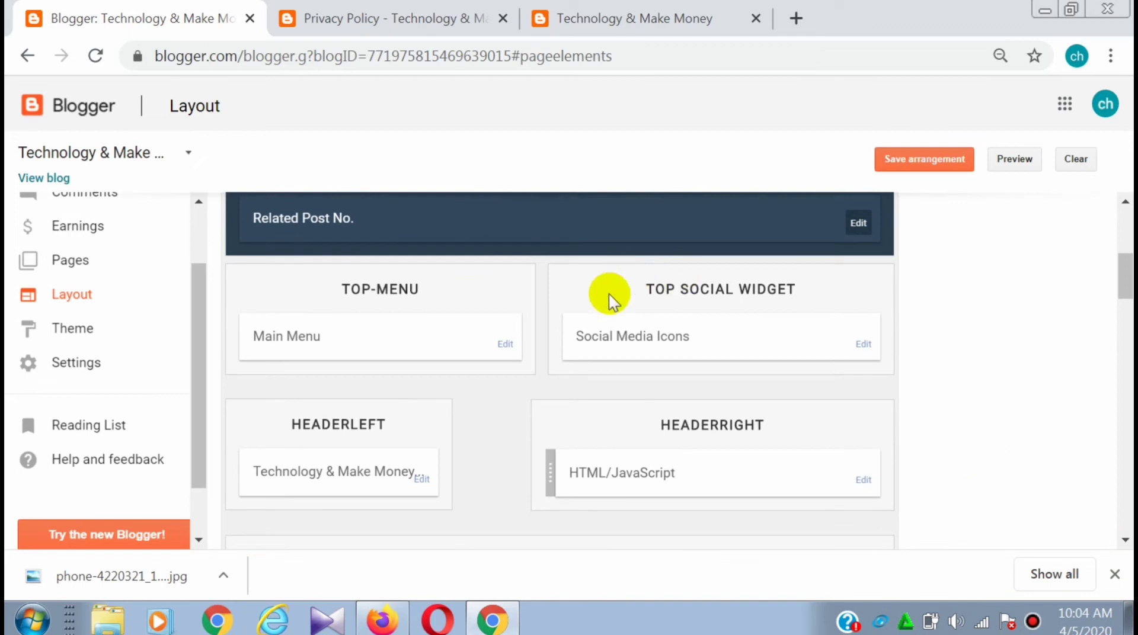
click(505, 346)
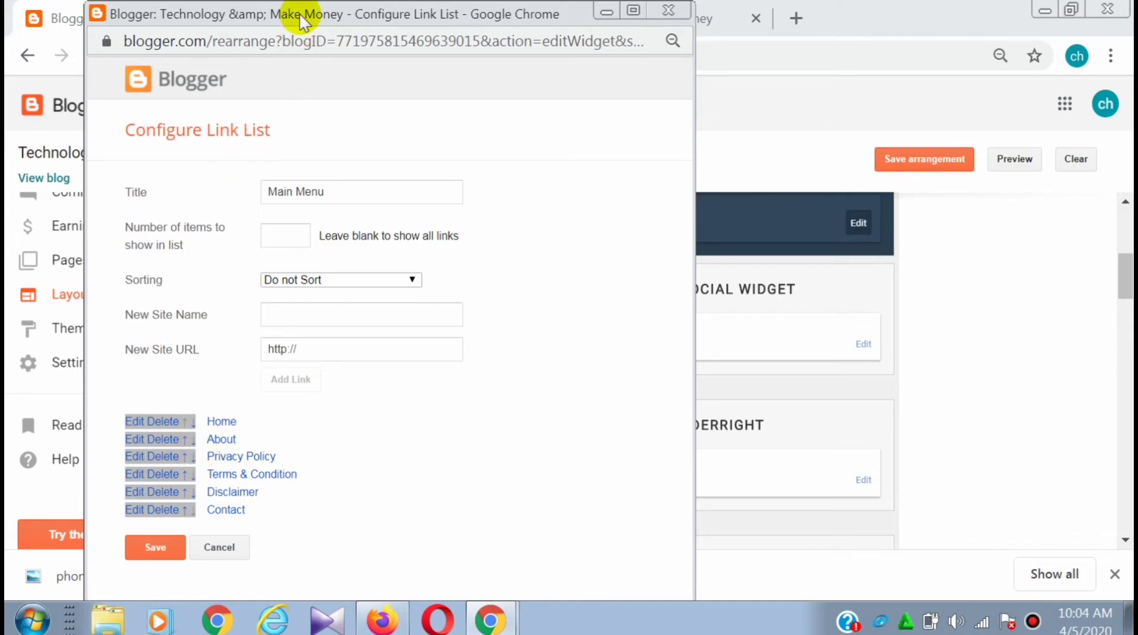
drag(300, 13, 326, 54)
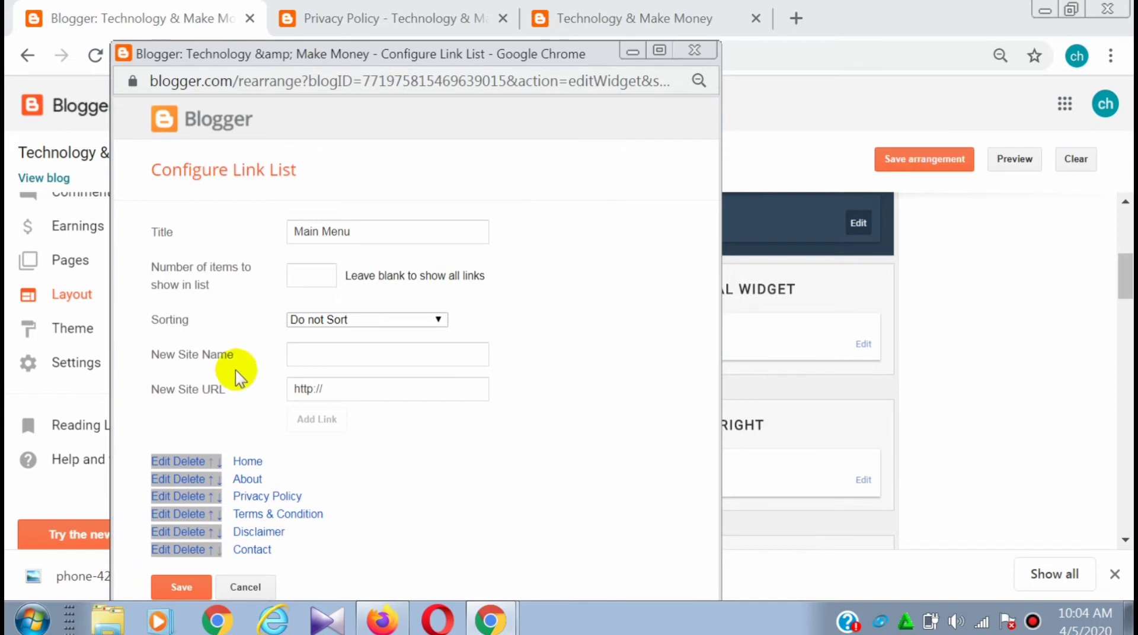
click(158, 497)
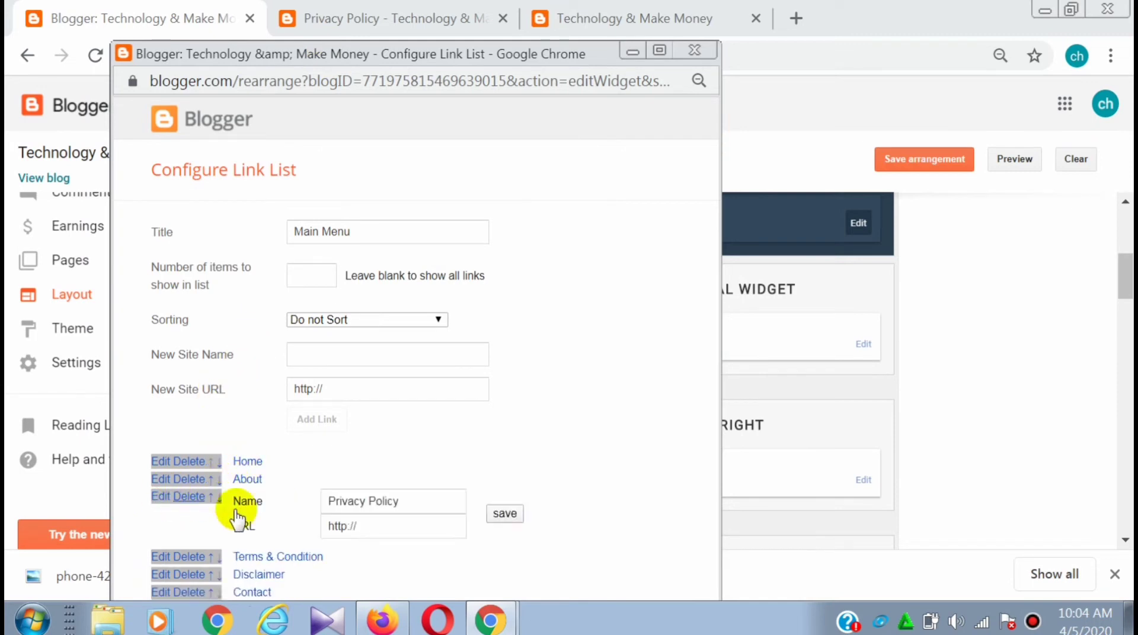
click(371, 533)
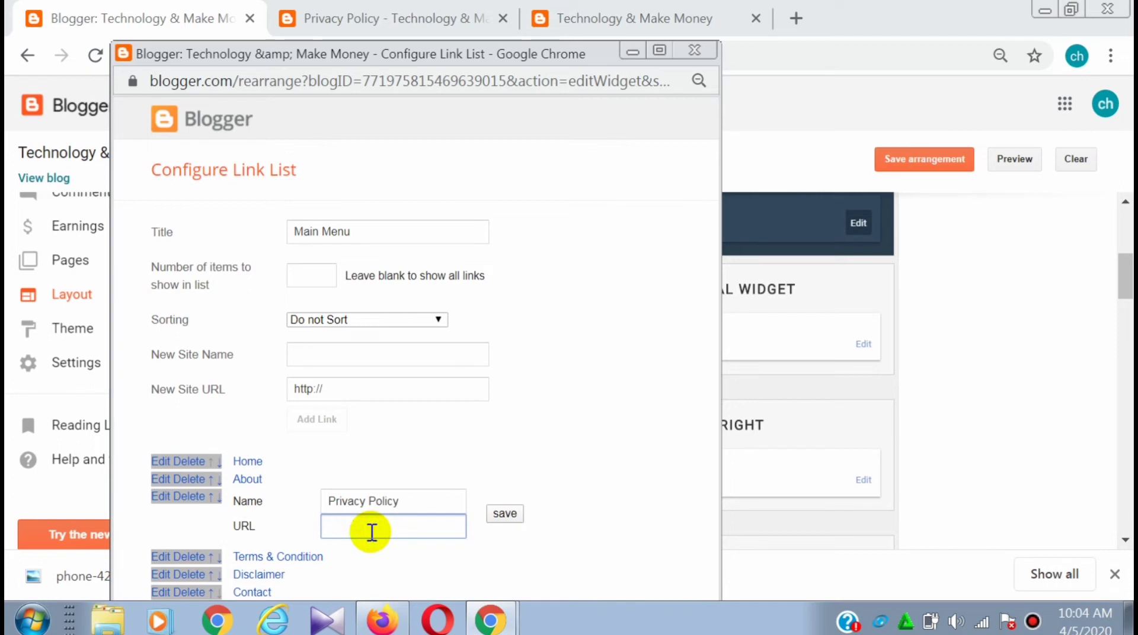
key(ctrl+v)
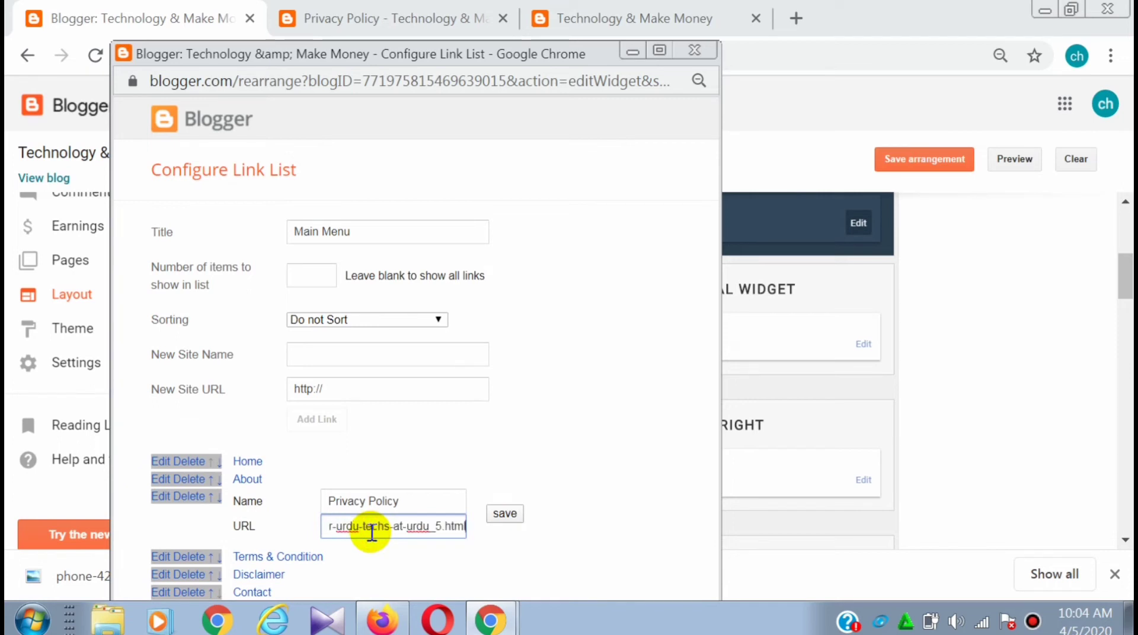
click(503, 513)
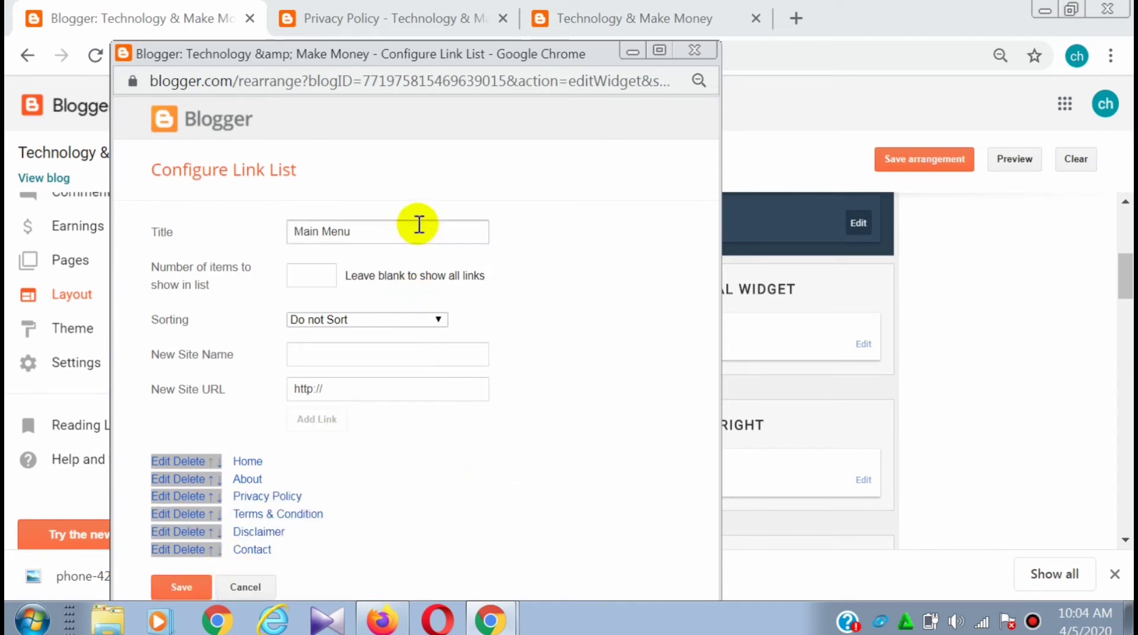
click(182, 587)
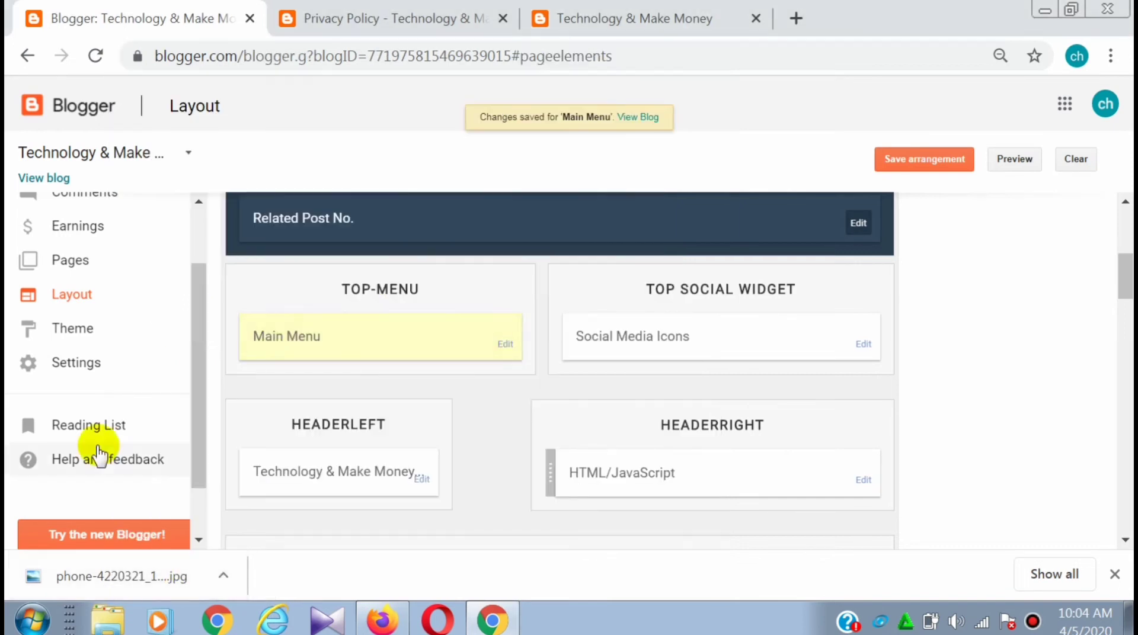
View the published Contact Us page from the blog's page list, copy its address, and close the page.
click(74, 261)
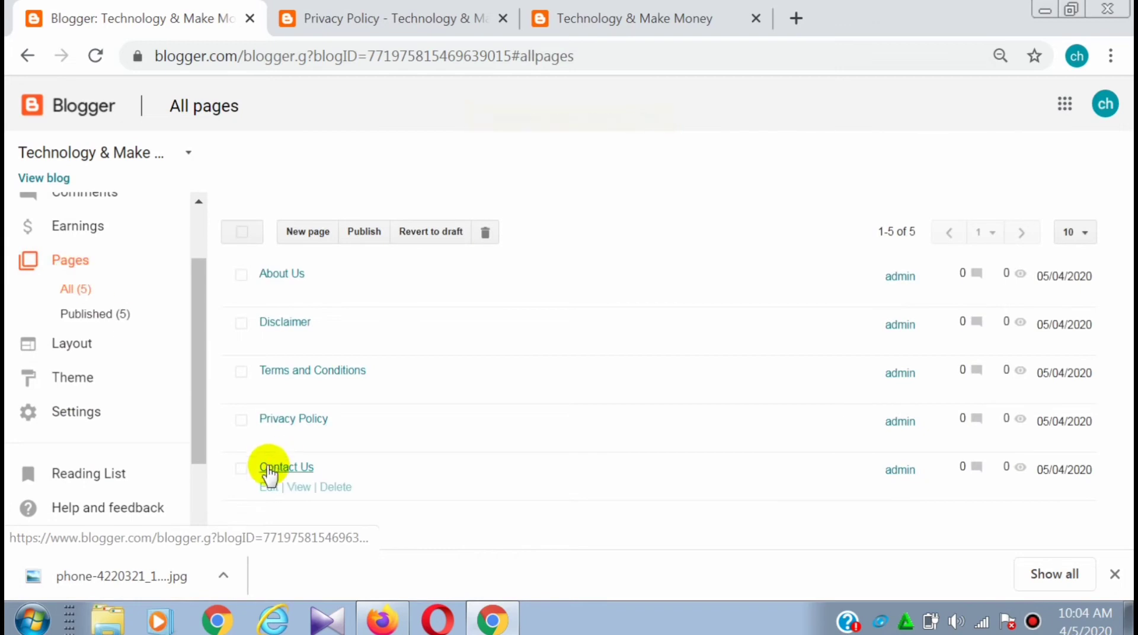
click(298, 487)
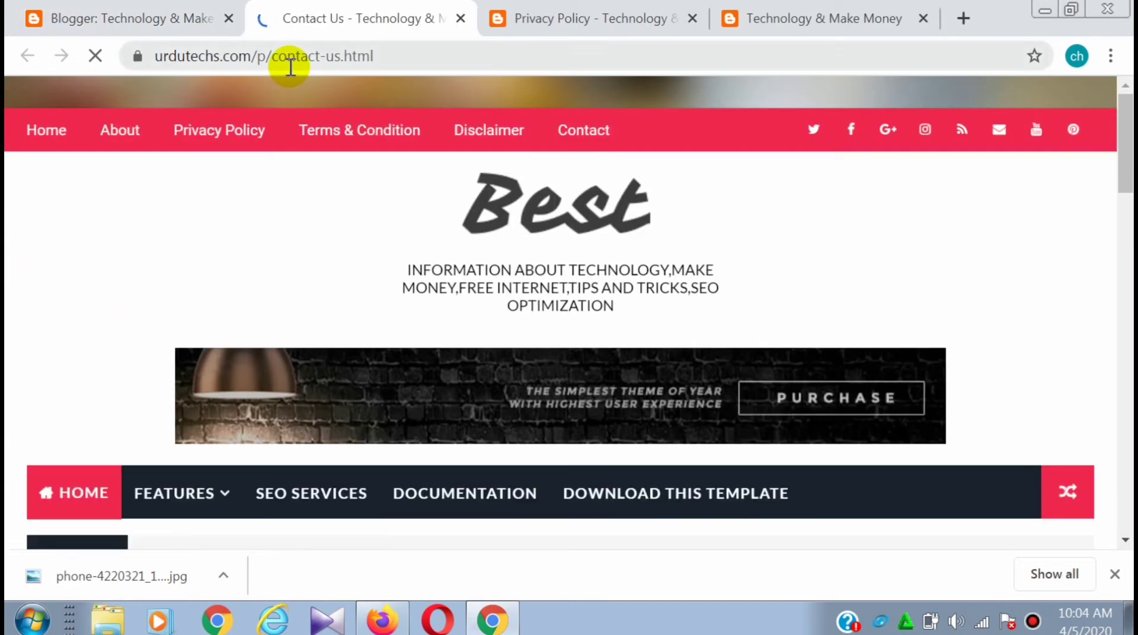
click(289, 65)
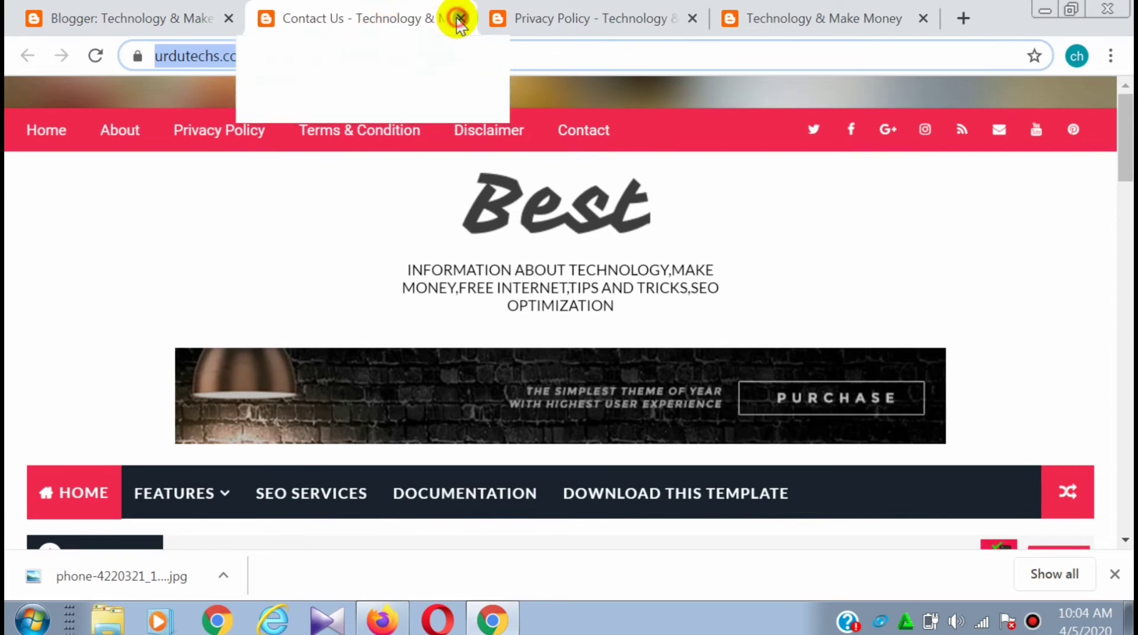
click(460, 19)
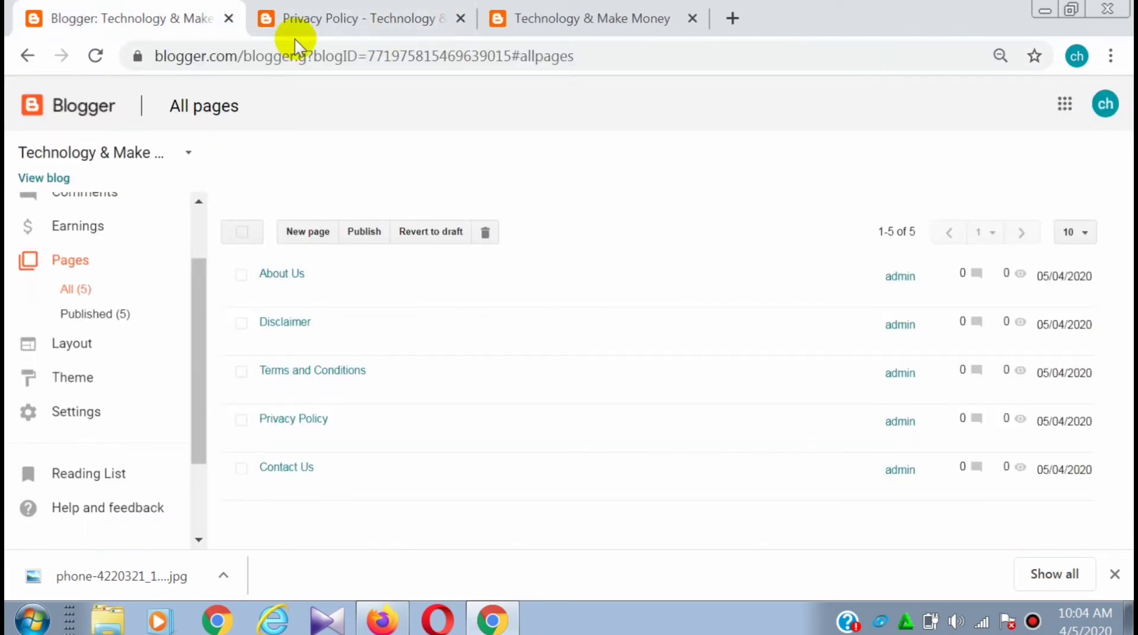
Set the Contact link's URL in the Main Menu gadget to urdutechs.com/p/contact-us.html, then save the gadget and the layout arrangement.
click(131, 346)
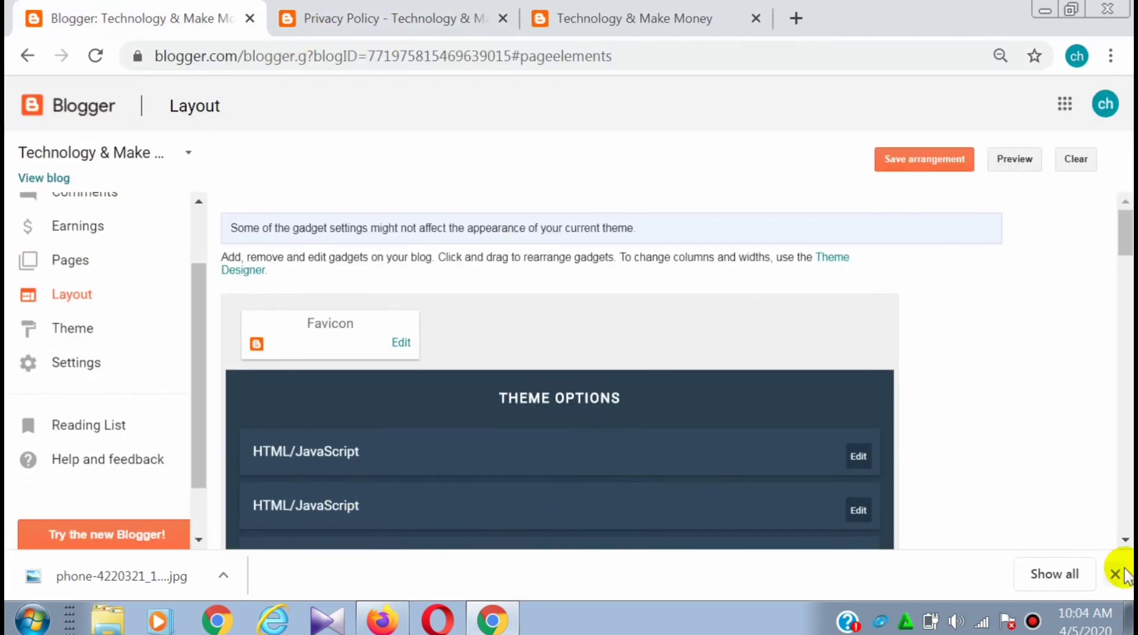
click(1125, 541)
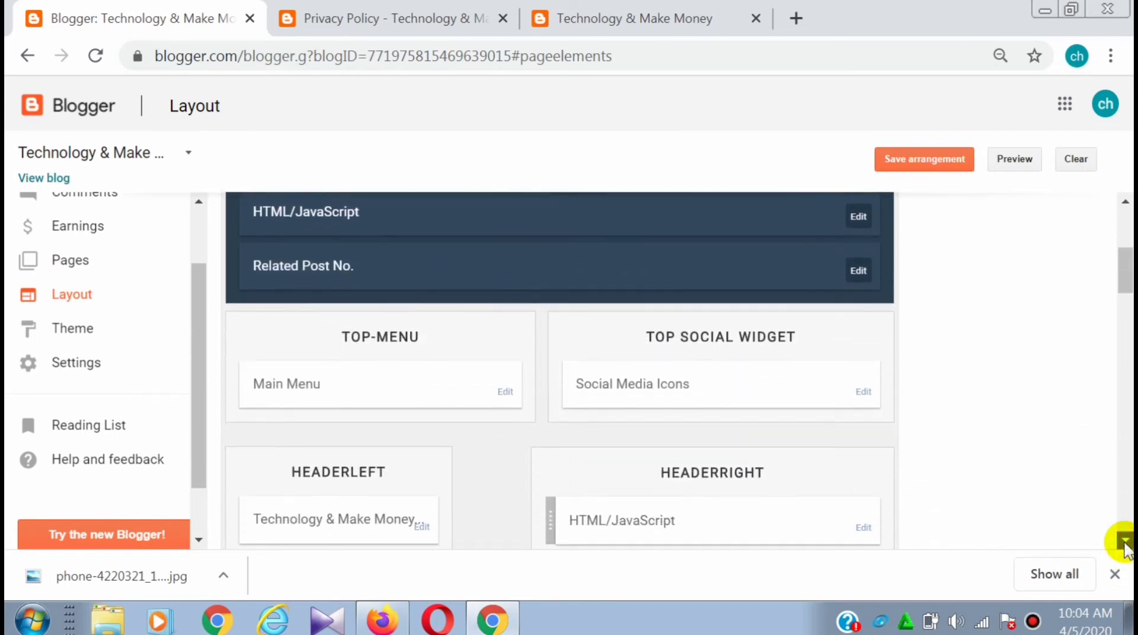
click(504, 389)
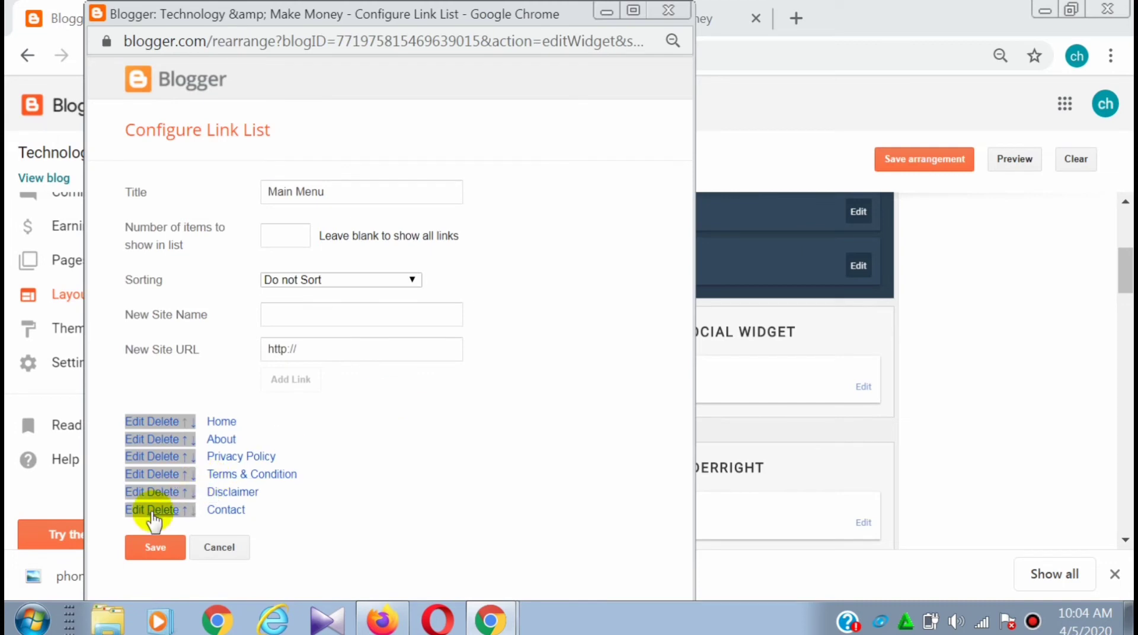
click(131, 511)
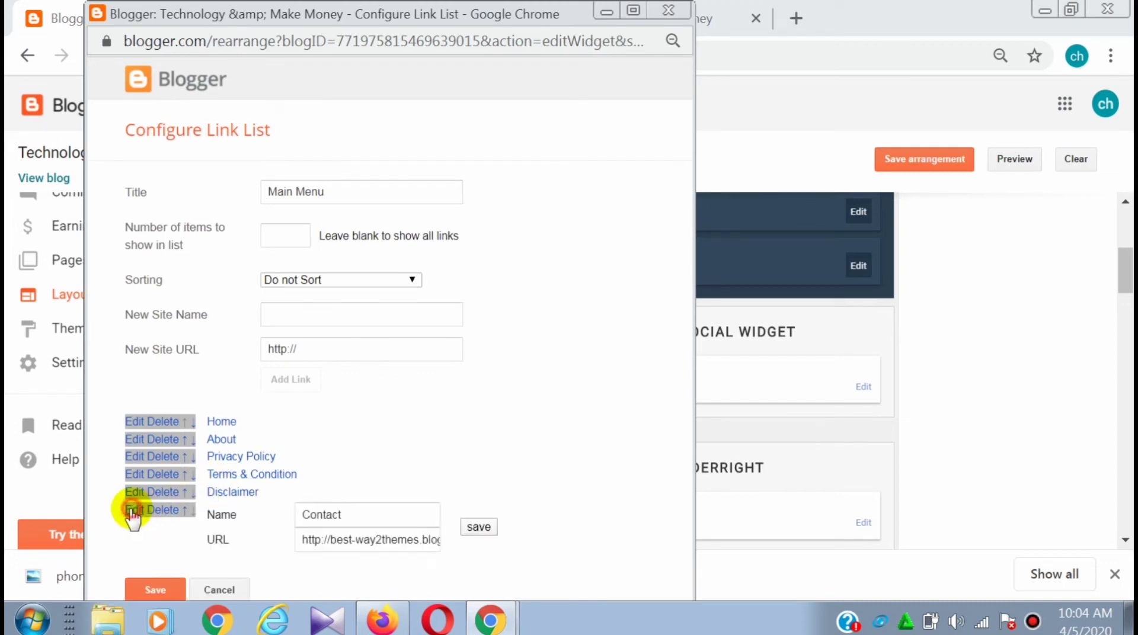
click(370, 545)
key(ctrl+a)
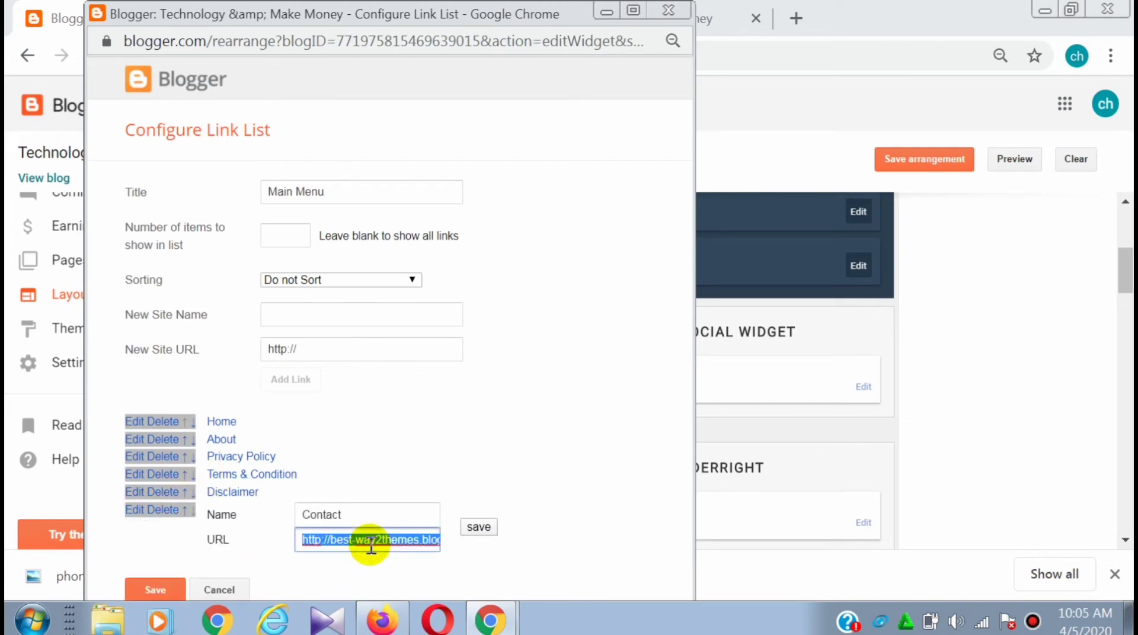
key(BackSpace)
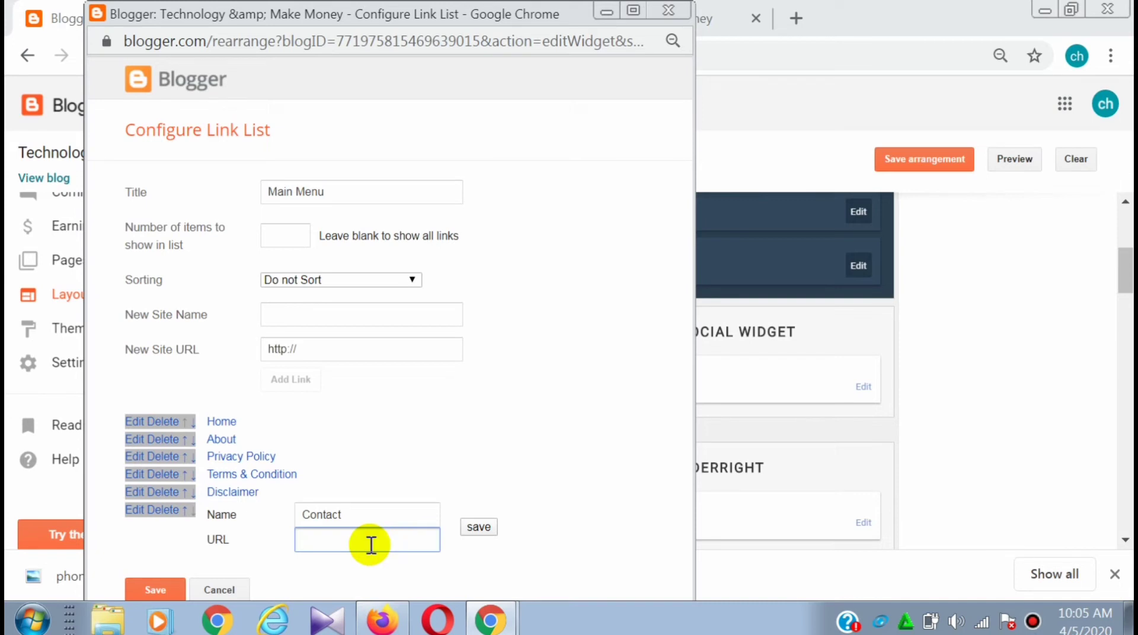
key(ctrl+v)
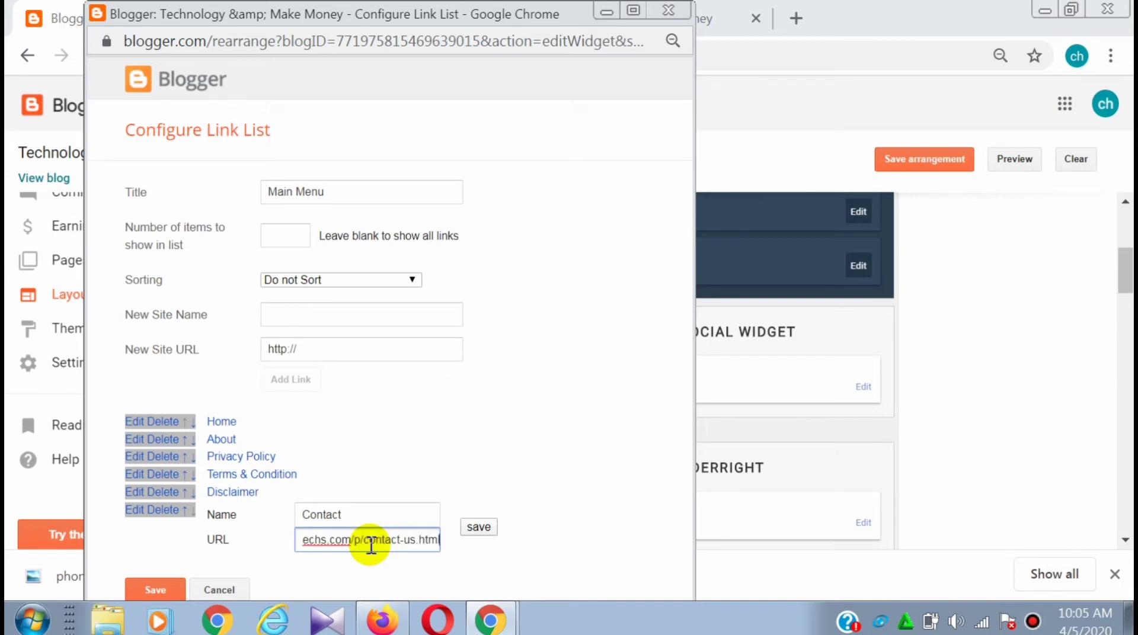
click(154, 584)
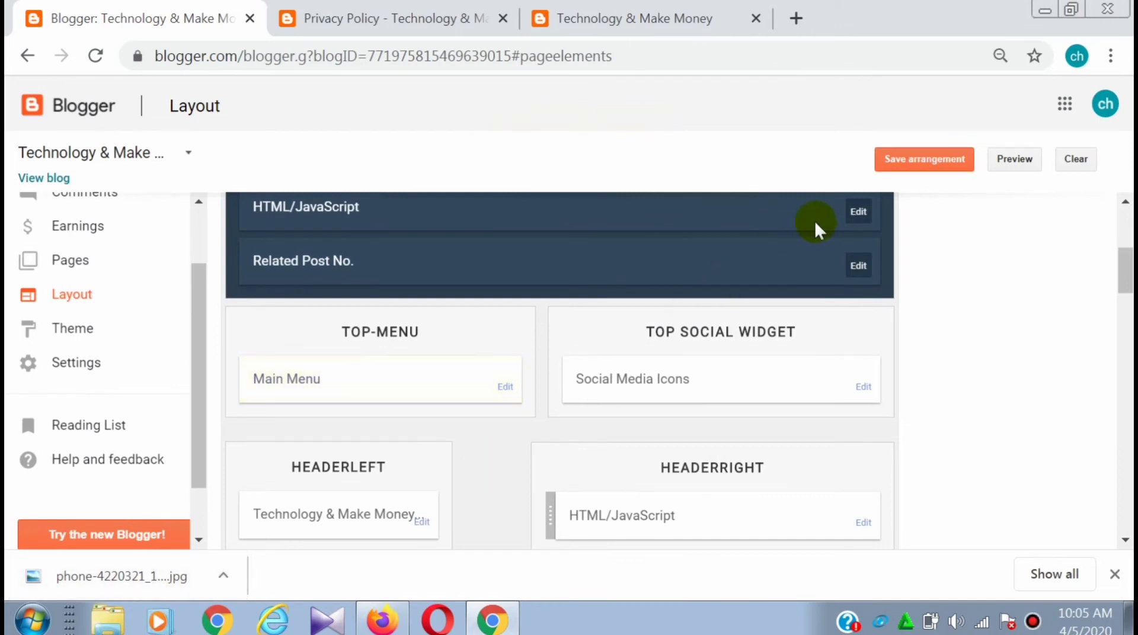
click(912, 169)
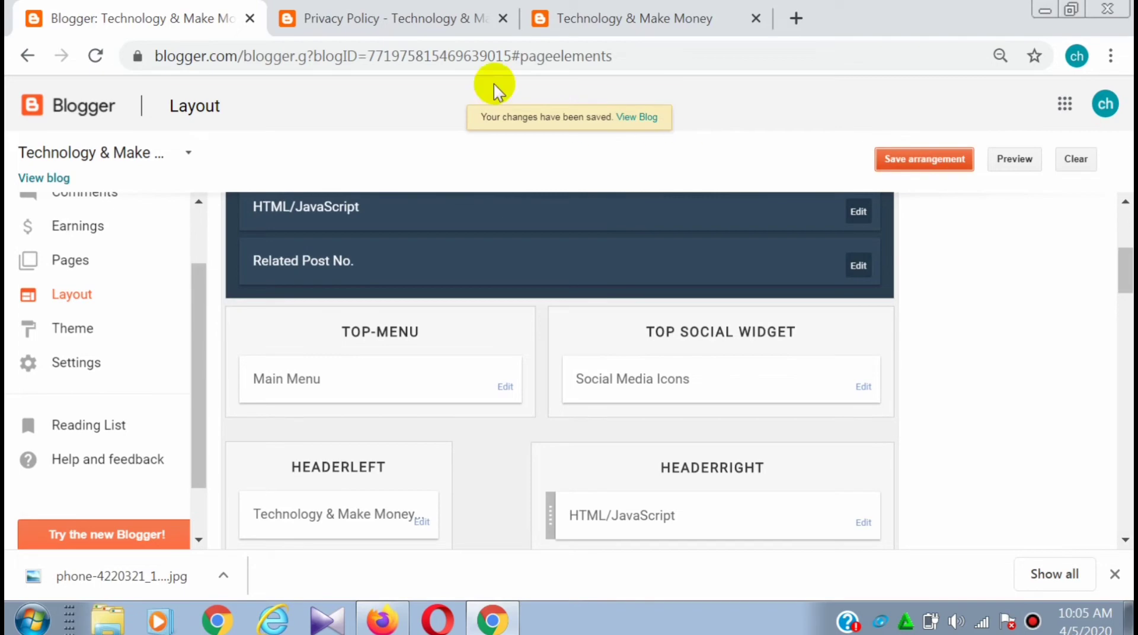
Reload the live blog, open Terms & Condition from its top menu, and look through the linked page.
click(592, 19)
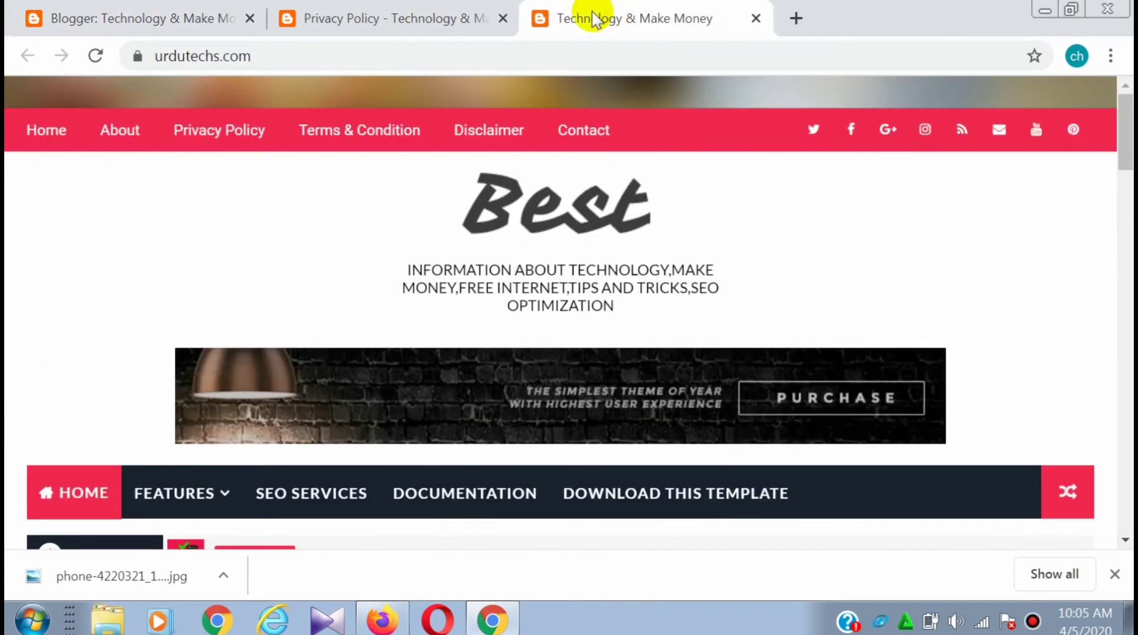
click(92, 58)
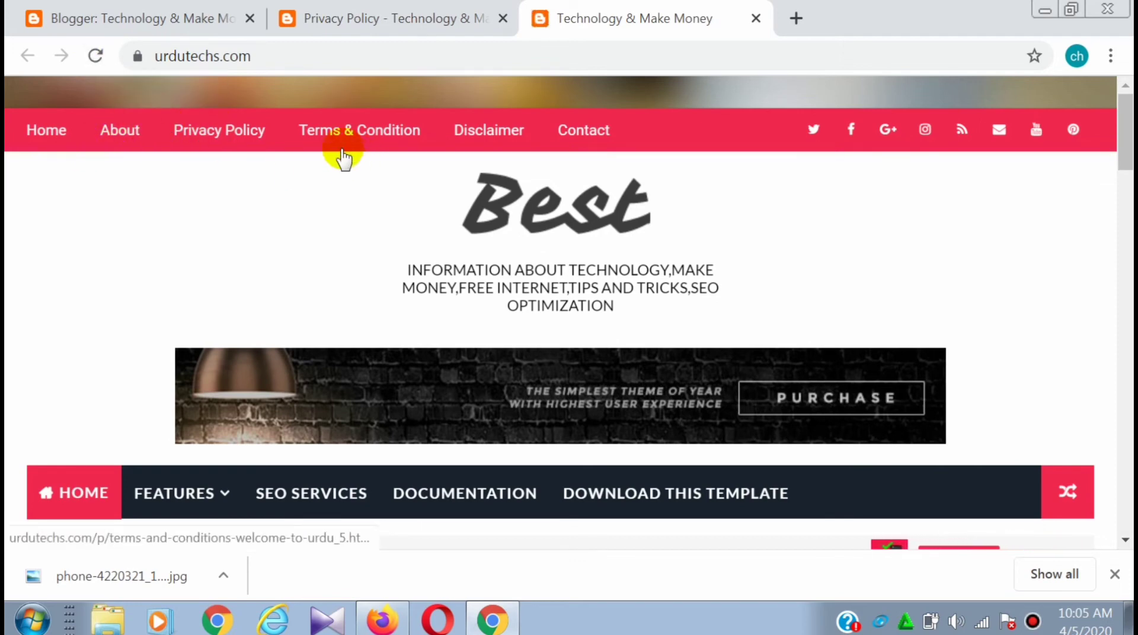
click(353, 145)
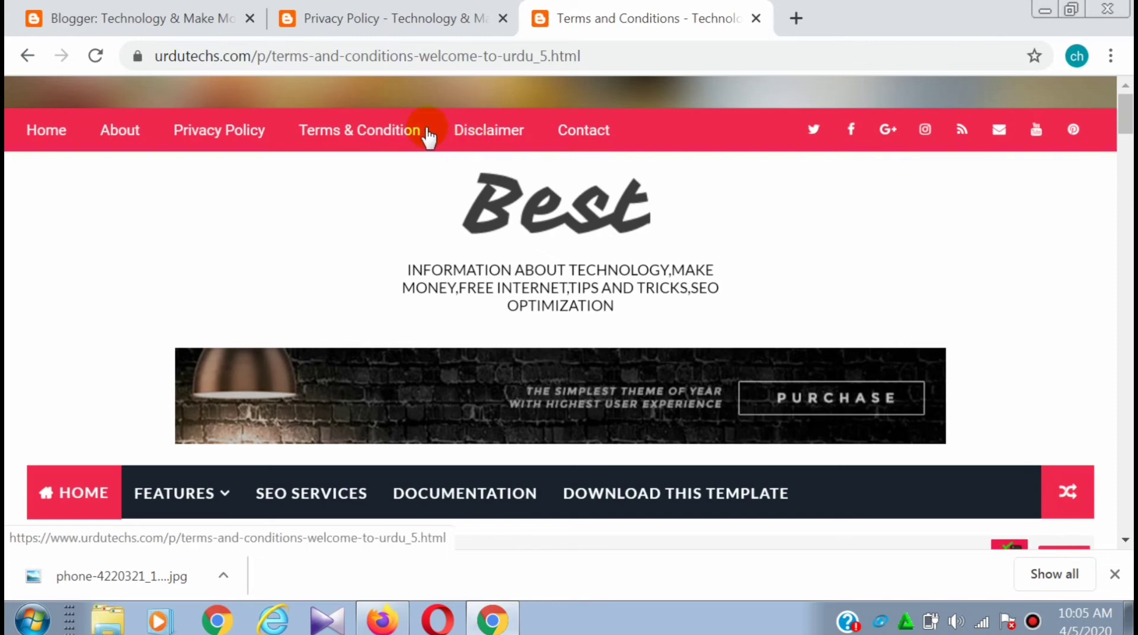
click(1126, 540)
drag(1125, 541, 1125, 541)
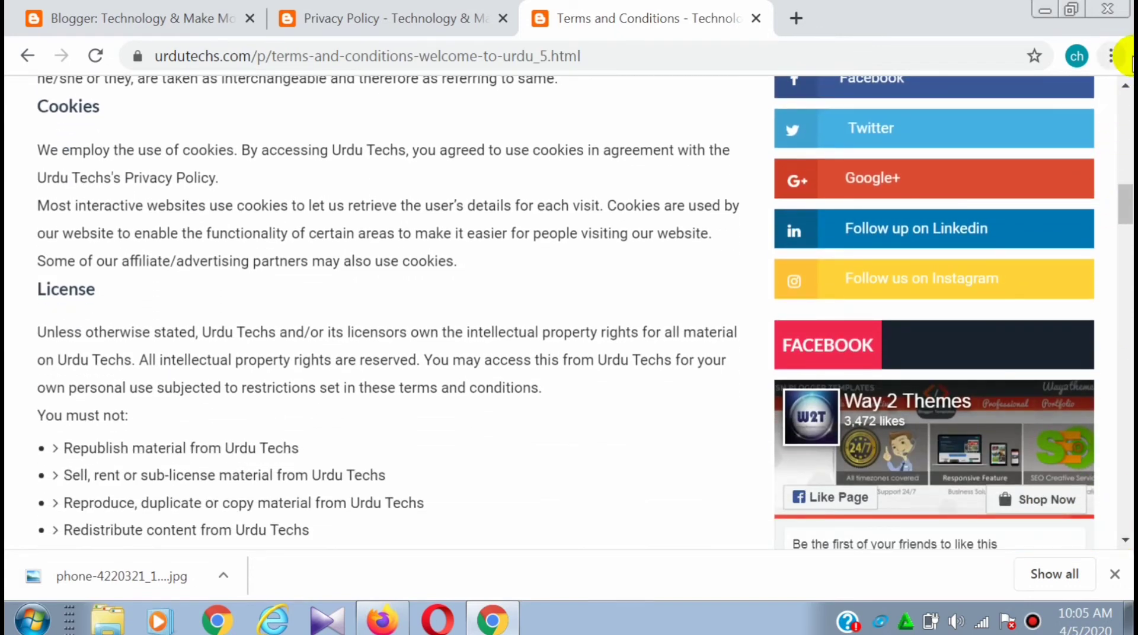
click(1125, 86)
drag(1125, 91, 1125, 89)
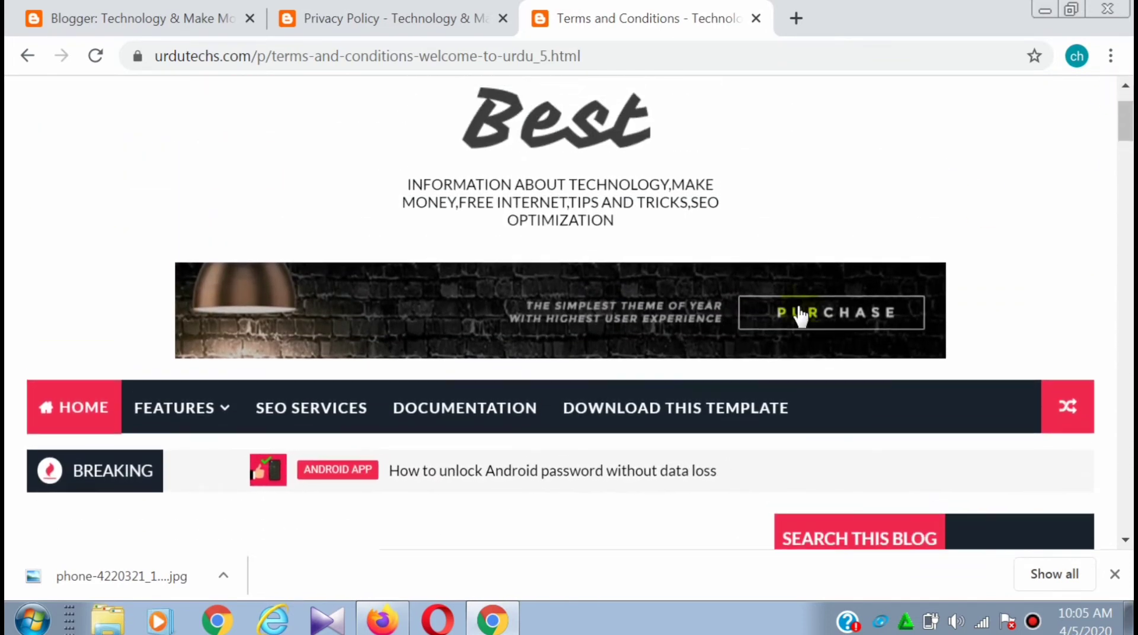
click(1125, 89)
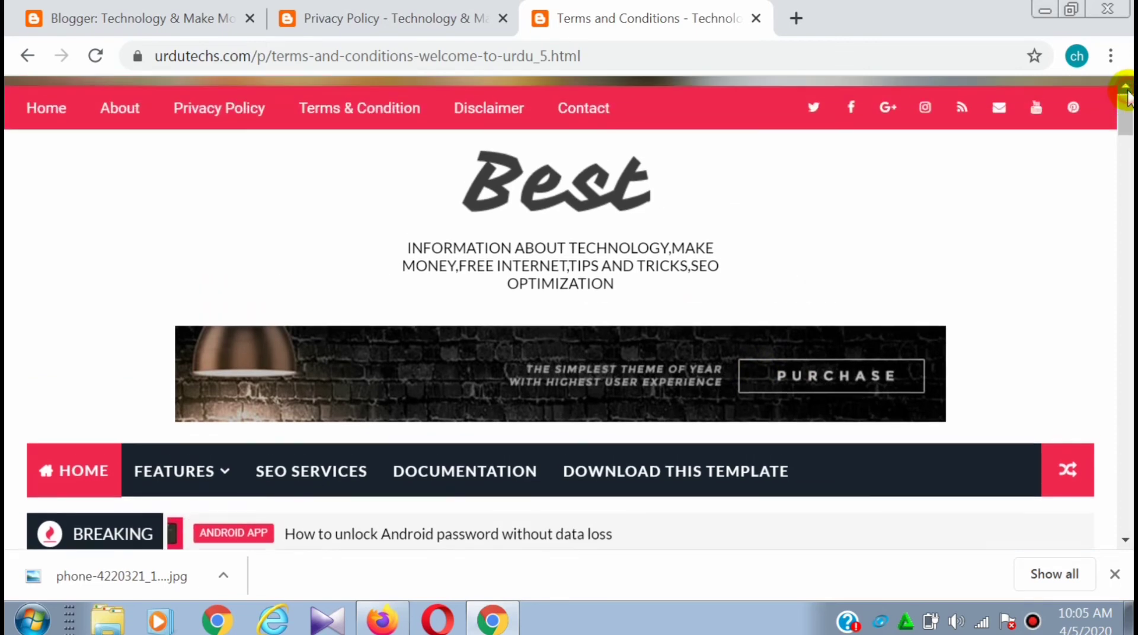
Close the Privacy Policy page and return to the blog's layout editor.
click(1125, 89)
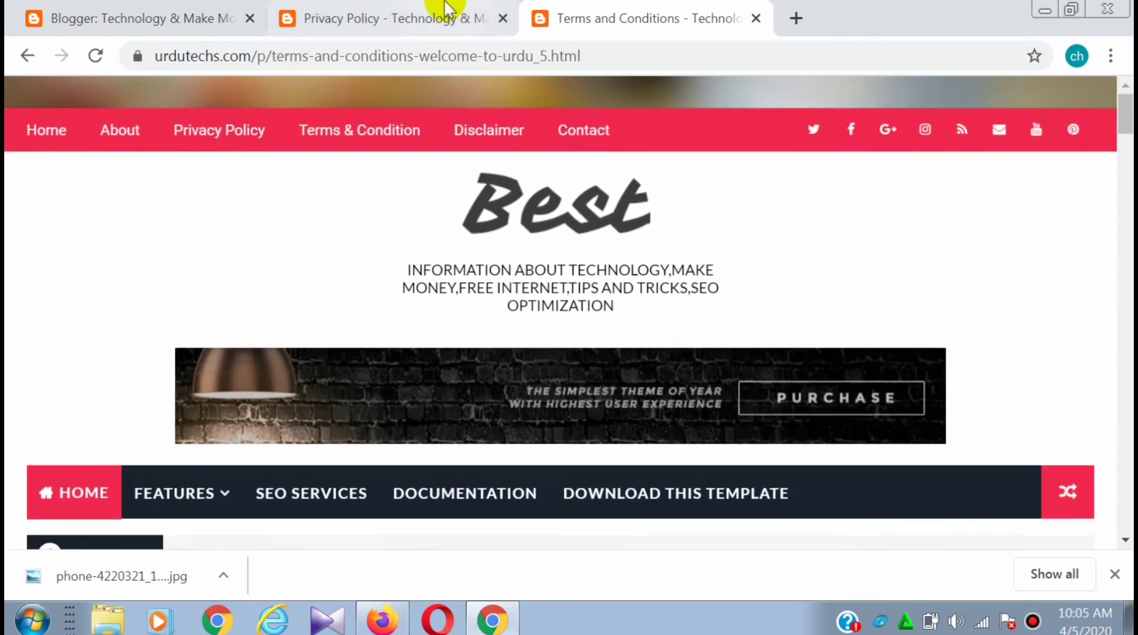
click(503, 19)
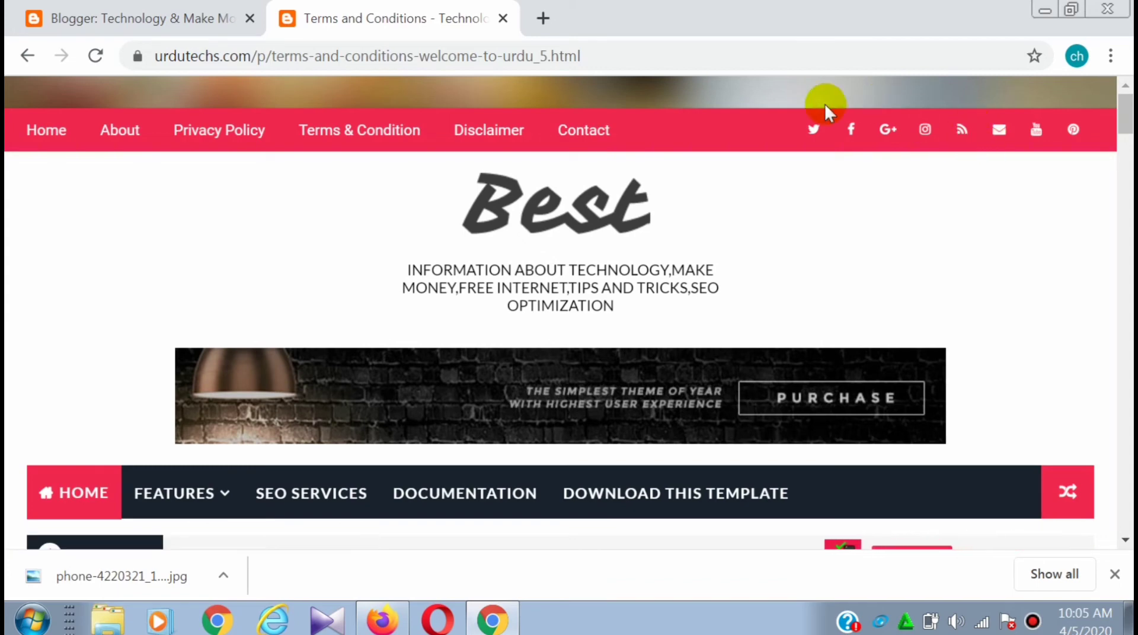
click(197, 25)
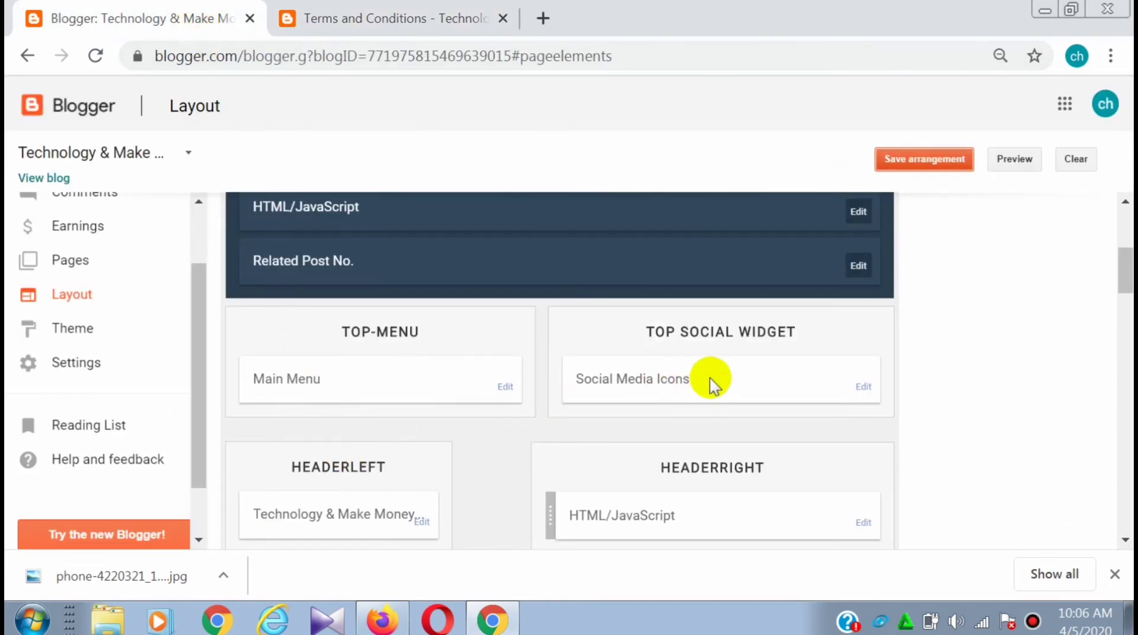
Open the Social Media Icons gadget in the Top Social Widget section and delete its pinterest, email, rss and instagram links.
click(864, 388)
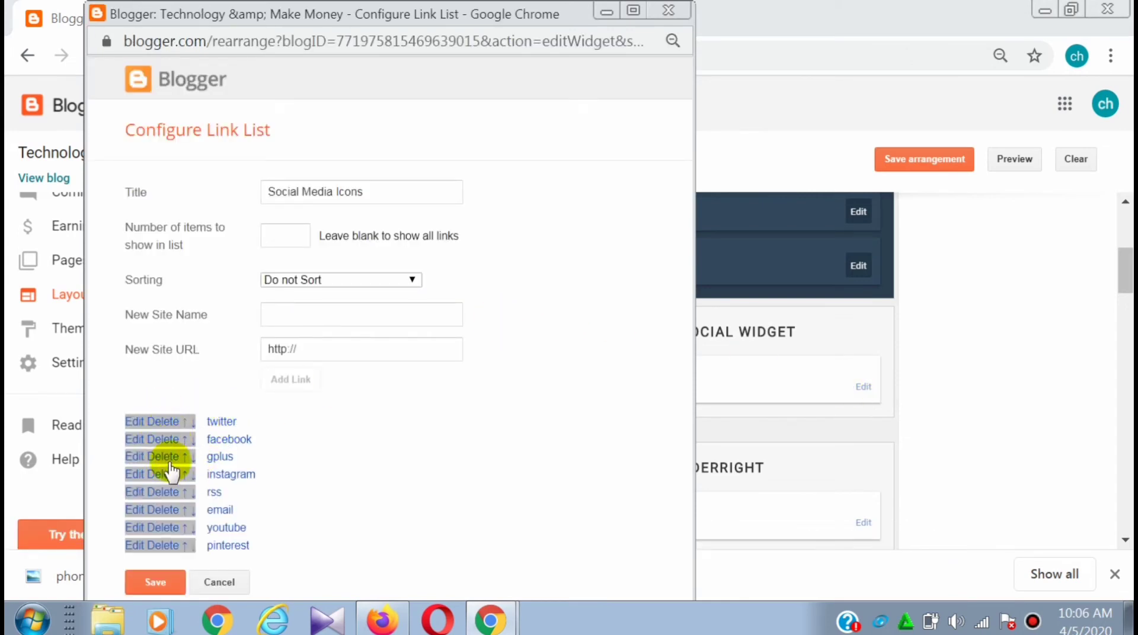
click(166, 547)
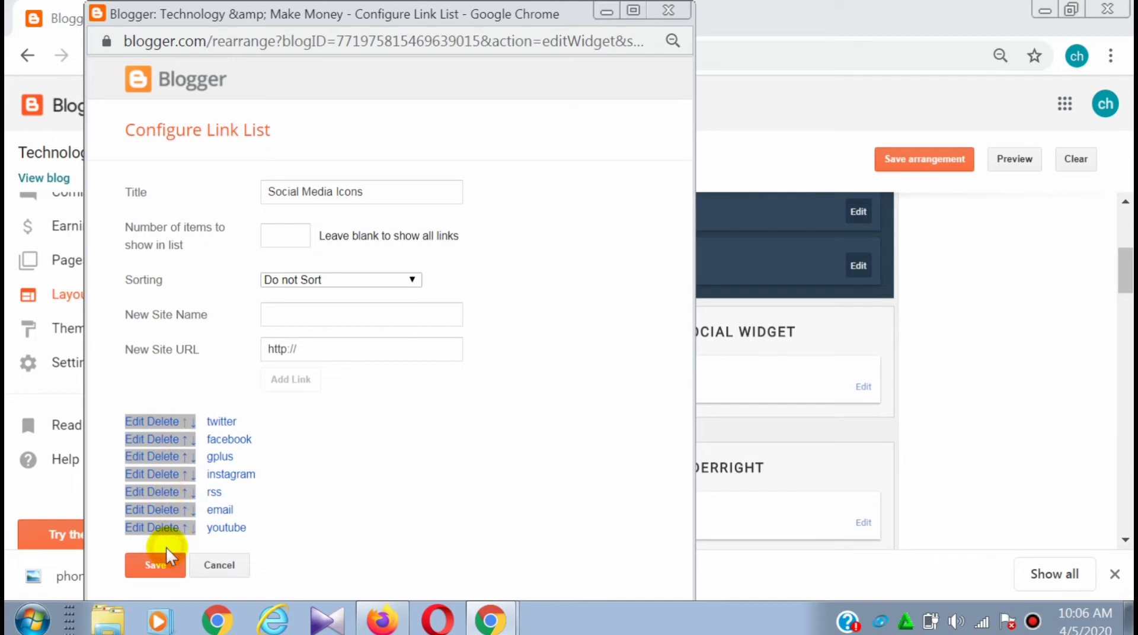
click(164, 512)
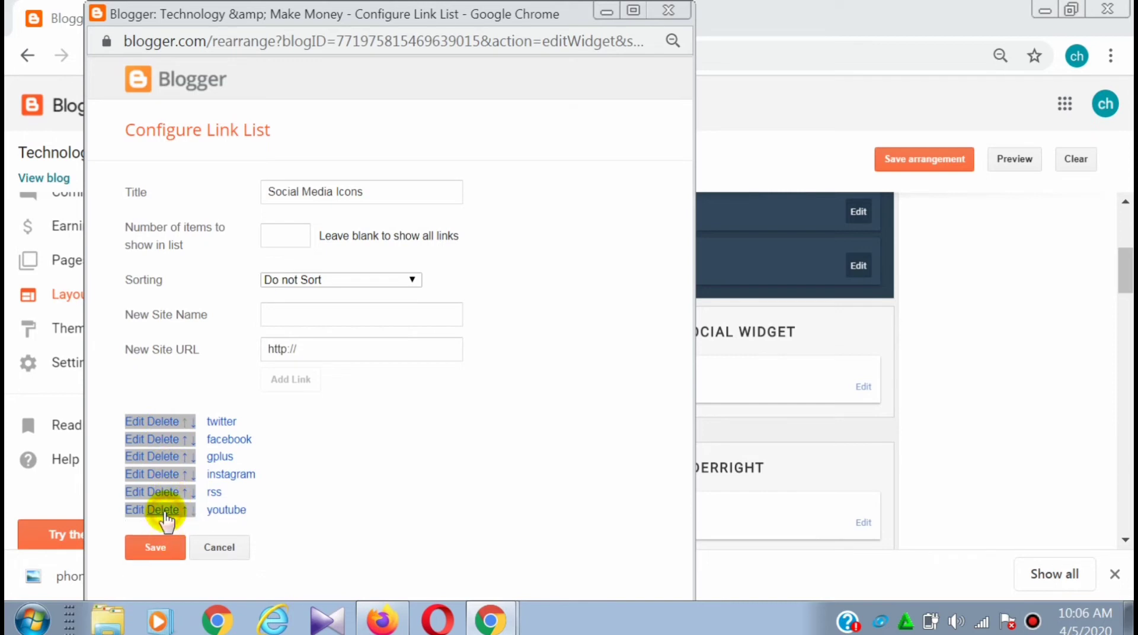
click(164, 492)
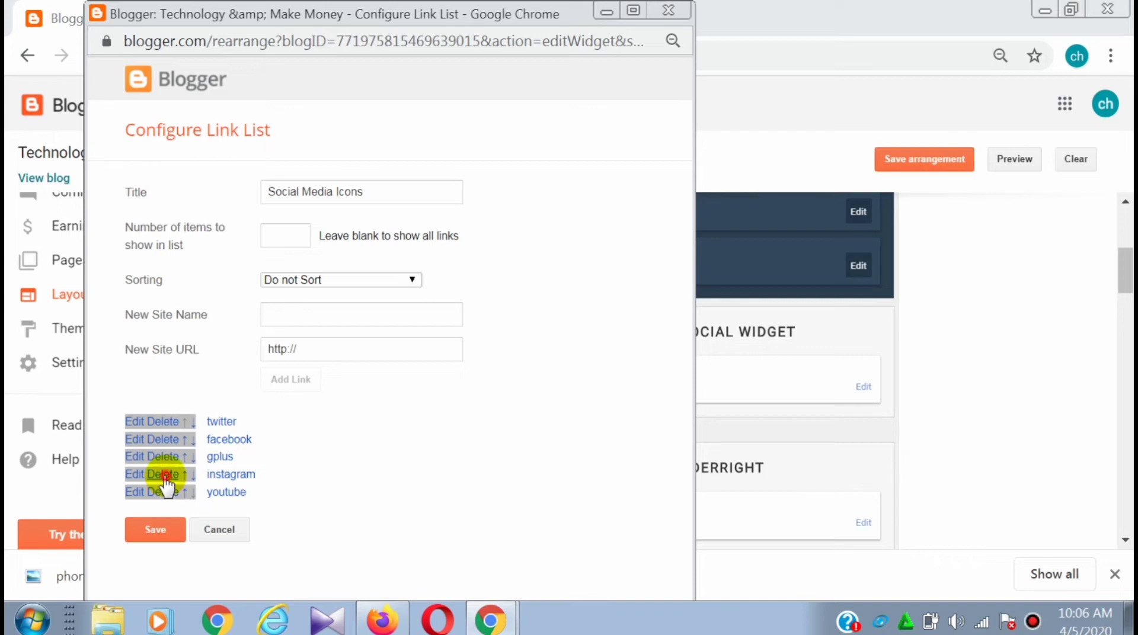
click(165, 475)
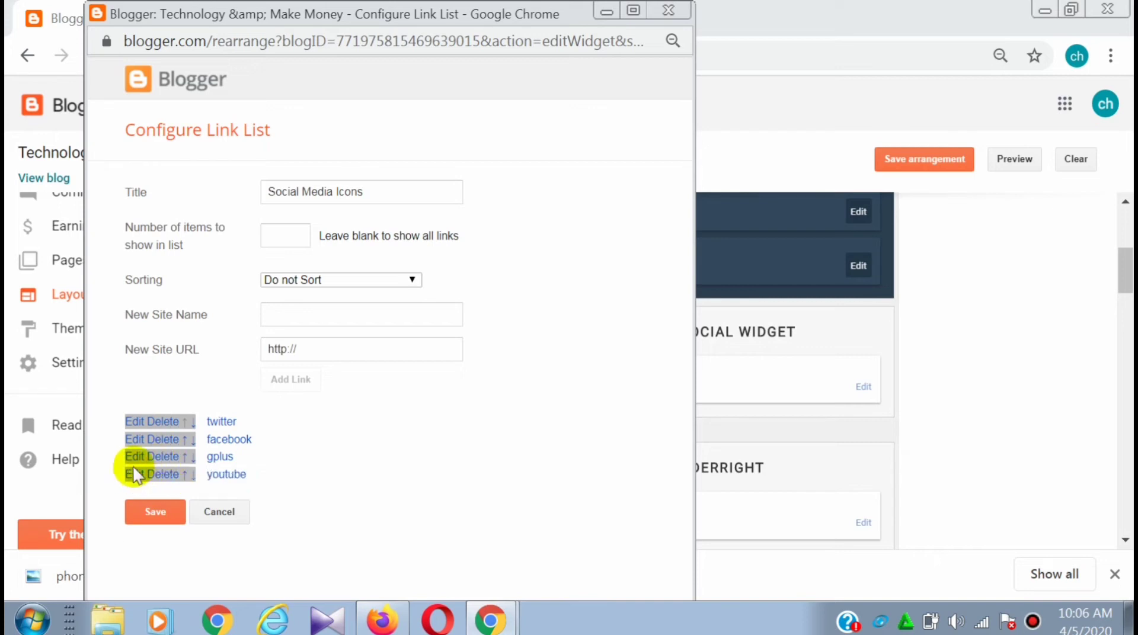
Delete the twitter, gplus, facebook and youtube links from the Social Media Icons gadget and save it.
click(137, 422)
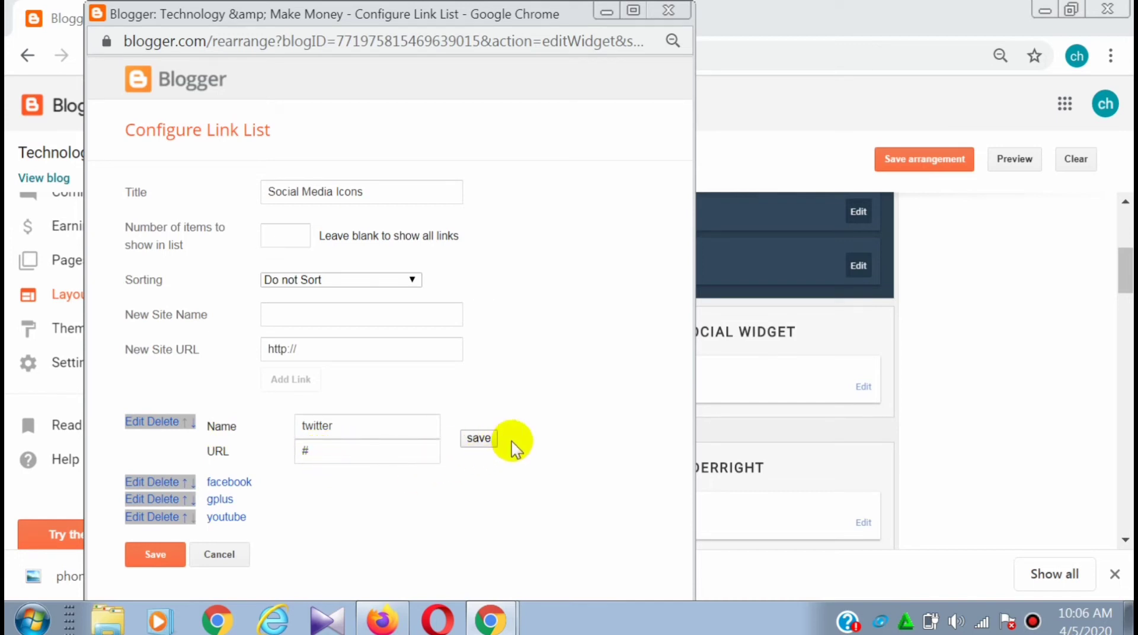
click(166, 423)
click(163, 441)
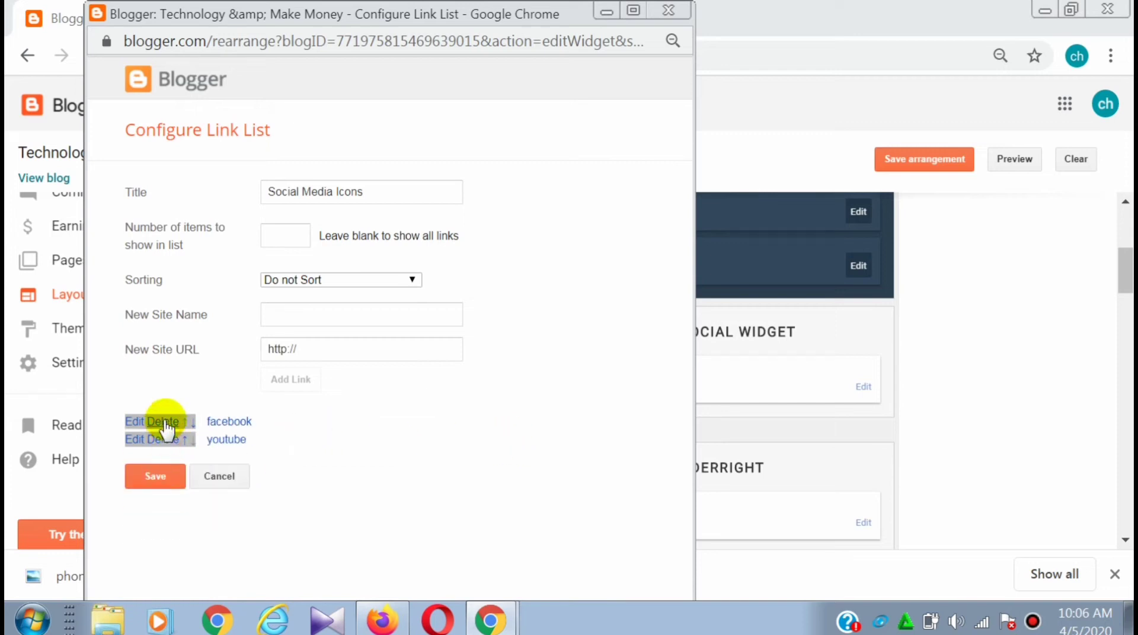
click(166, 422)
click(167, 422)
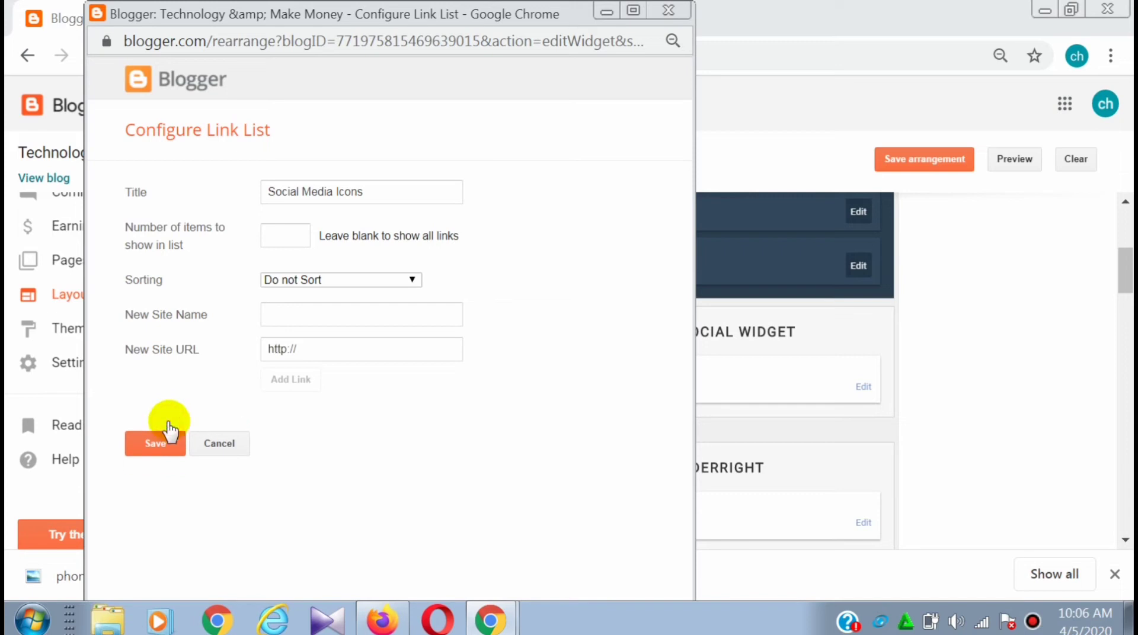
click(159, 442)
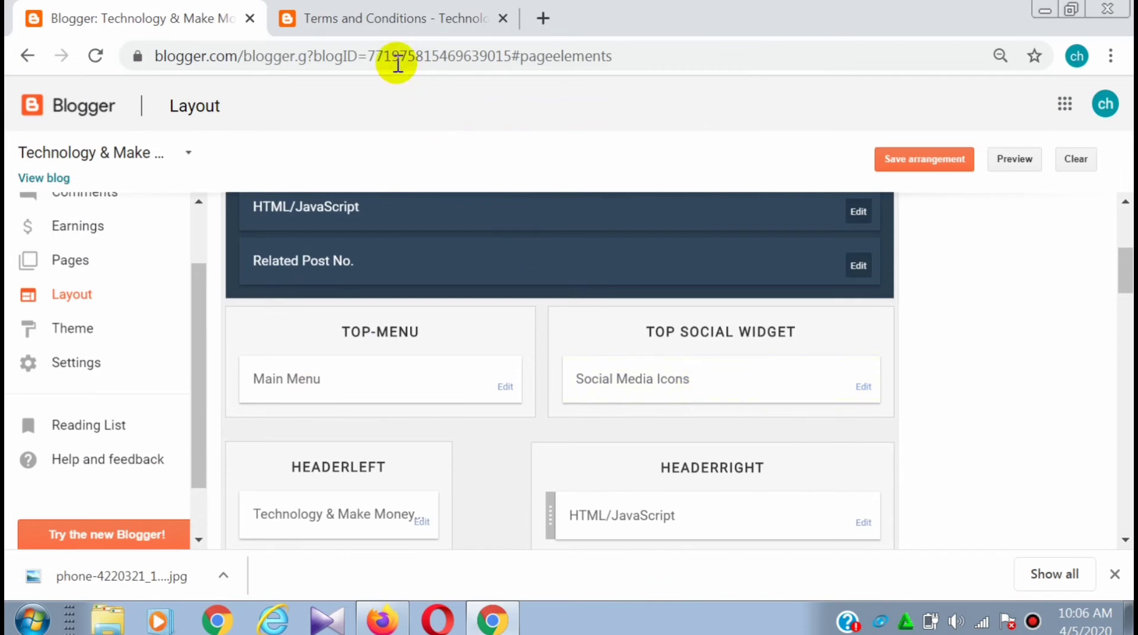
Open the live blog's home page to check its top bar, and go back to the layout editor.
click(394, 20)
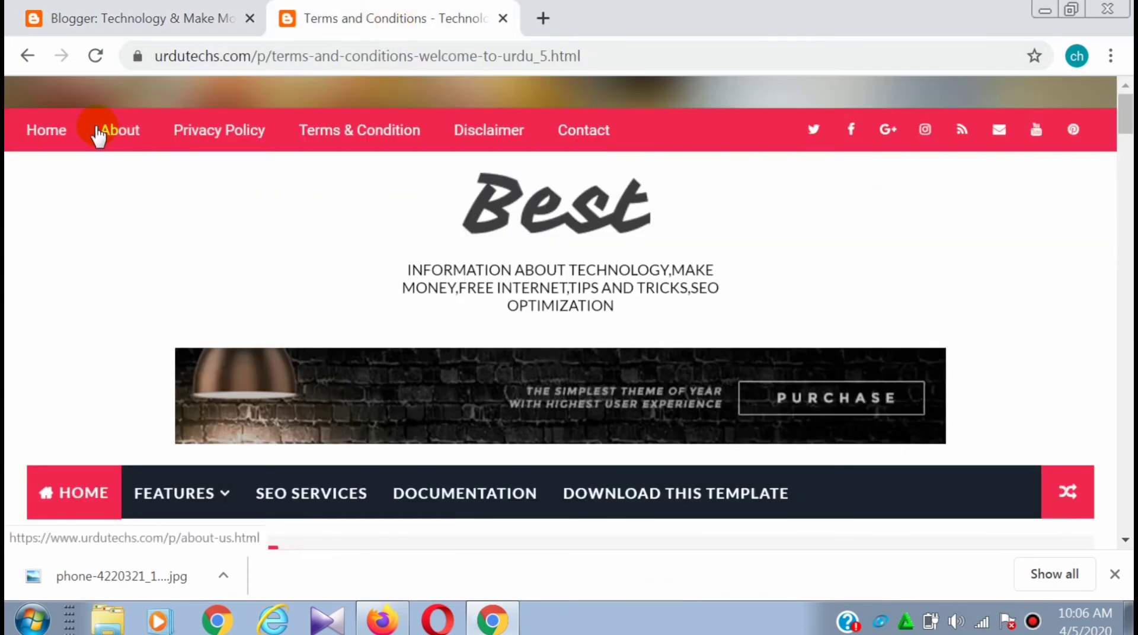
click(44, 144)
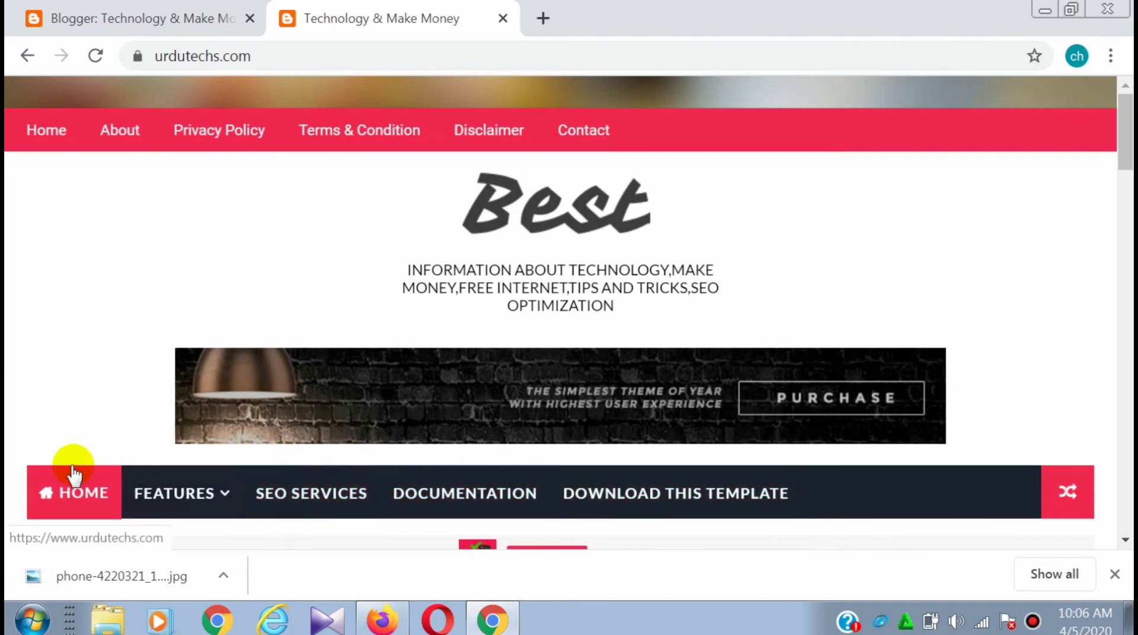
click(133, 19)
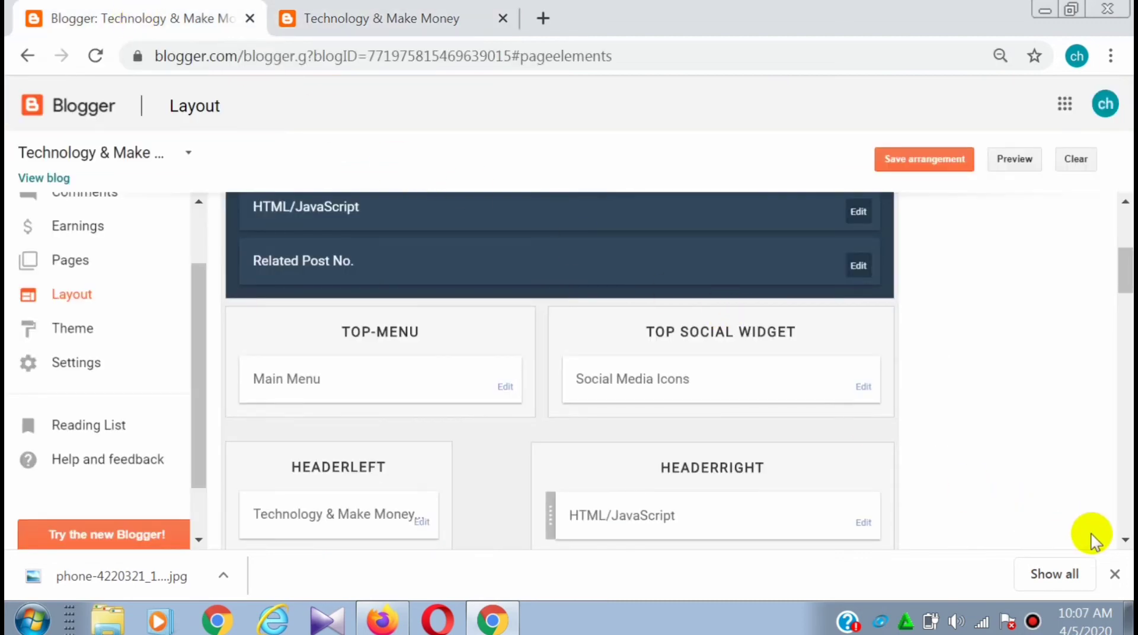
Compare the layout's header sections with the banner below the live blog's logo to find the gadget that holds it.
scroll(1125, 539, down, 12)
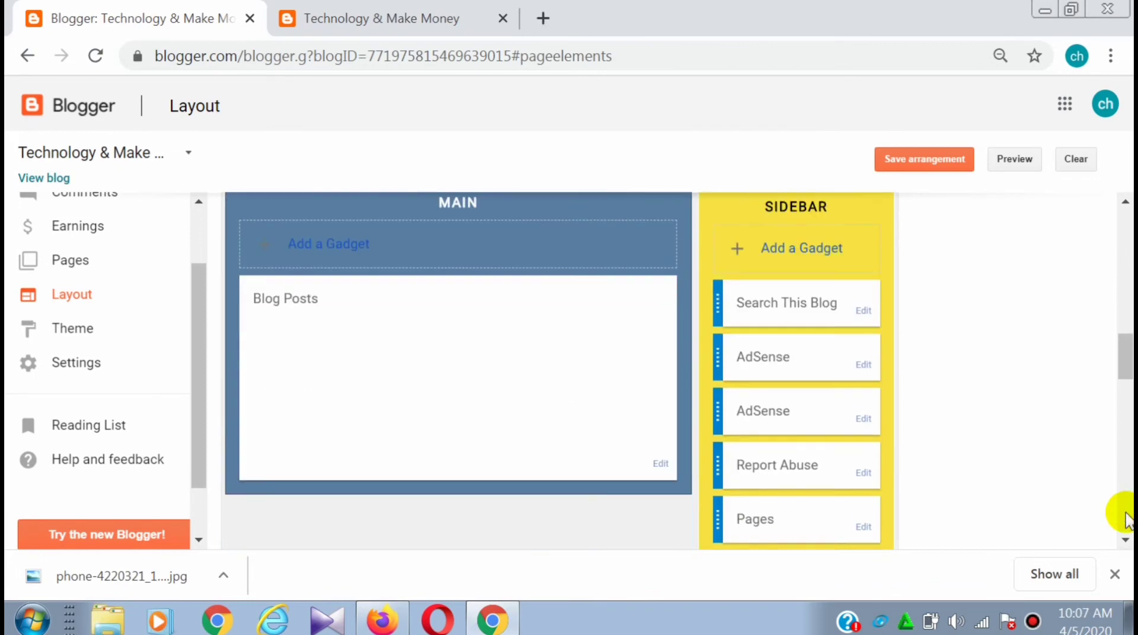
scroll(1125, 205, up, 7)
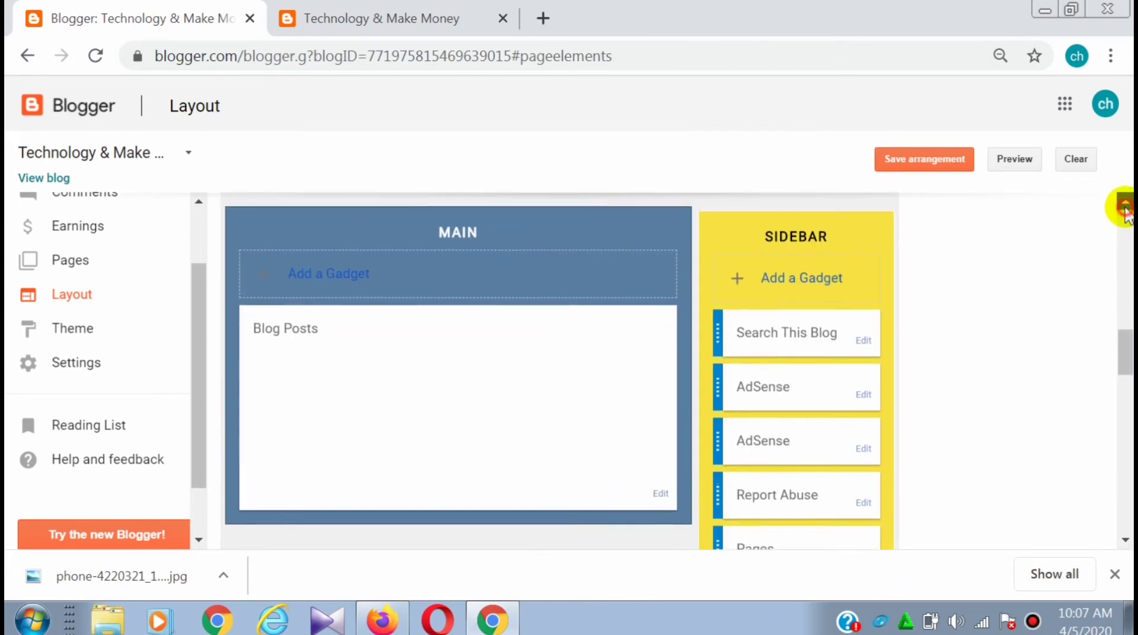
scroll(1125, 204, up, 5)
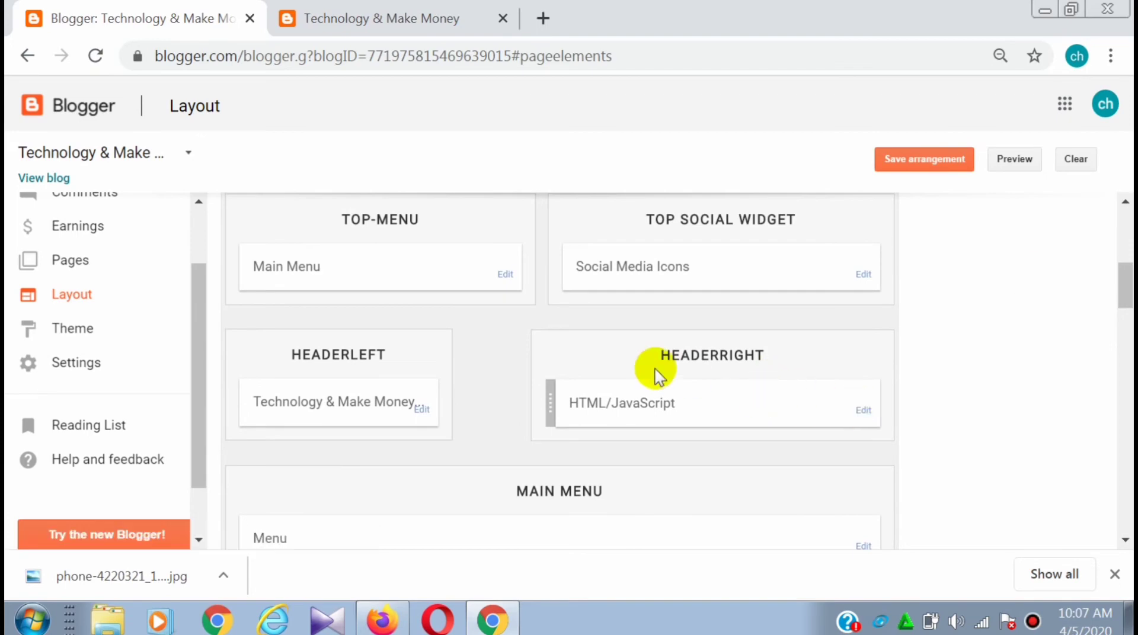
click(355, 24)
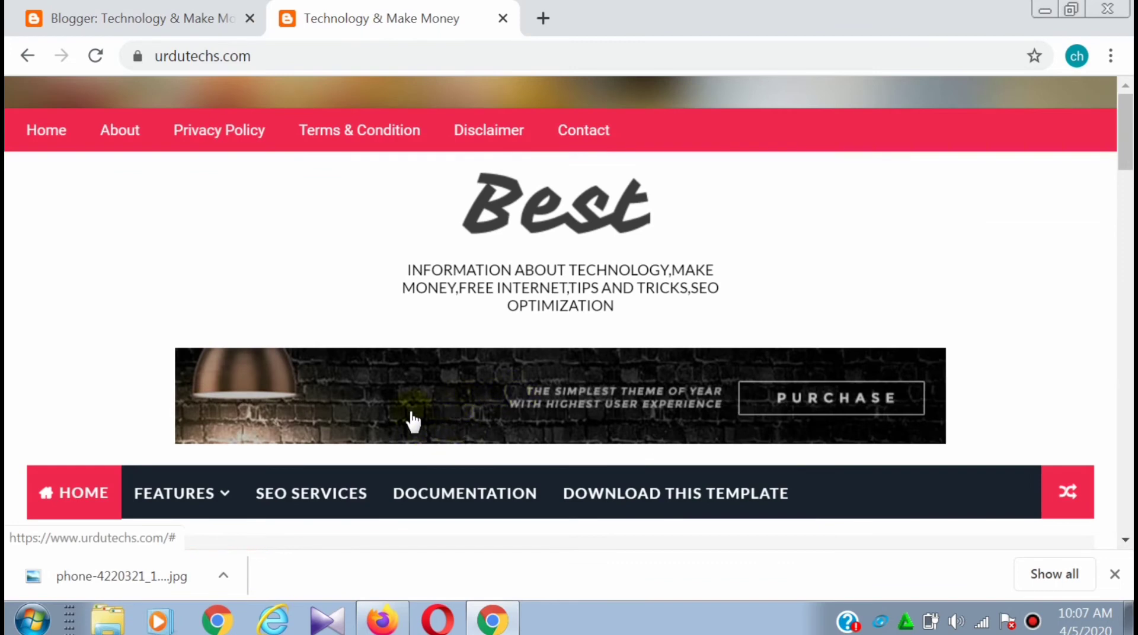
click(177, 21)
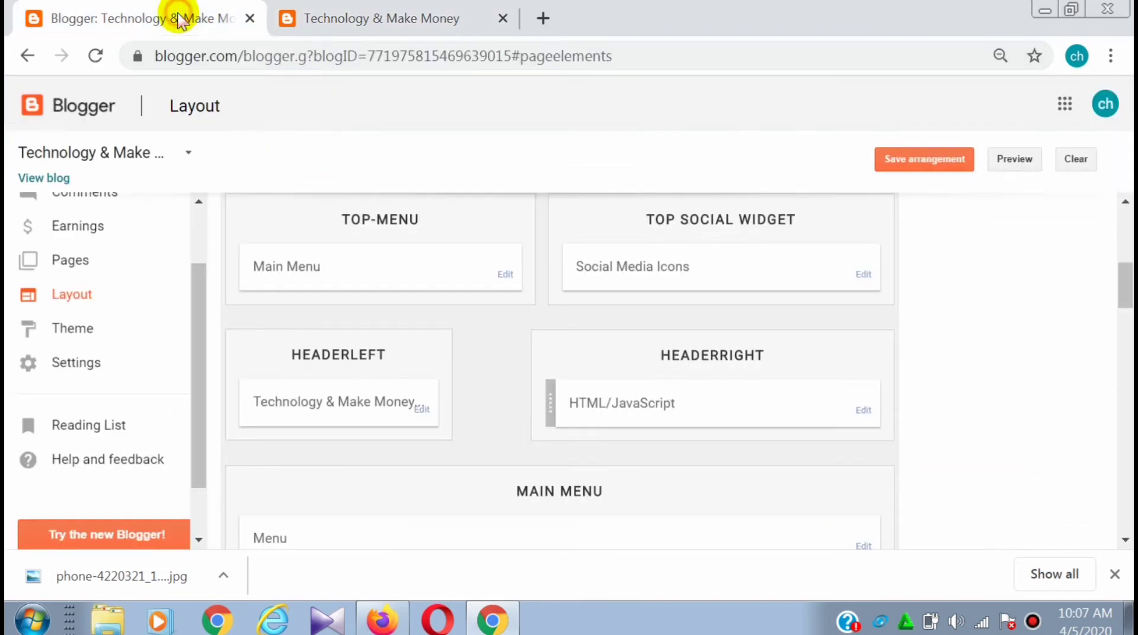
Clear all banner code from the HTML/JavaScript gadget in the HeaderRight section and save the gadget.
click(863, 412)
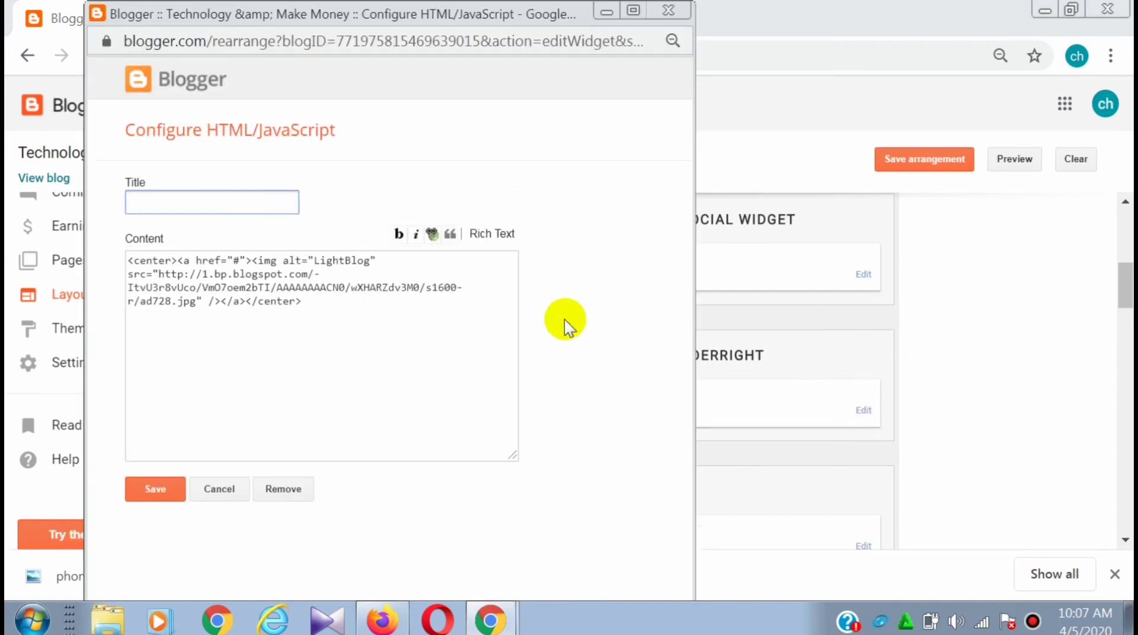
click(415, 289)
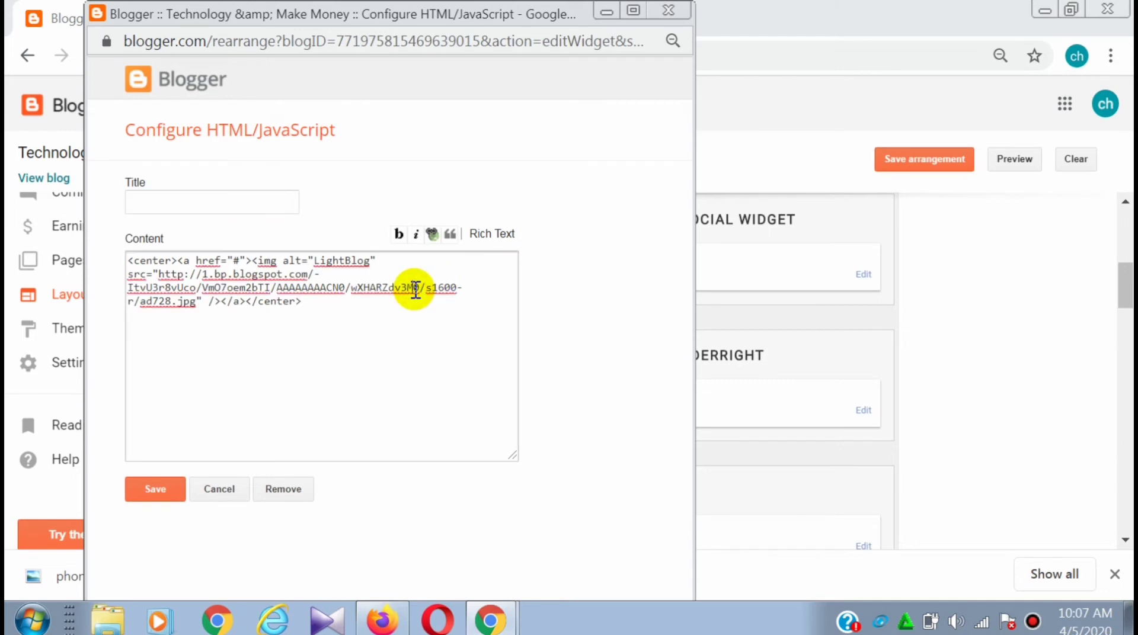
key(ctrl+a)
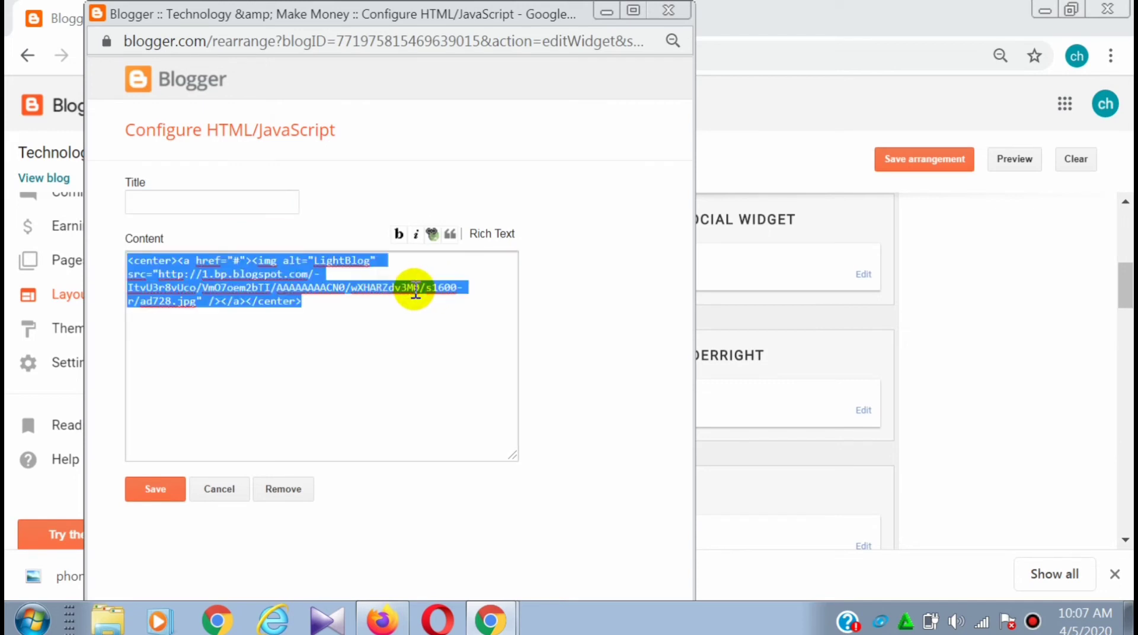
key(BackSpace)
click(170, 491)
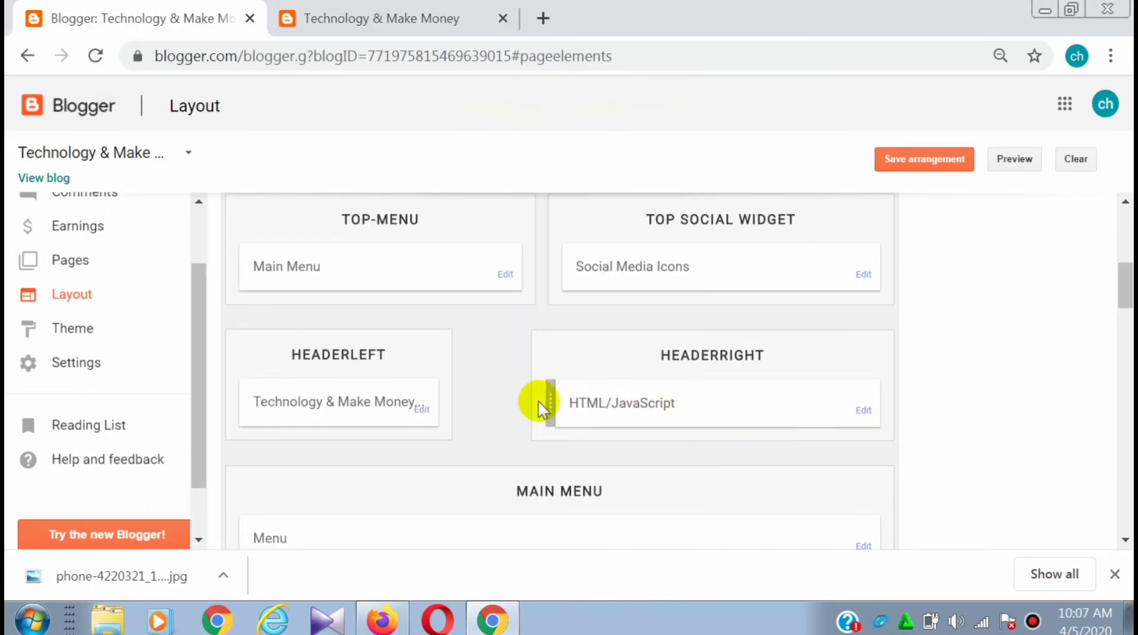
Remove the logo image from the HeaderLeft gadget, set placement to Instead of title and description, and save the gadget and layout arrangement.
click(425, 409)
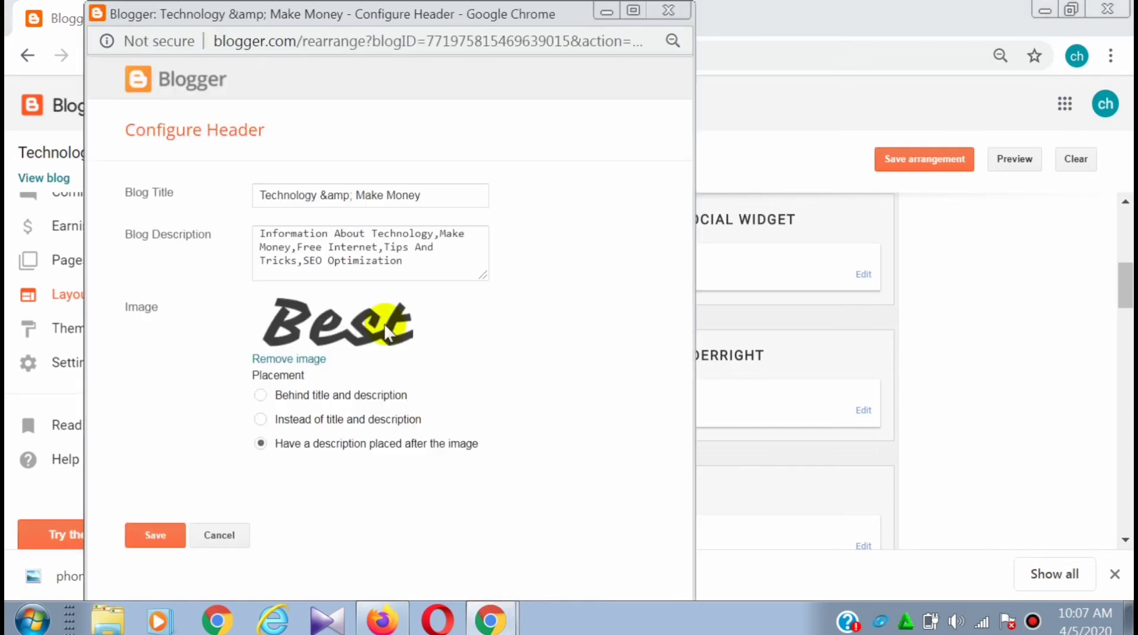
click(301, 358)
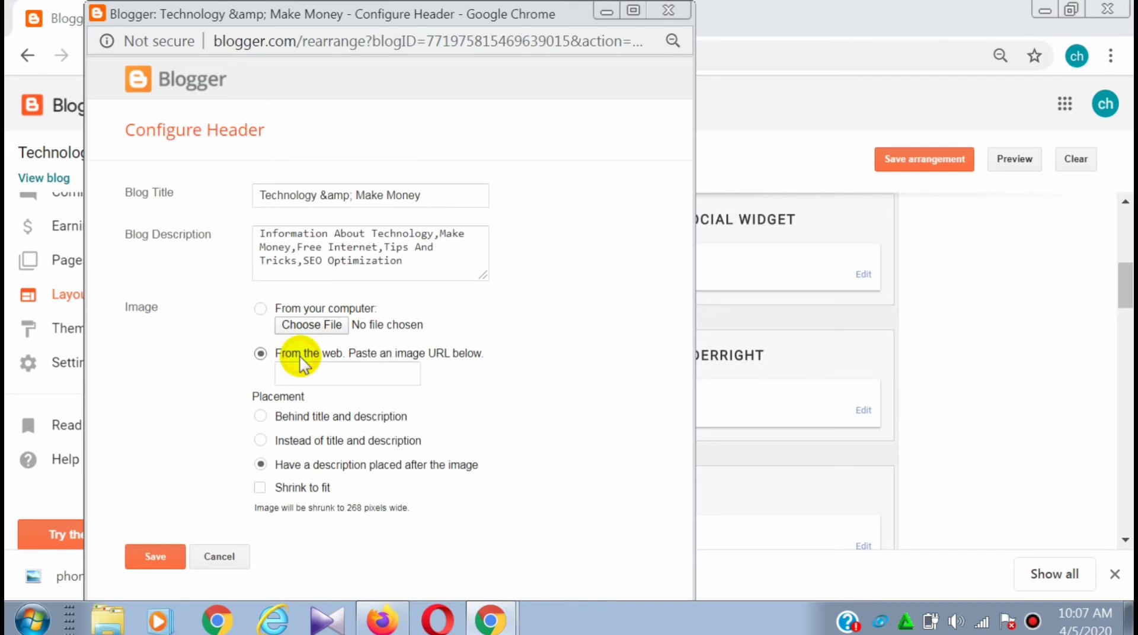
click(261, 417)
click(260, 441)
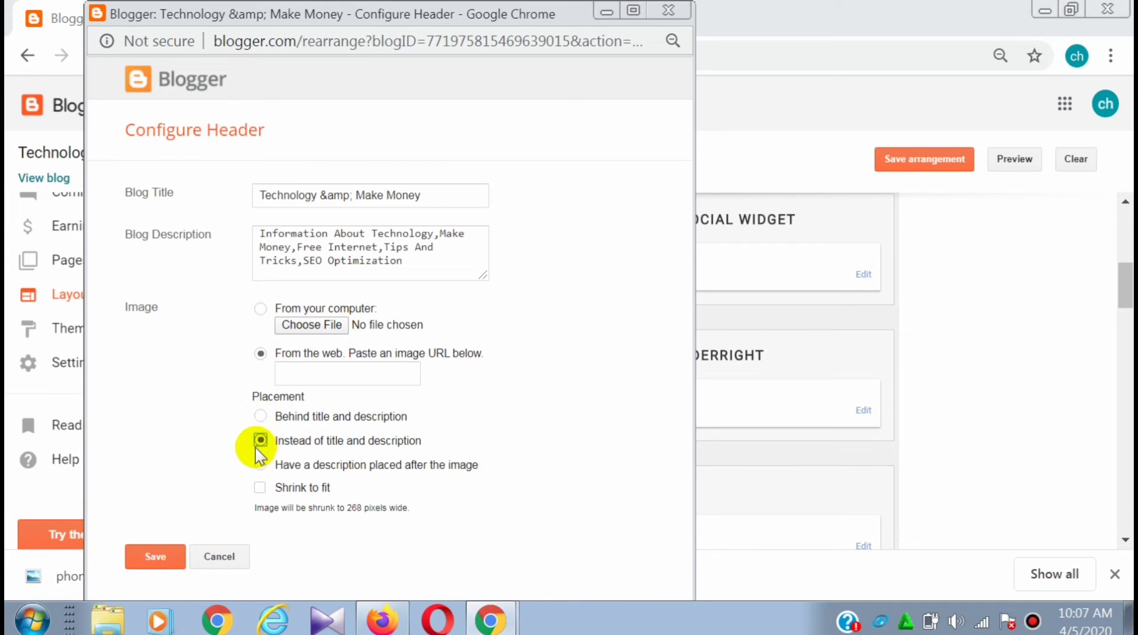
click(161, 554)
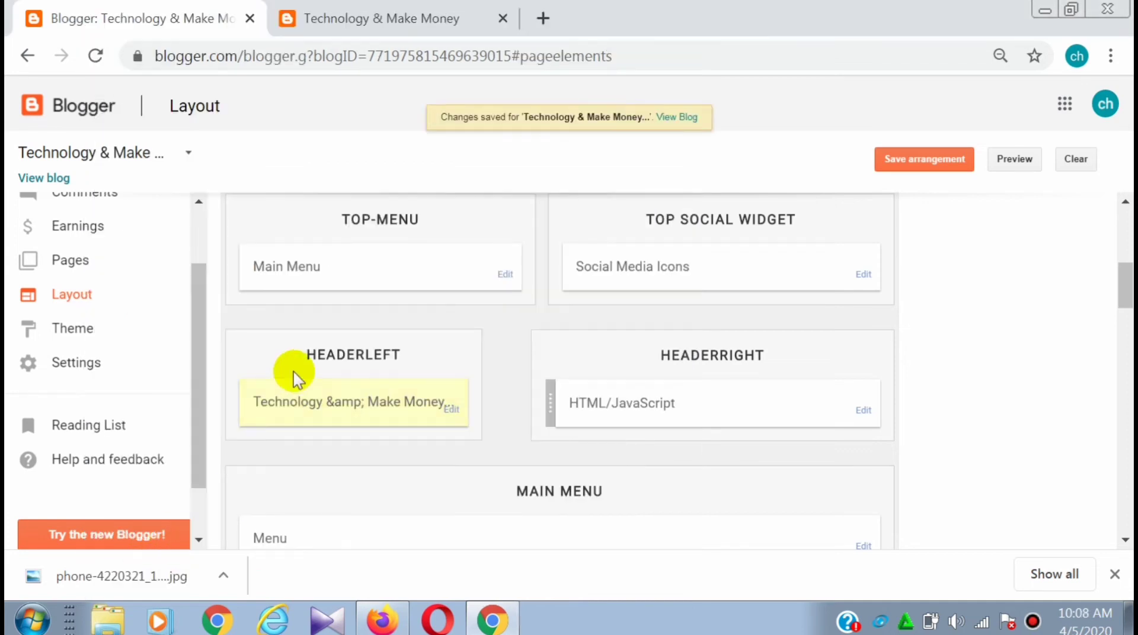
click(904, 168)
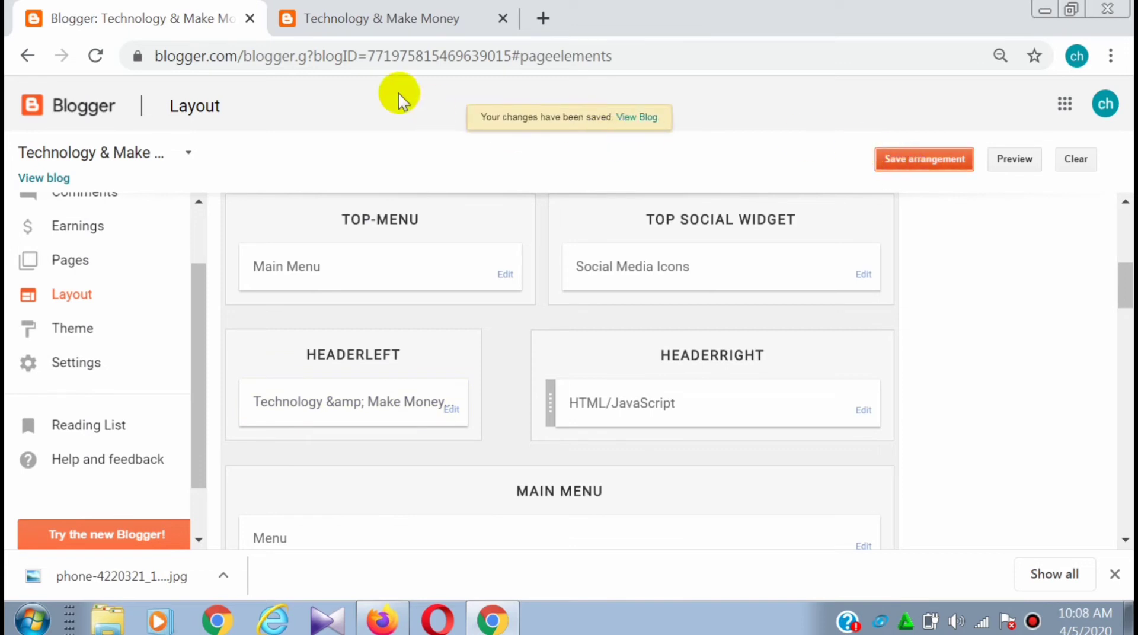
Reload the live blog and examine its header title, description and the navigation menu below them.
click(341, 8)
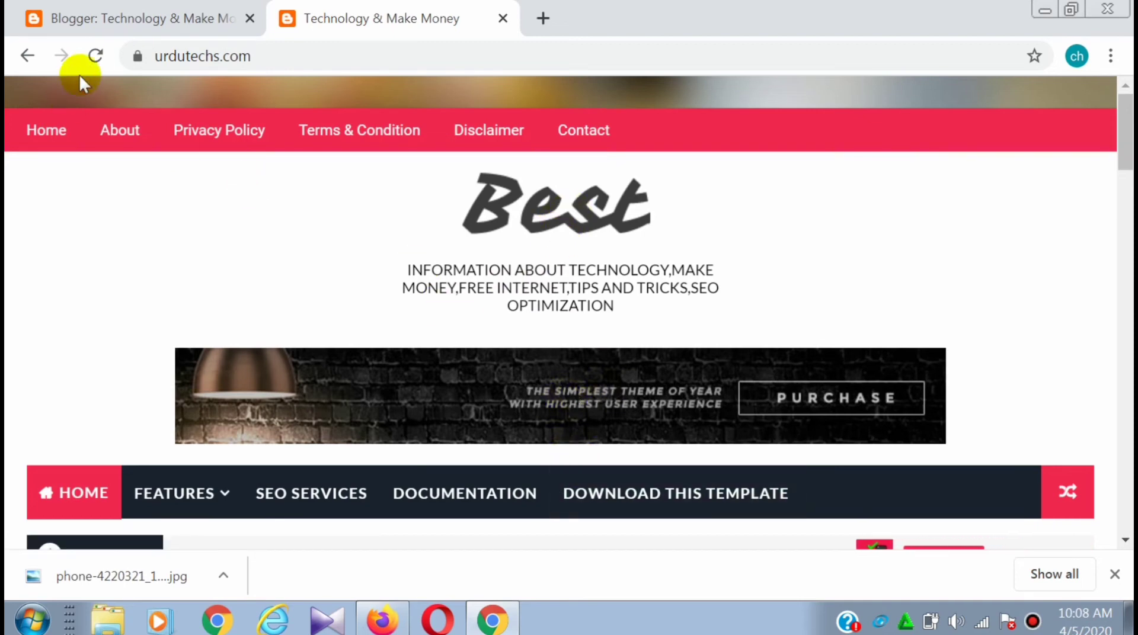
click(94, 56)
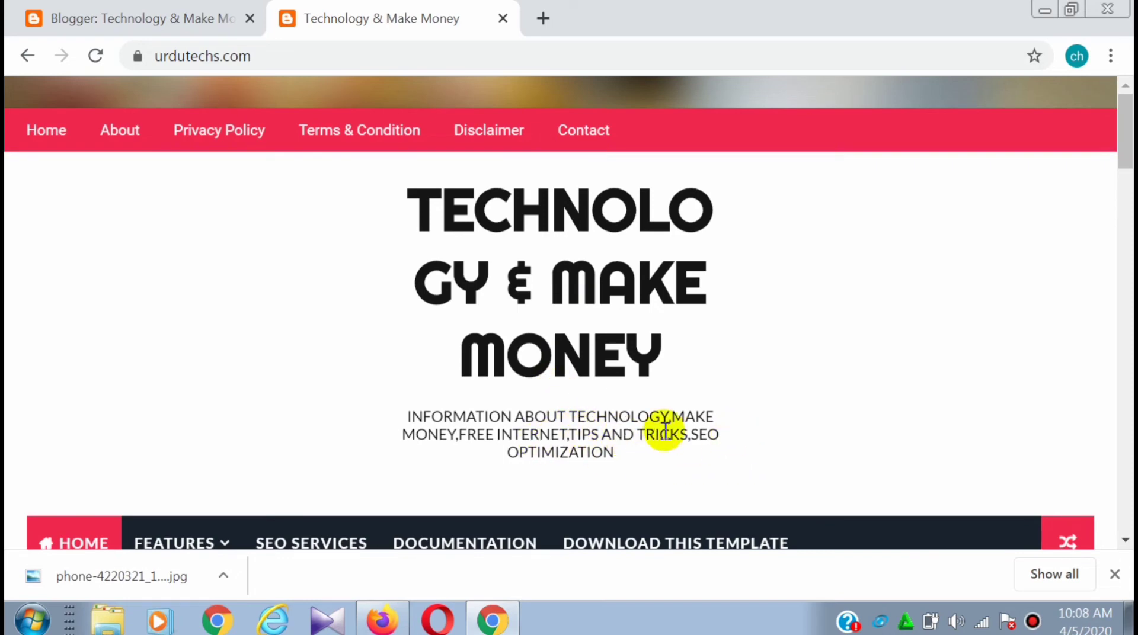
click(1125, 540)
scroll(1124, 540, down, 6)
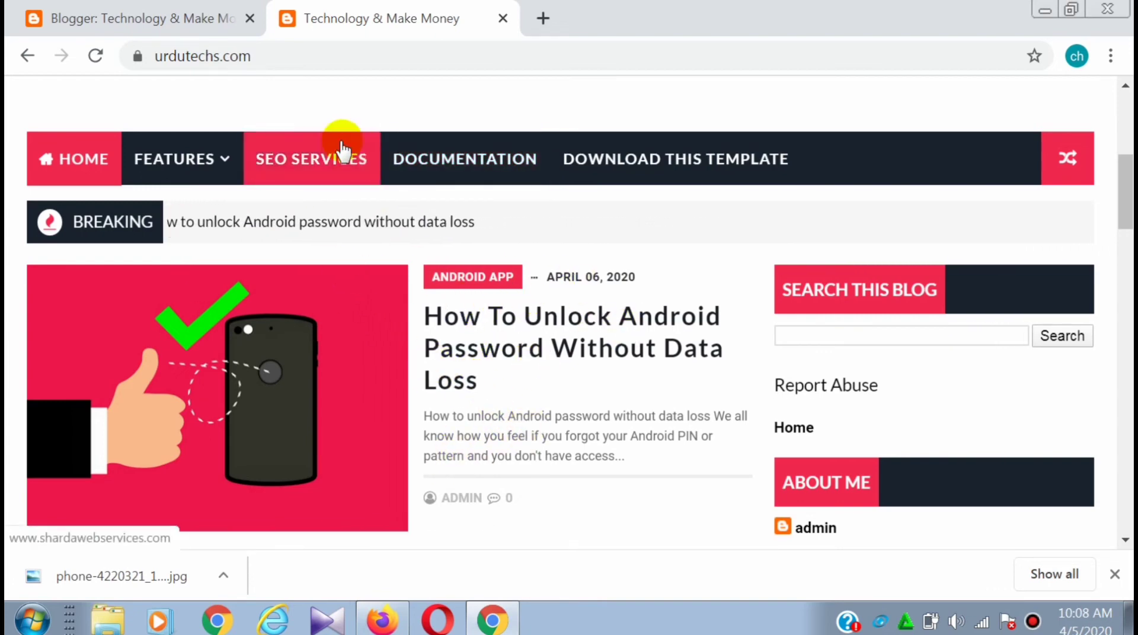
Open the Menu gadget in the layout's Main Menu section and compare its links with the live blog's Features dropdown.
click(224, 21)
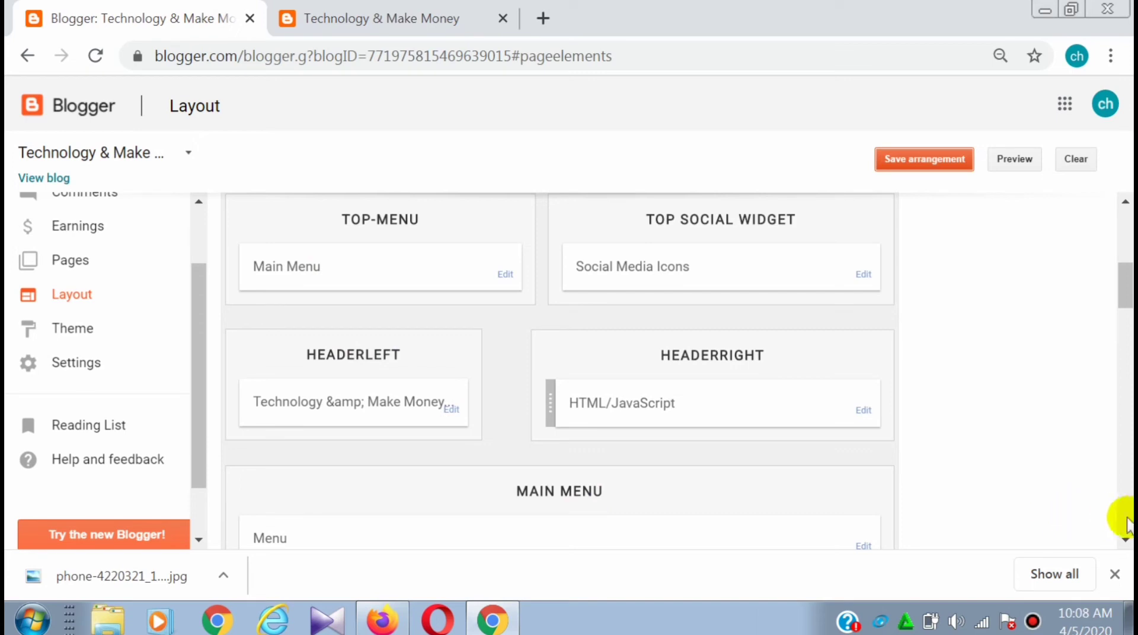
scroll(1125, 541, down, 4)
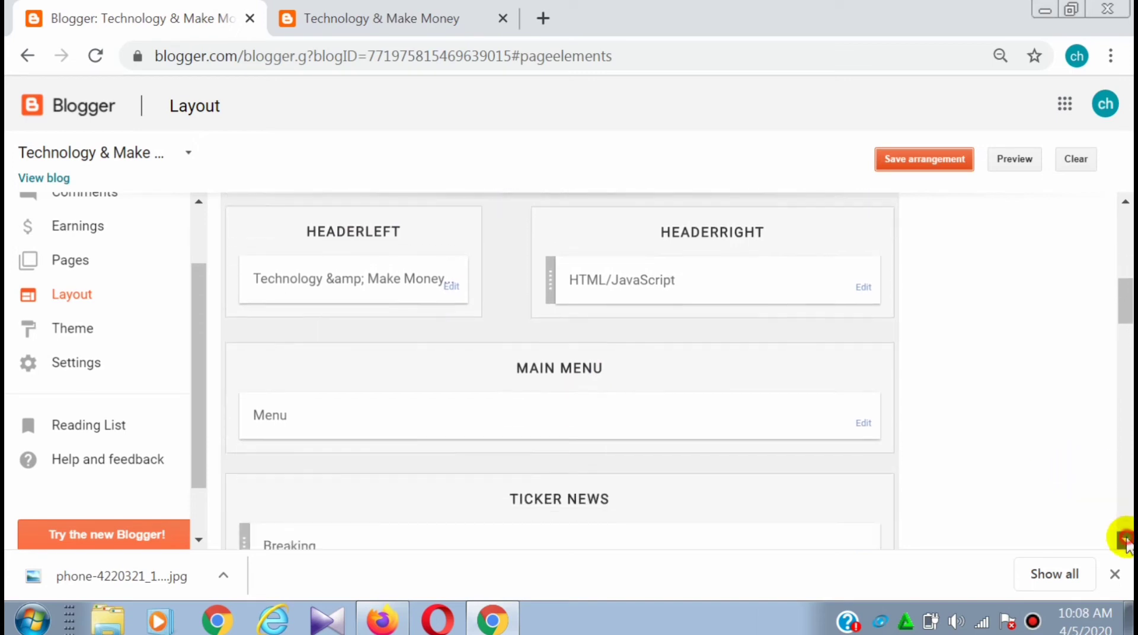
click(865, 290)
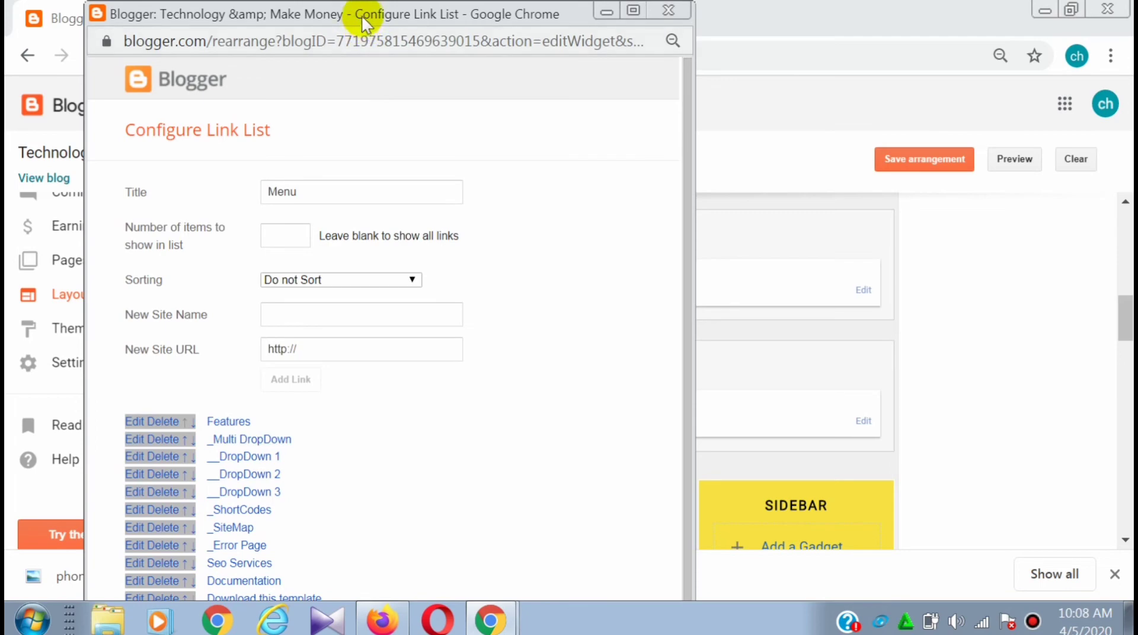
drag(362, 10, 354, 97)
click(378, 16)
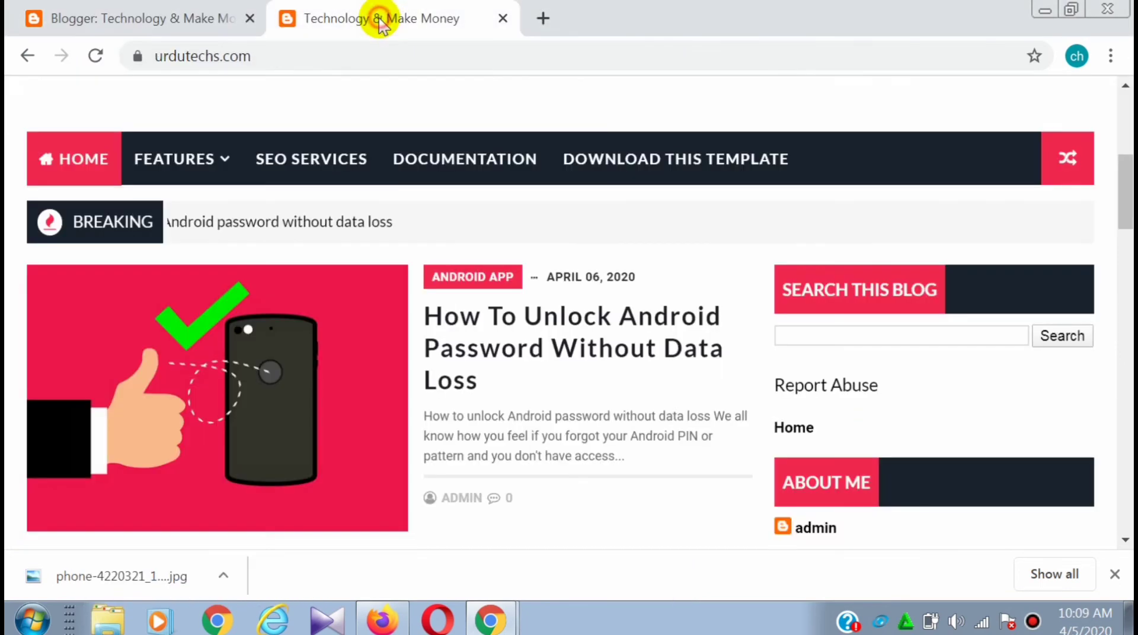
click(214, 172)
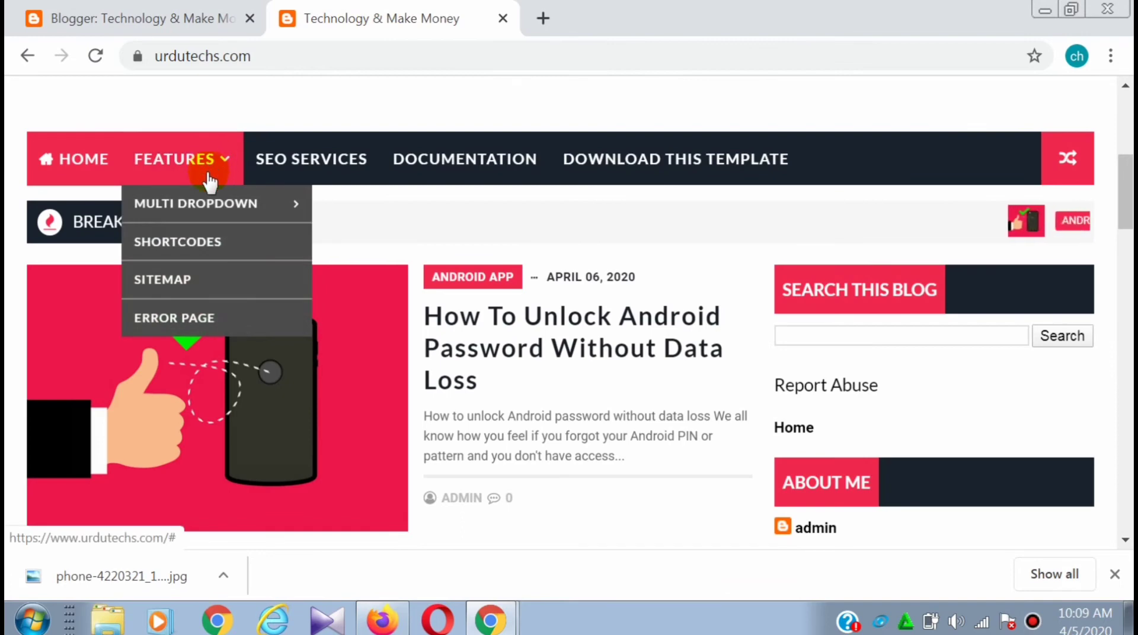
mouse_move(211, 204)
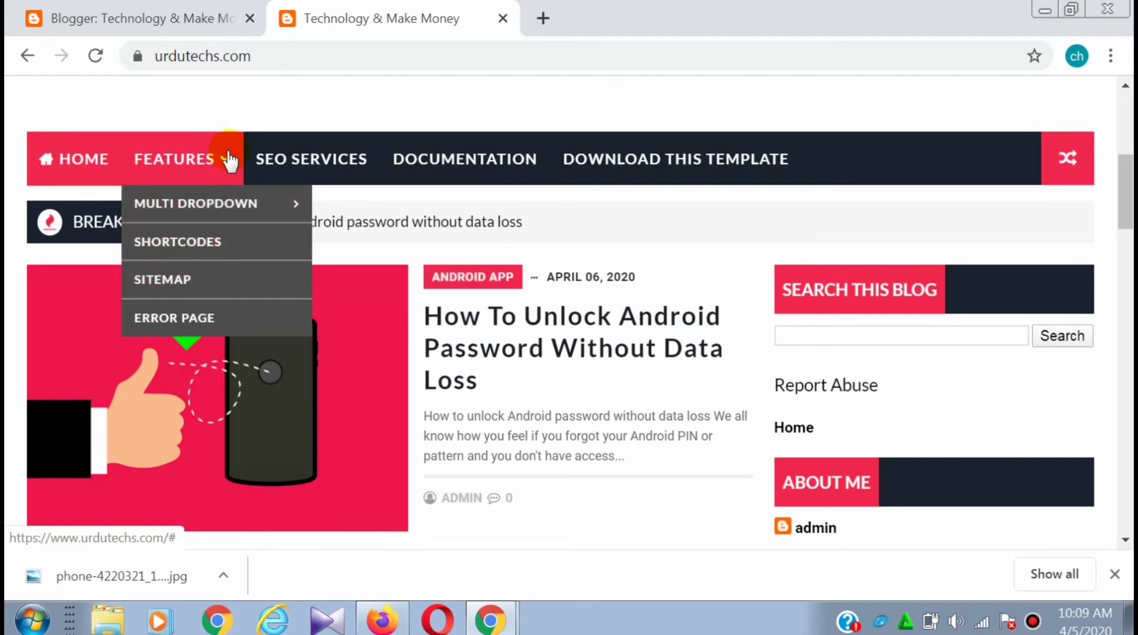
Delete Features, Multi DropDown, DropDown 1 to 3, ShortCodes, SiteMap and Error Page from the Menu gadget's link list in the Main Menu section.
click(204, 19)
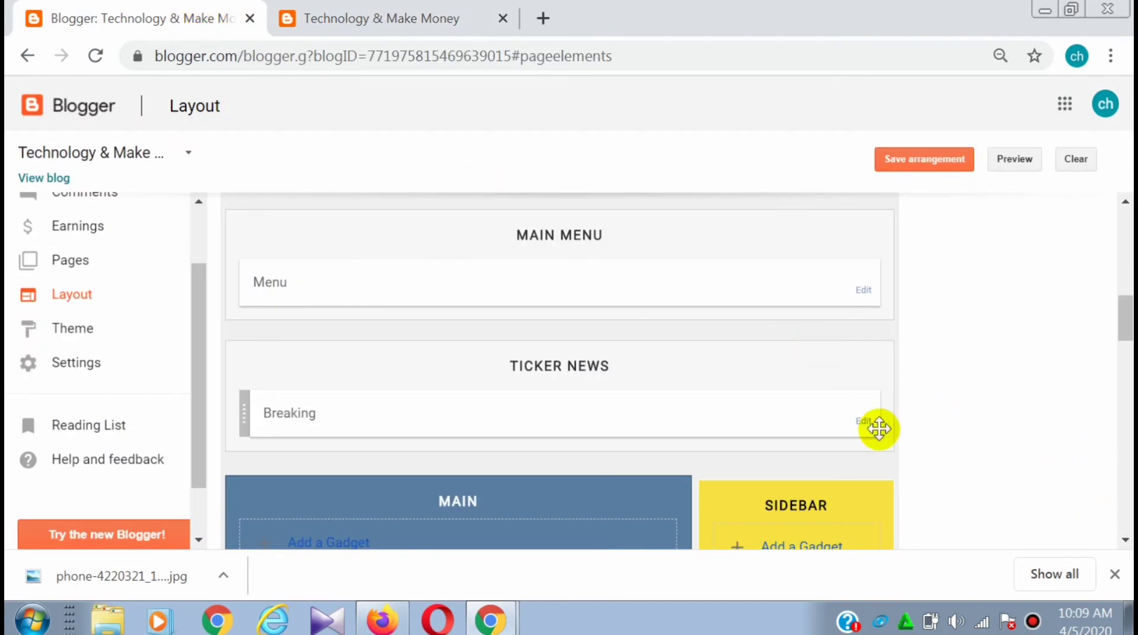
click(862, 295)
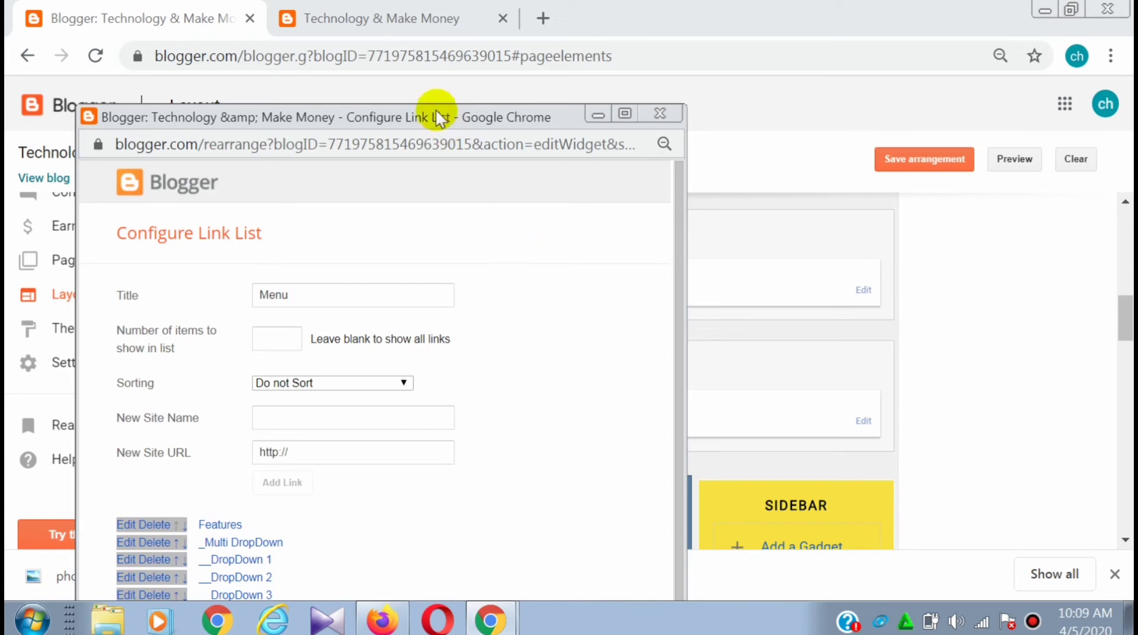
drag(439, 114, 440, 10)
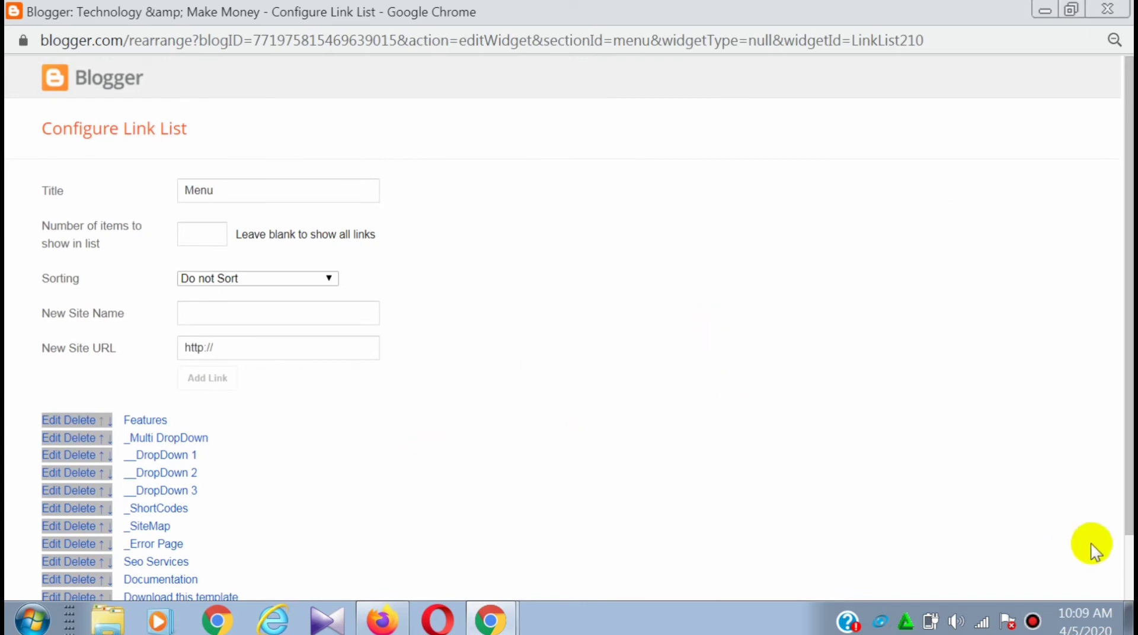
scroll(1124, 561, down, 3)
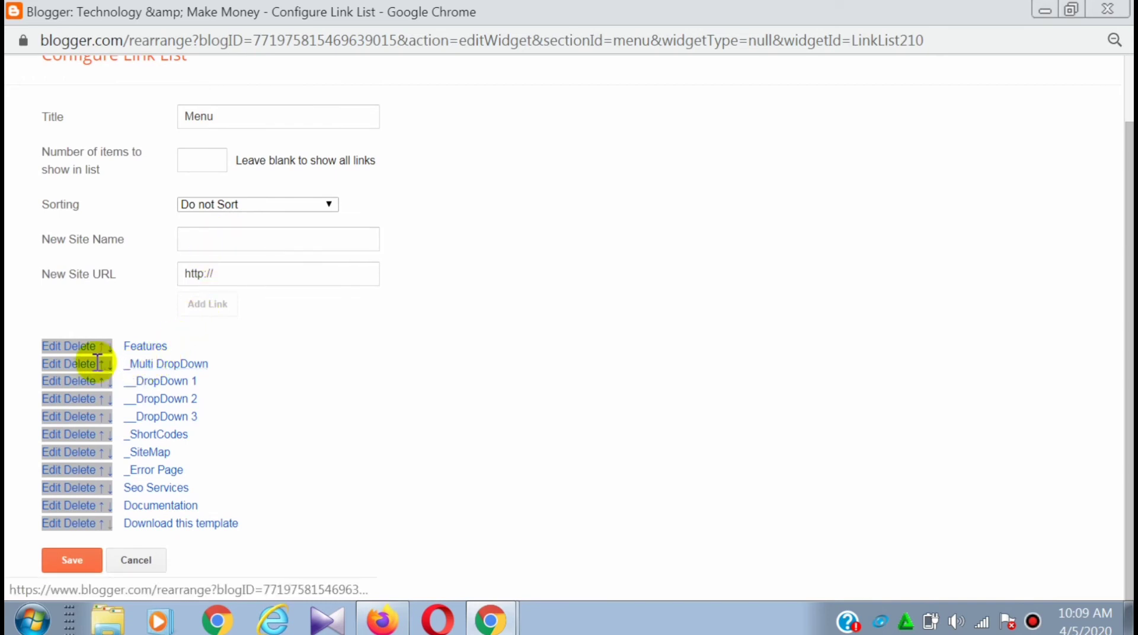
double_click(81, 348)
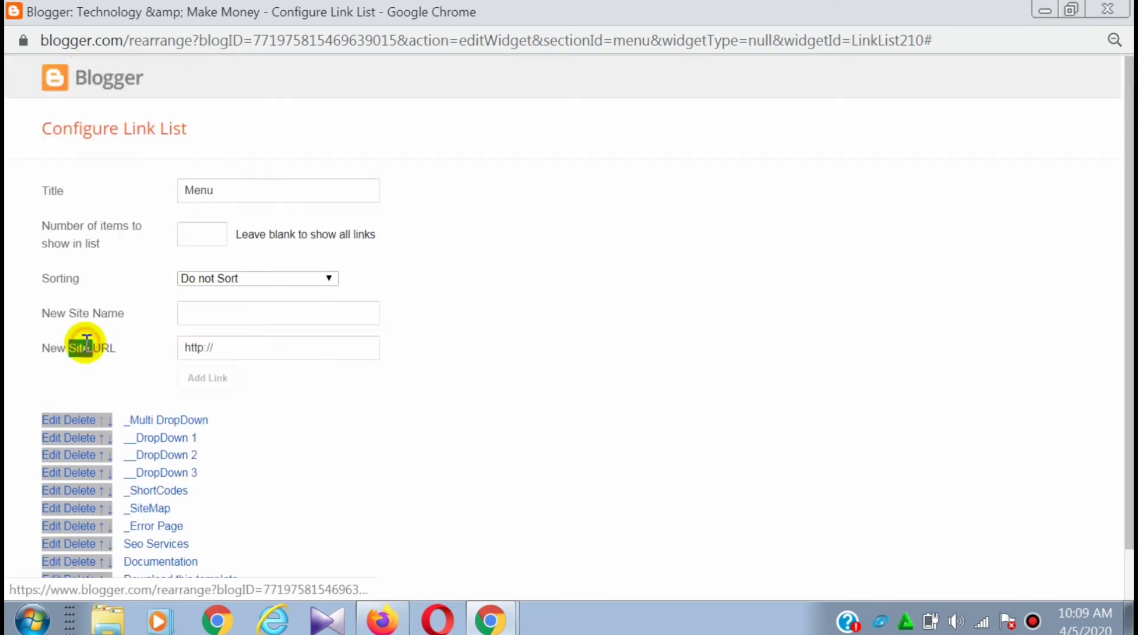
click(77, 421)
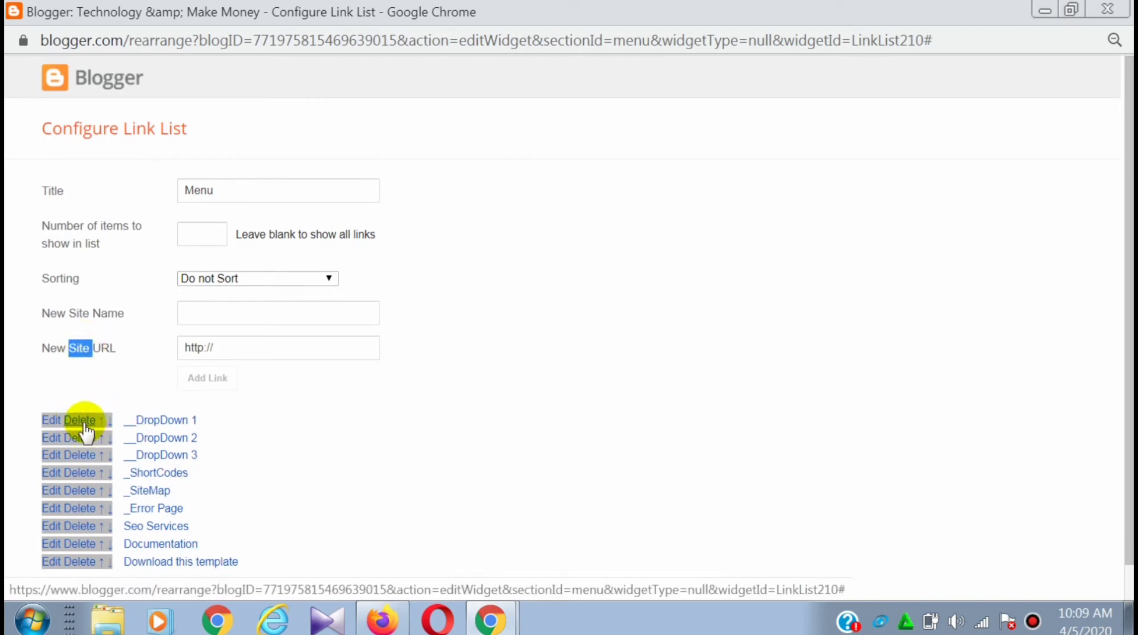
click(85, 425)
click(85, 424)
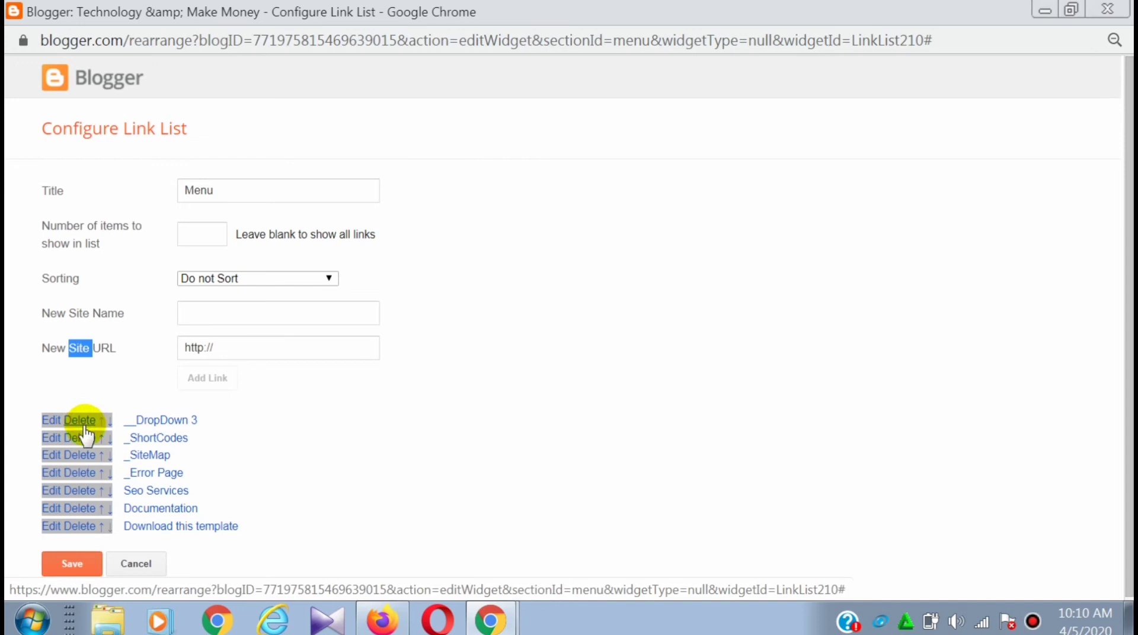
click(85, 424)
click(84, 424)
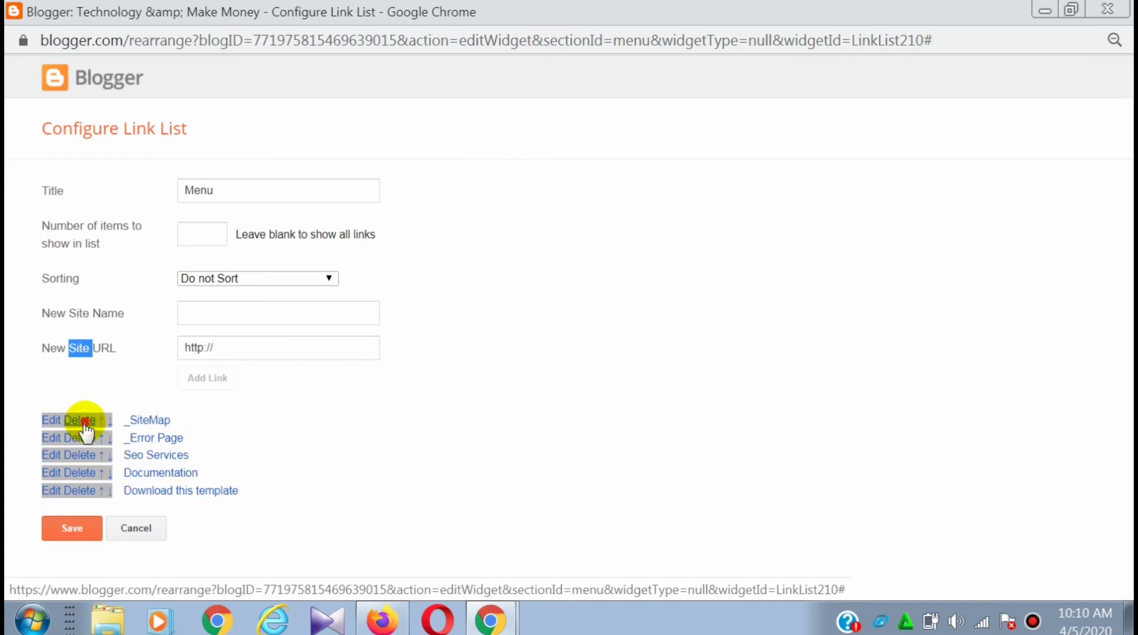
click(85, 424)
click(85, 424)
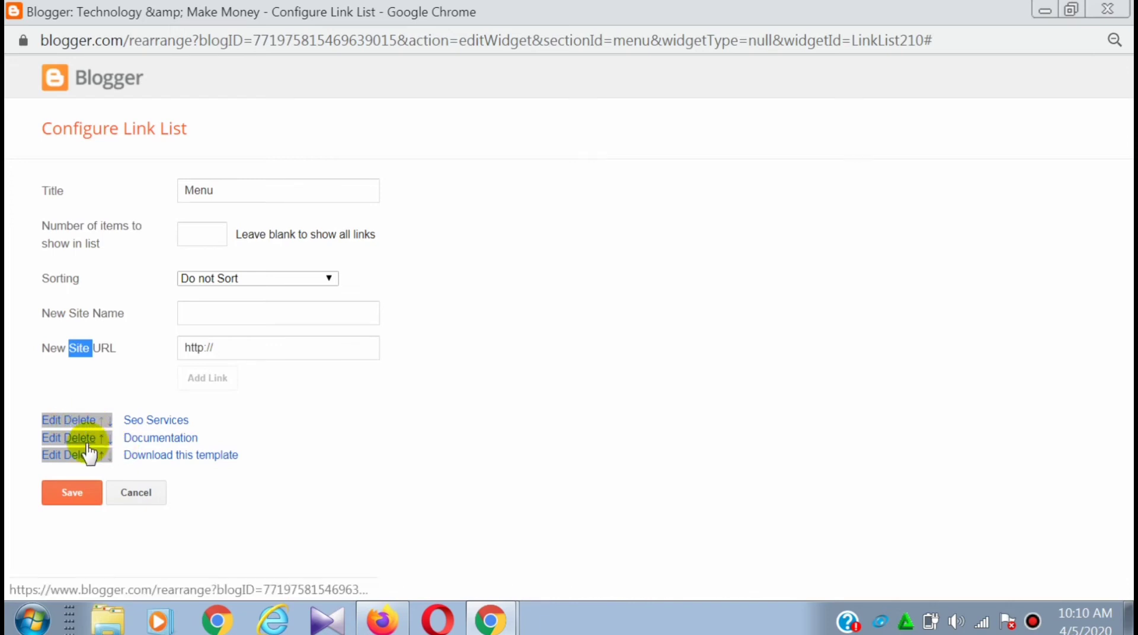
Rename the Seo Services link to Android App and the Documentation link to Tips & Tricks, saving each entry.
click(54, 421)
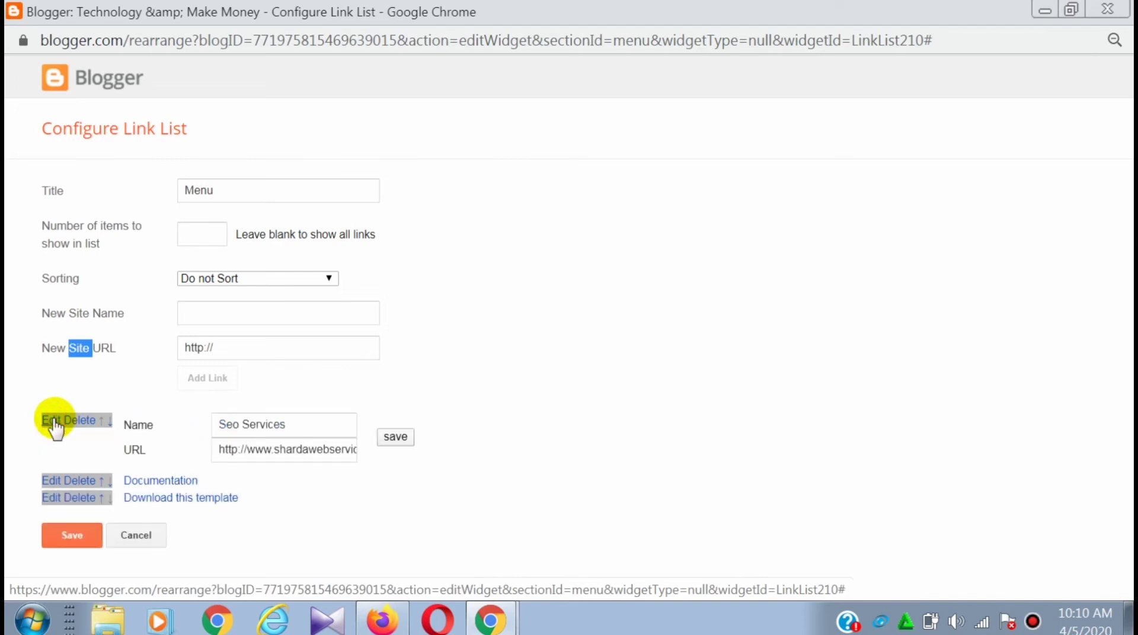
click(289, 429)
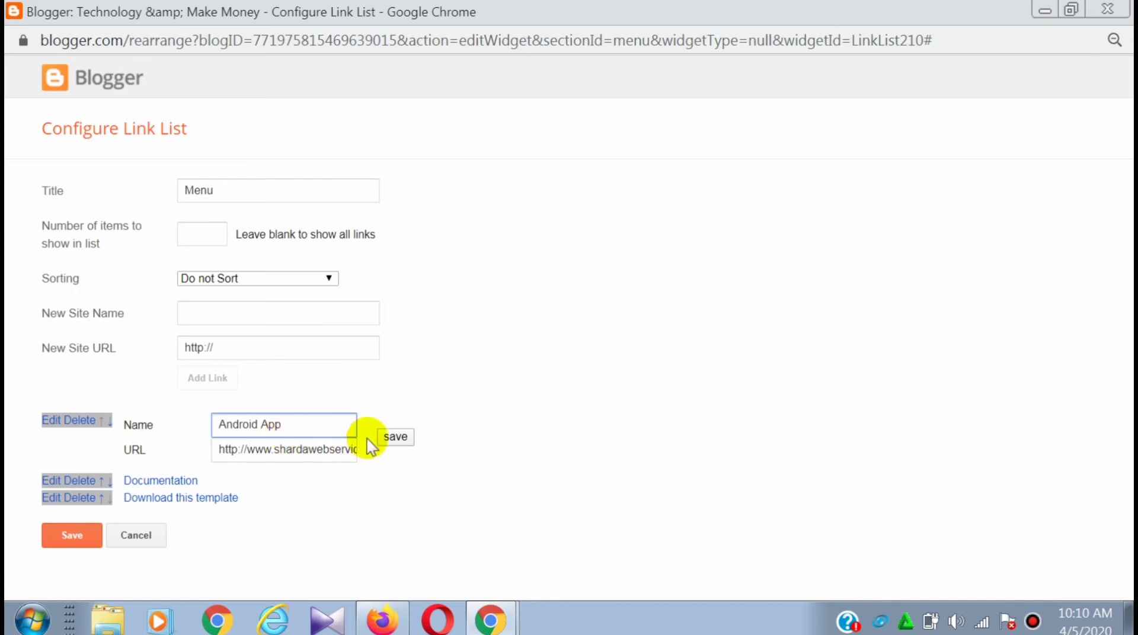
click(388, 437)
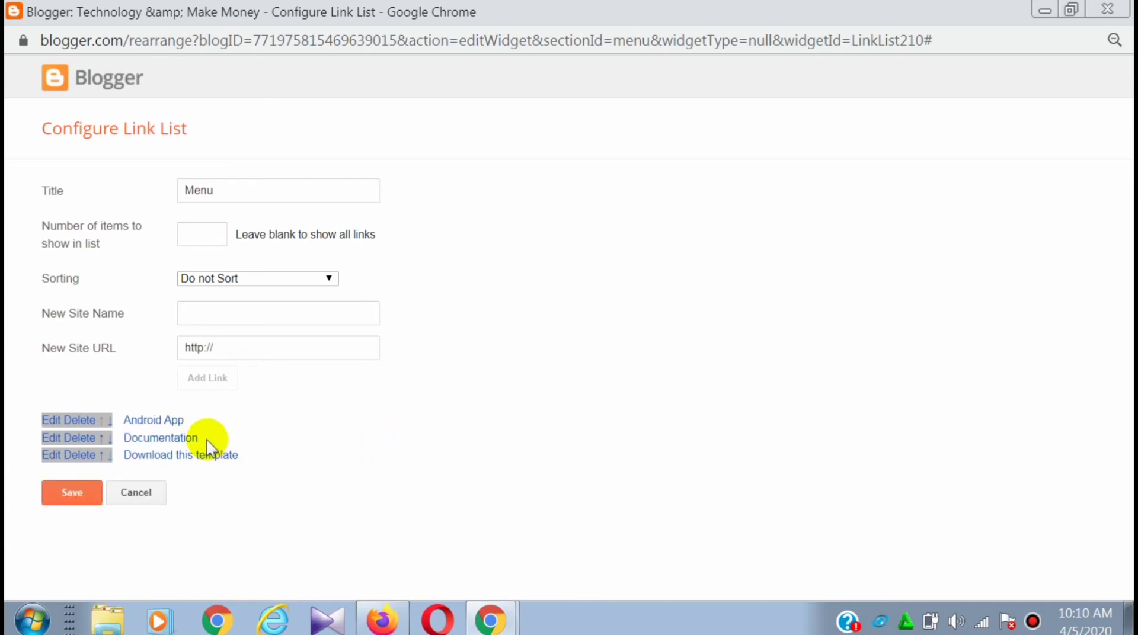
click(52, 439)
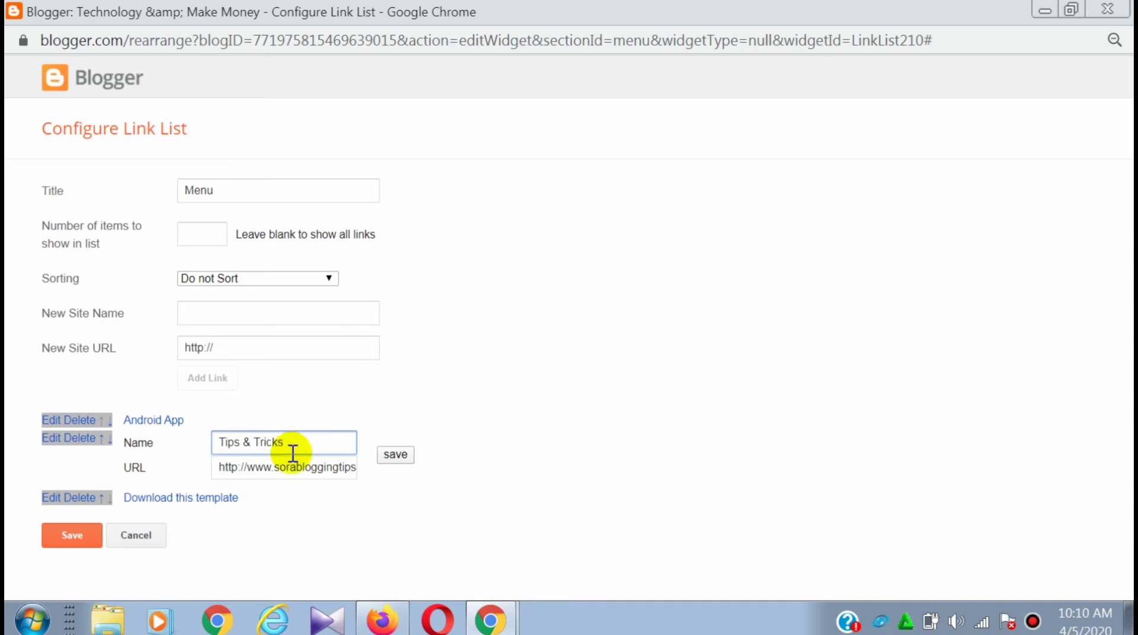
click(394, 454)
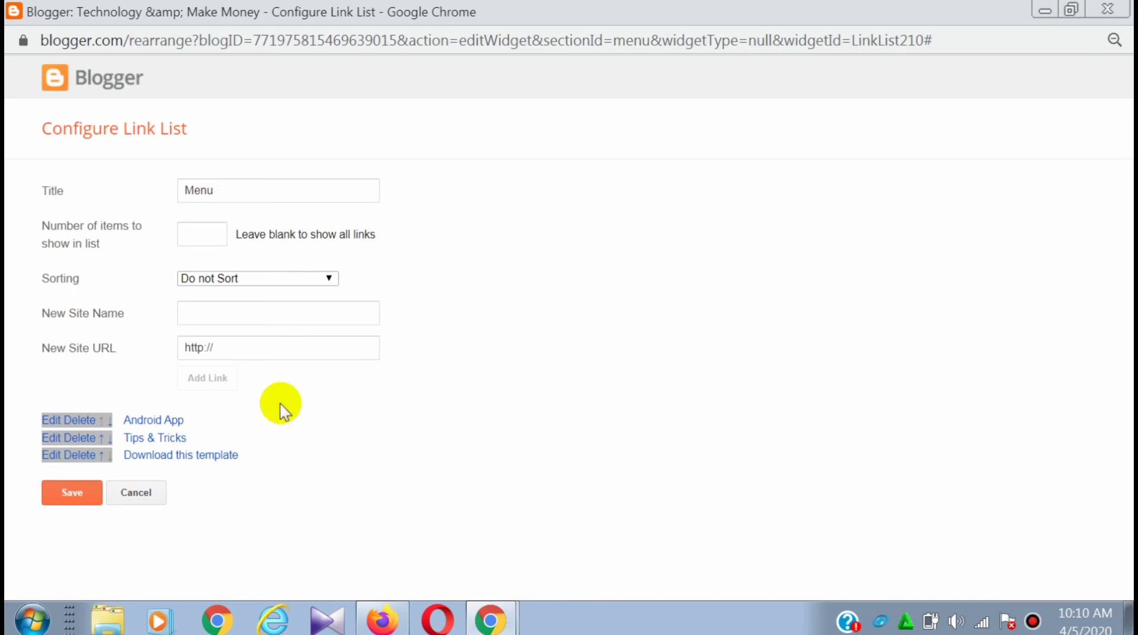
Clear the URL of the Tips & Tricks link and save the entry.
click(47, 438)
click(283, 469)
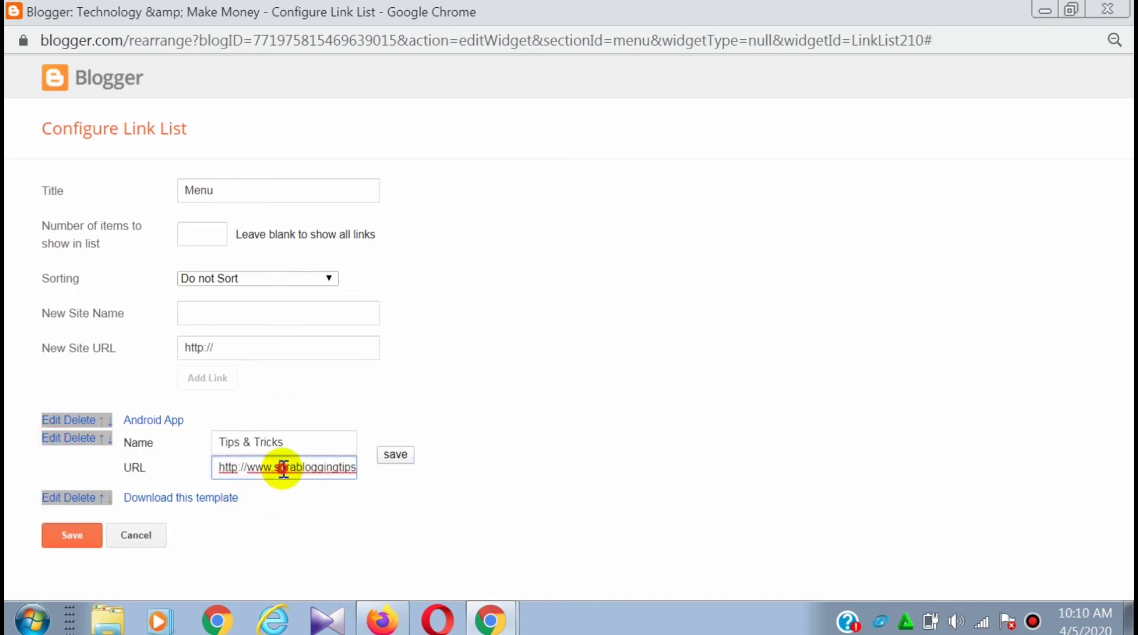
key(ctrl+a)
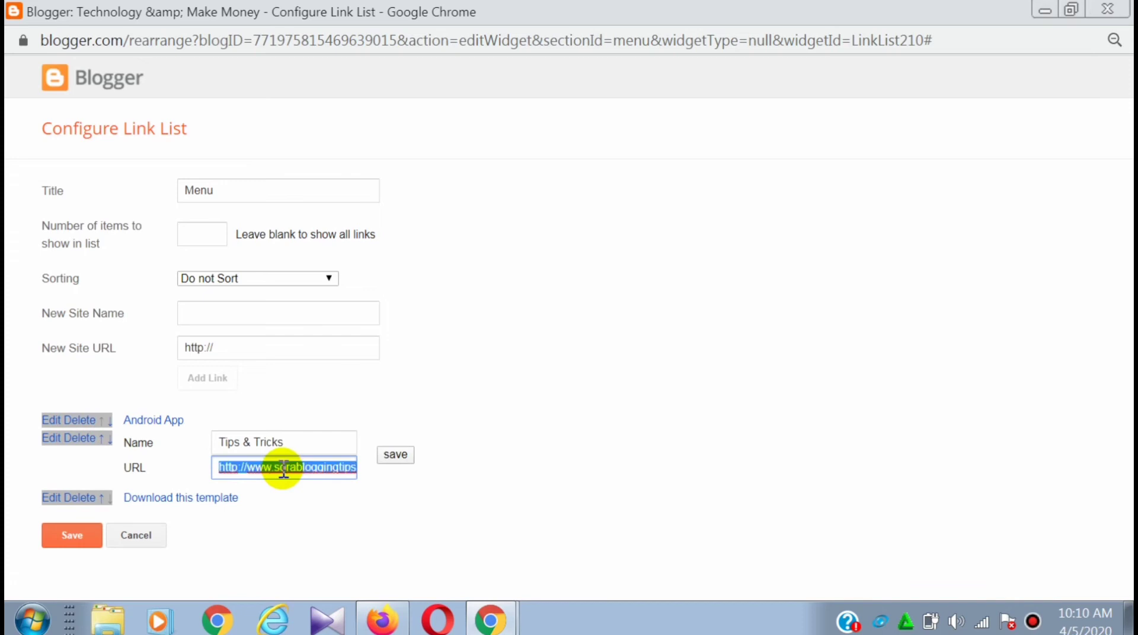
key(BackSpace)
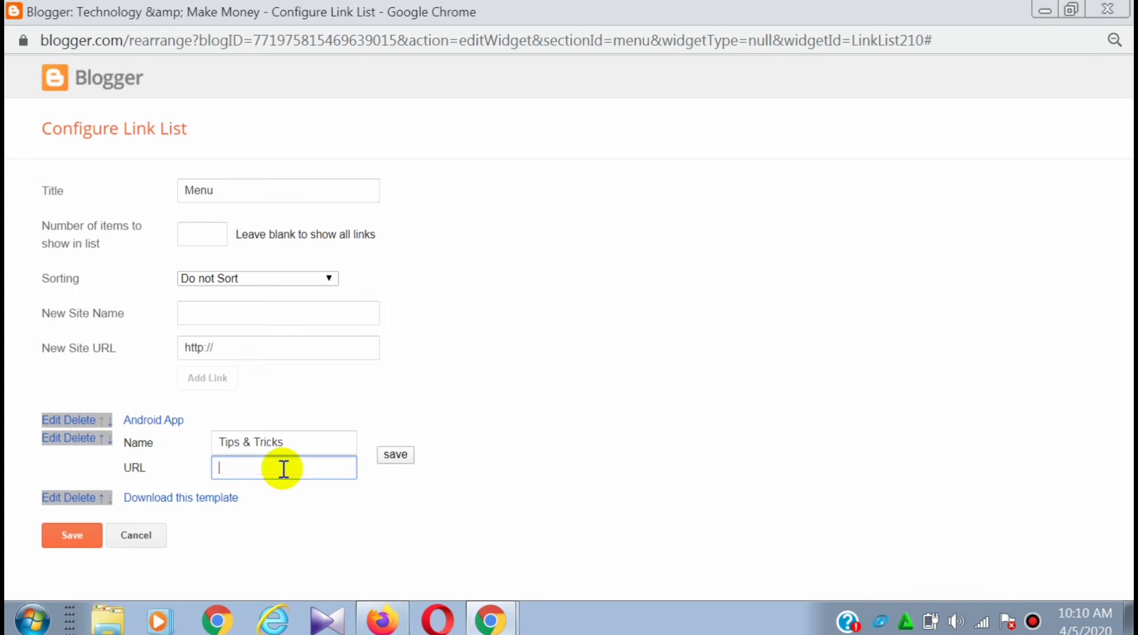
click(393, 456)
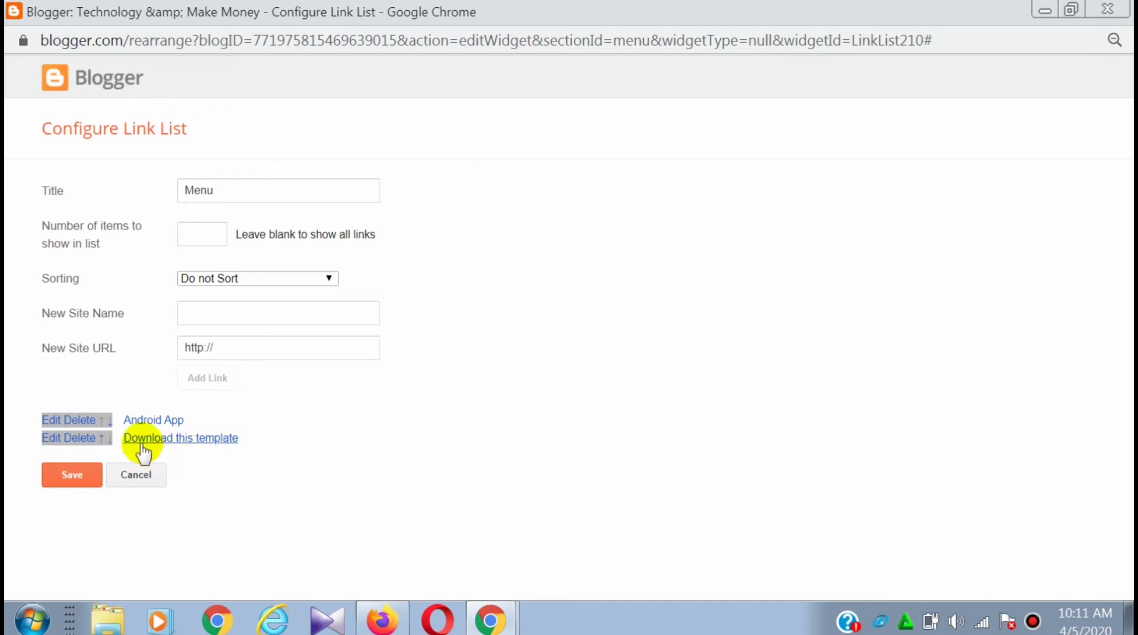
Rename the Download this template link to Make Money and save the entry.
click(52, 442)
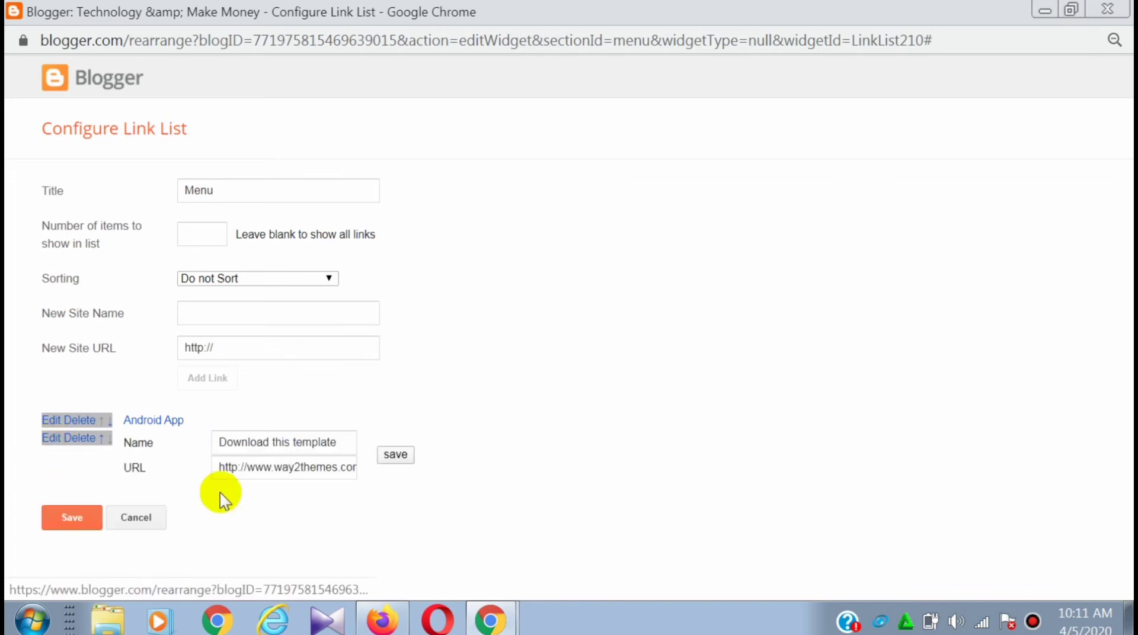
click(338, 445)
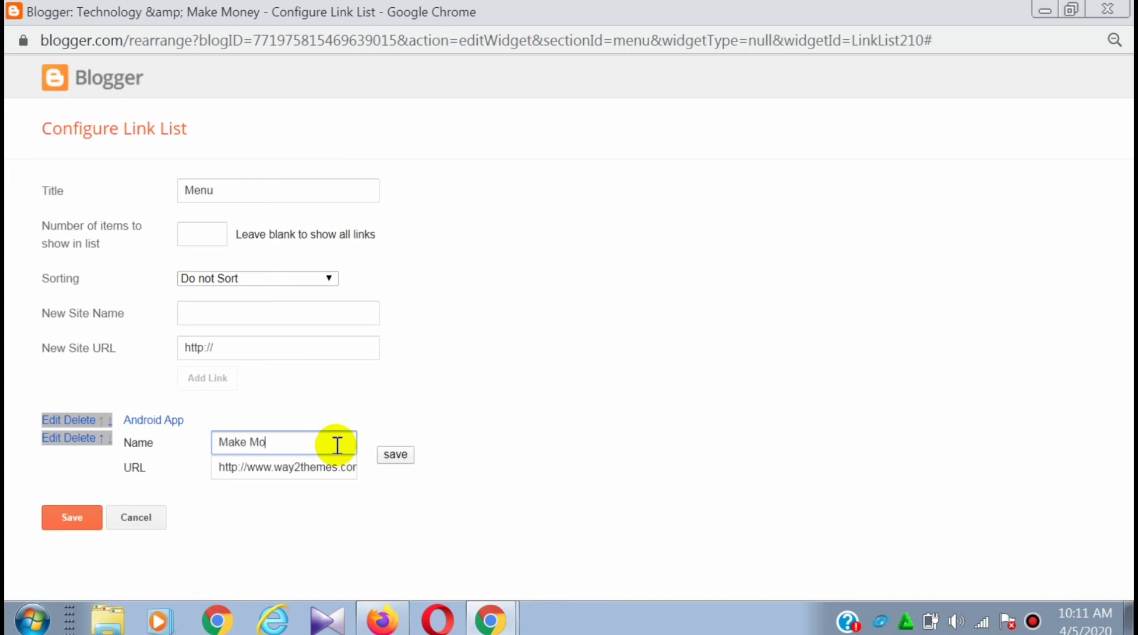
click(393, 455)
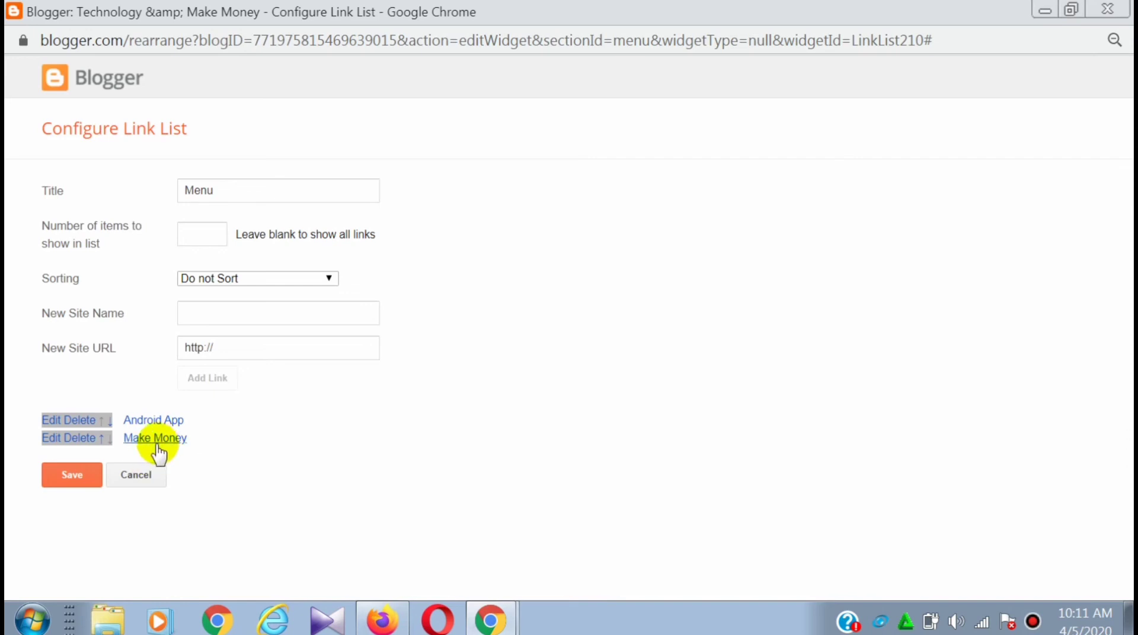
click(241, 355)
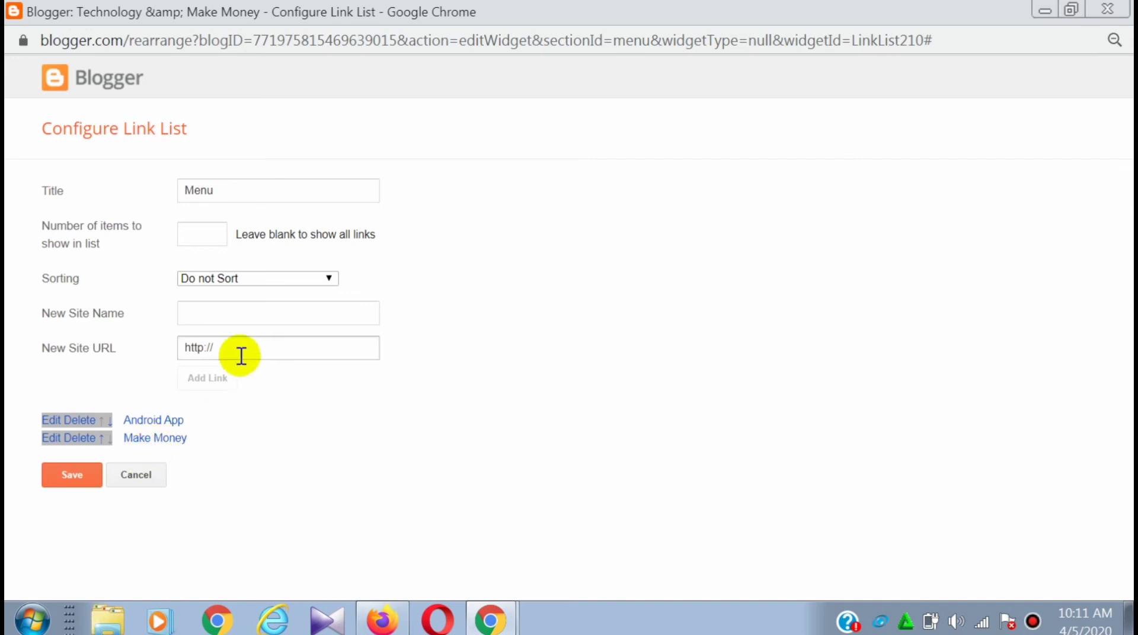
click(226, 315)
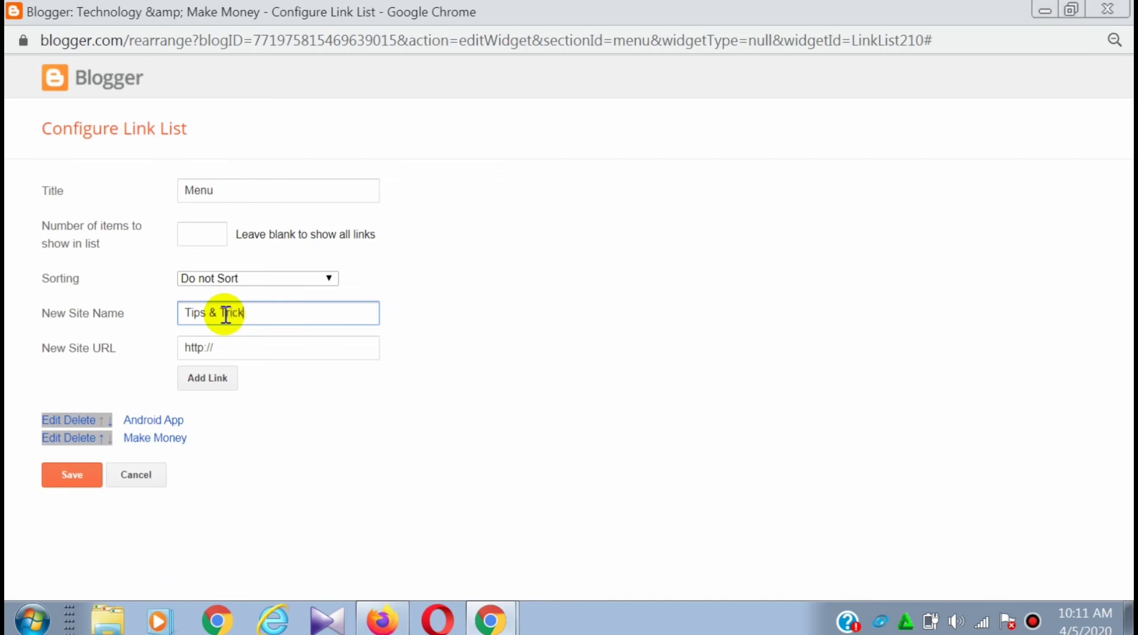
click(217, 379)
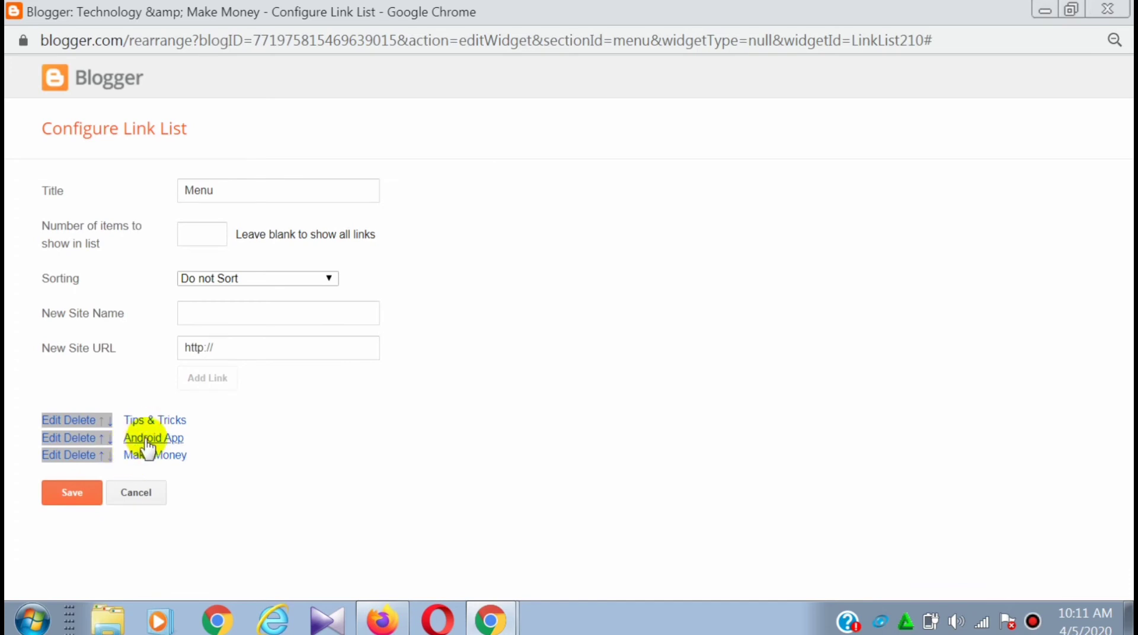
click(102, 438)
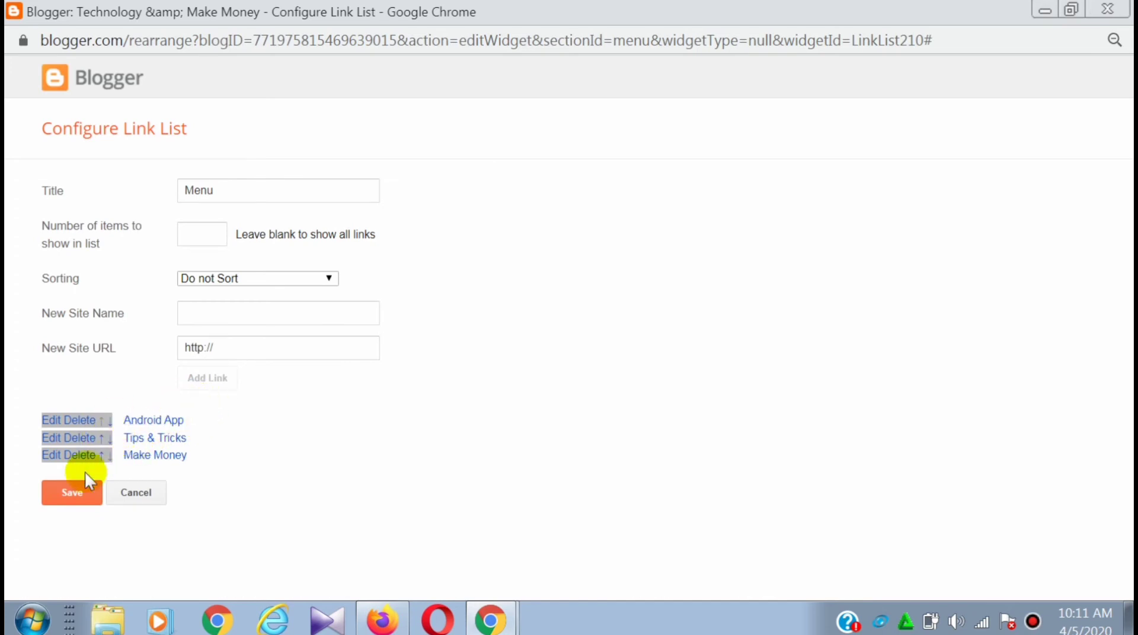
Save the Menu gadget and the layout arrangement, and reload the live blog to check its main menu.
click(70, 496)
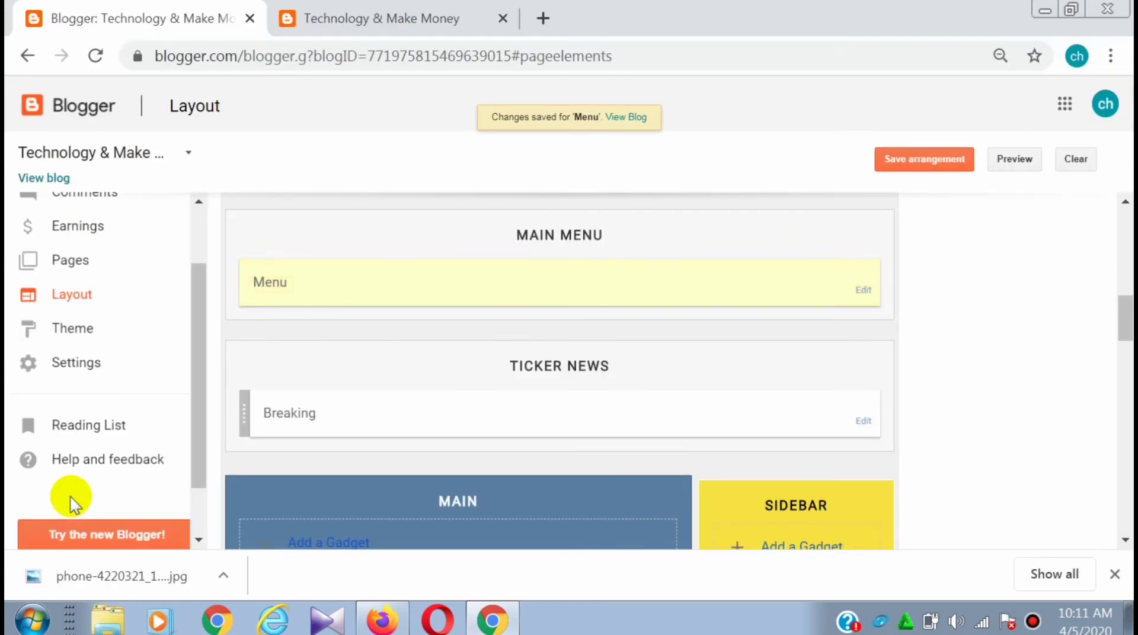
click(909, 164)
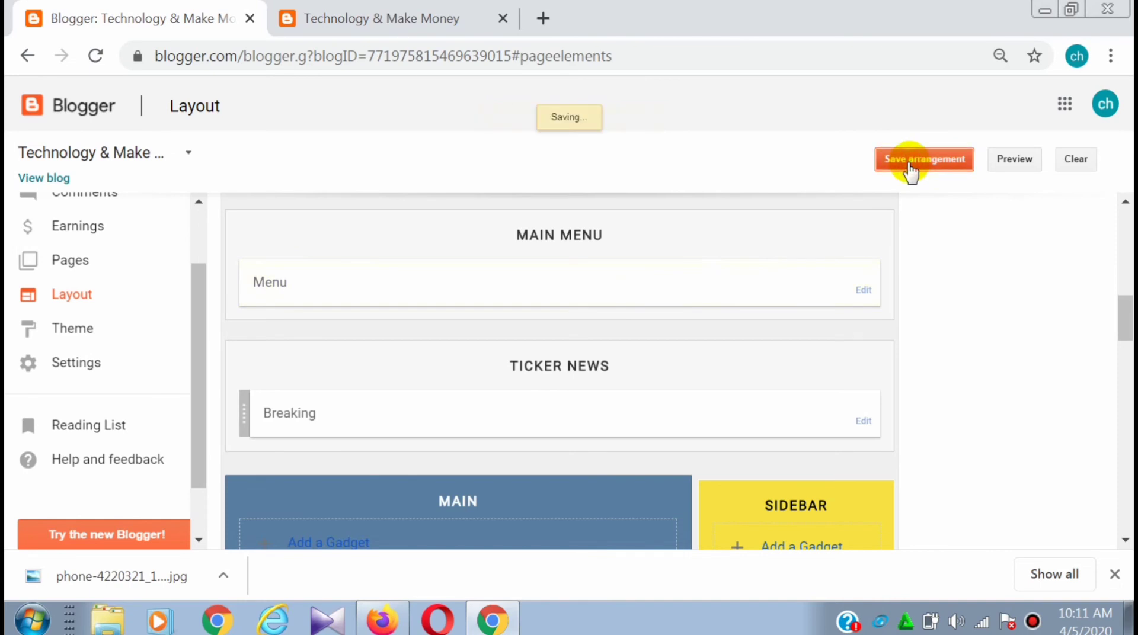
click(414, 24)
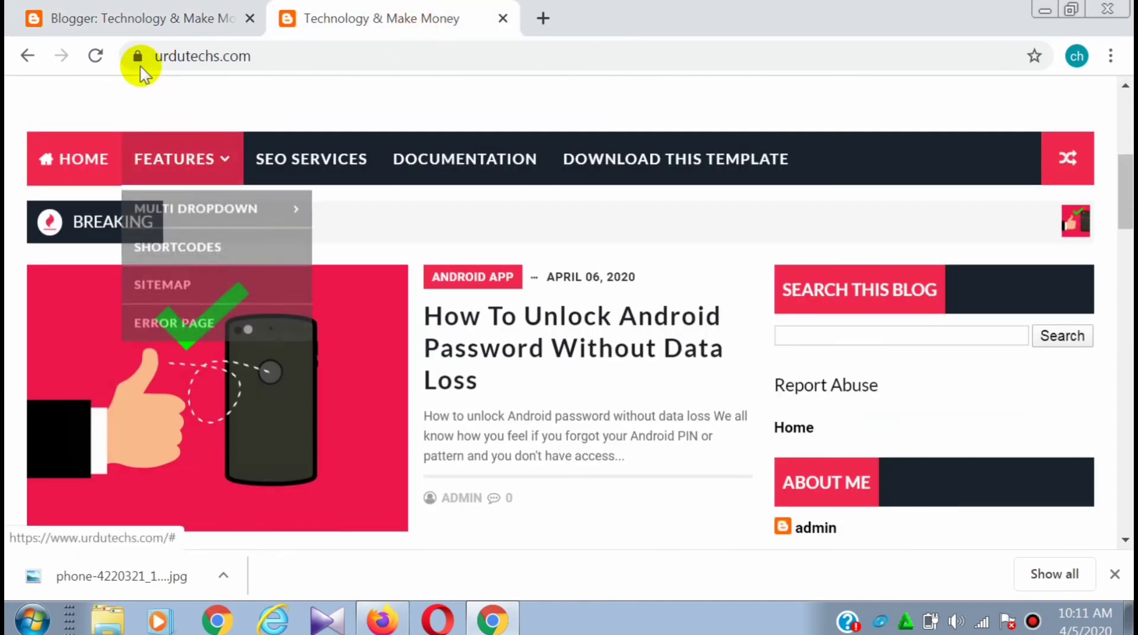
click(95, 58)
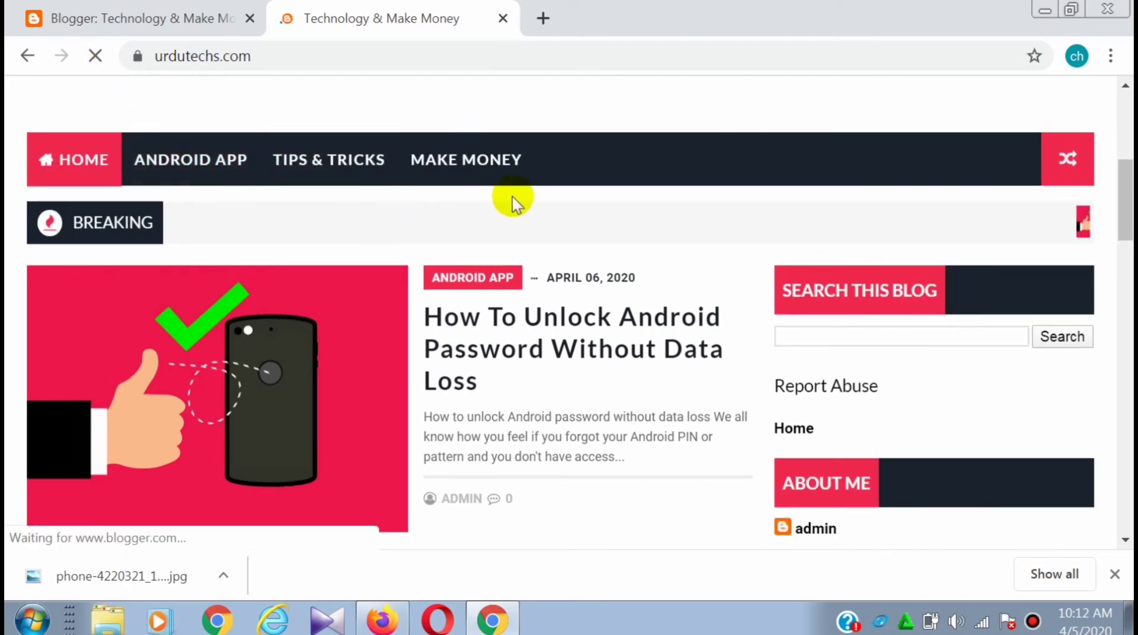
Test the Tips & Tricks and Android App links in the live blog's main menu, and close the external page.
click(358, 172)
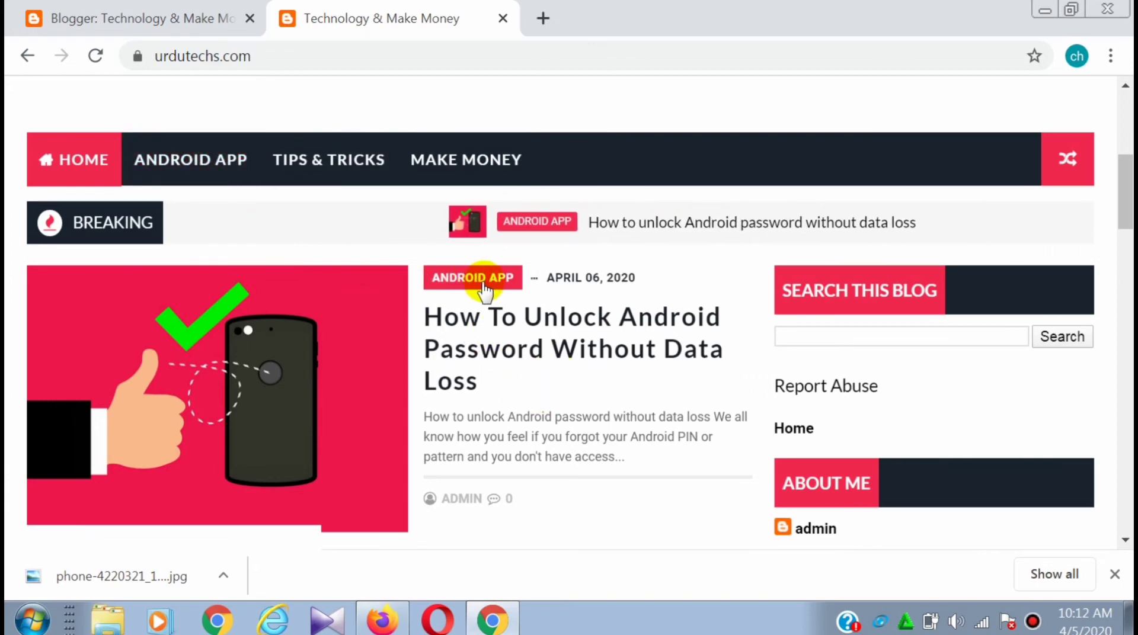
click(187, 165)
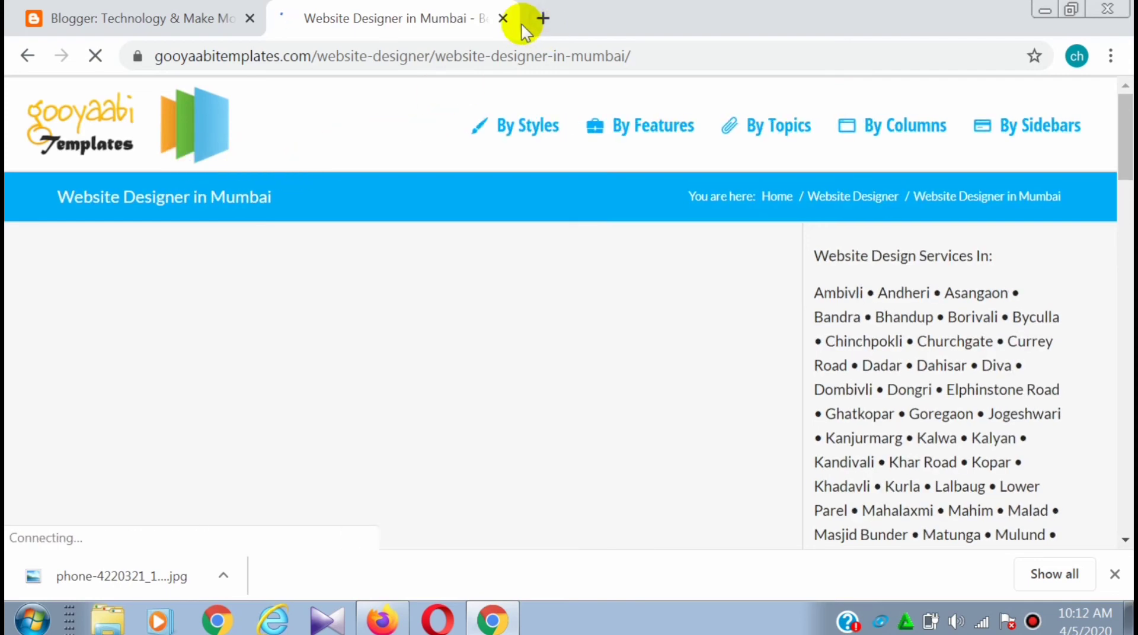
click(502, 19)
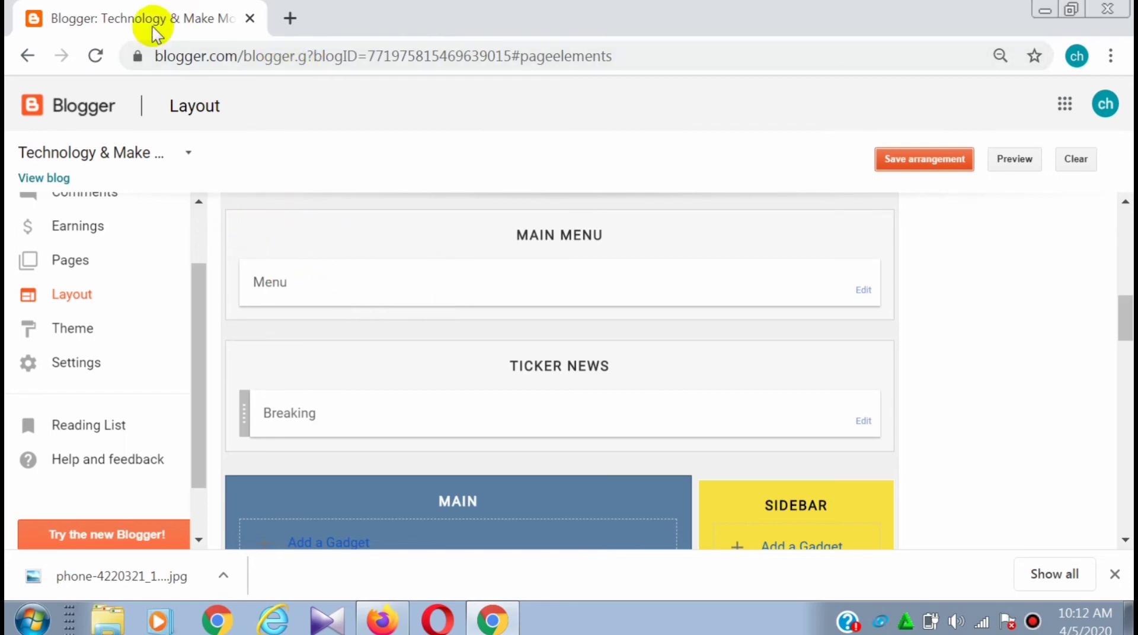
Reopen the live blog, go to the post's Android App label page, and copy that page's address.
click(51, 180)
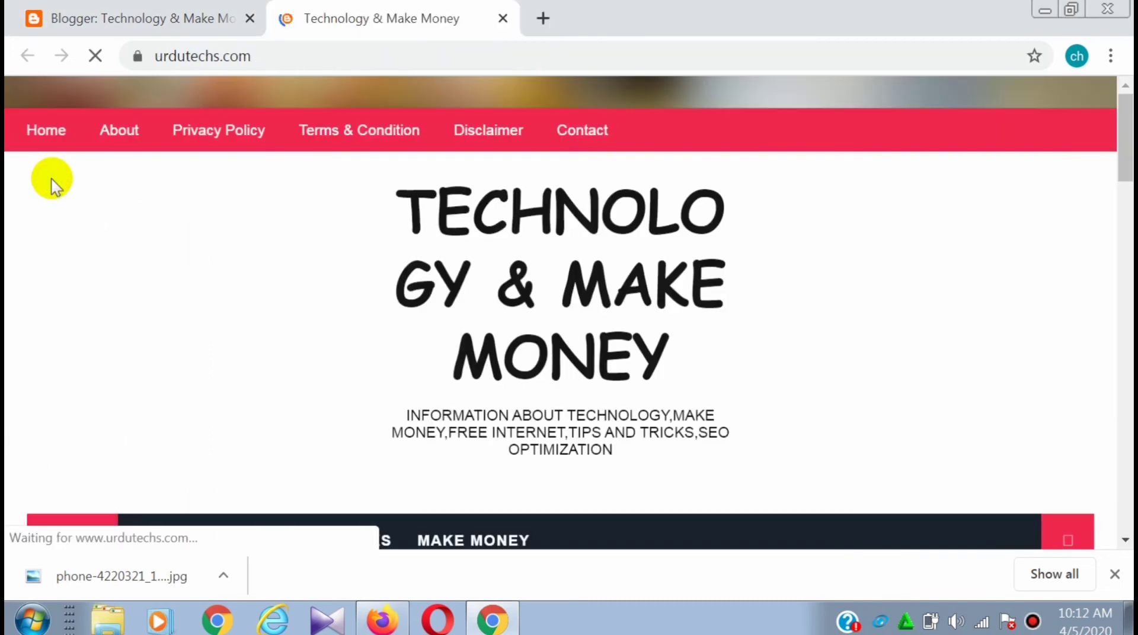
click(1125, 540)
drag(1125, 540, 1125, 540)
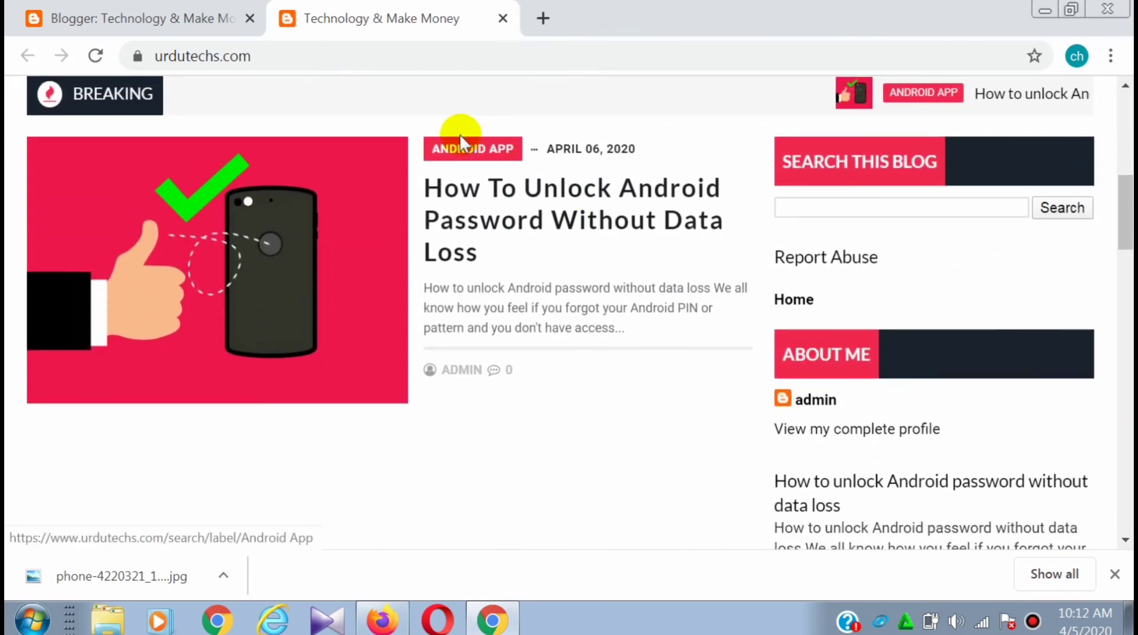
click(467, 153)
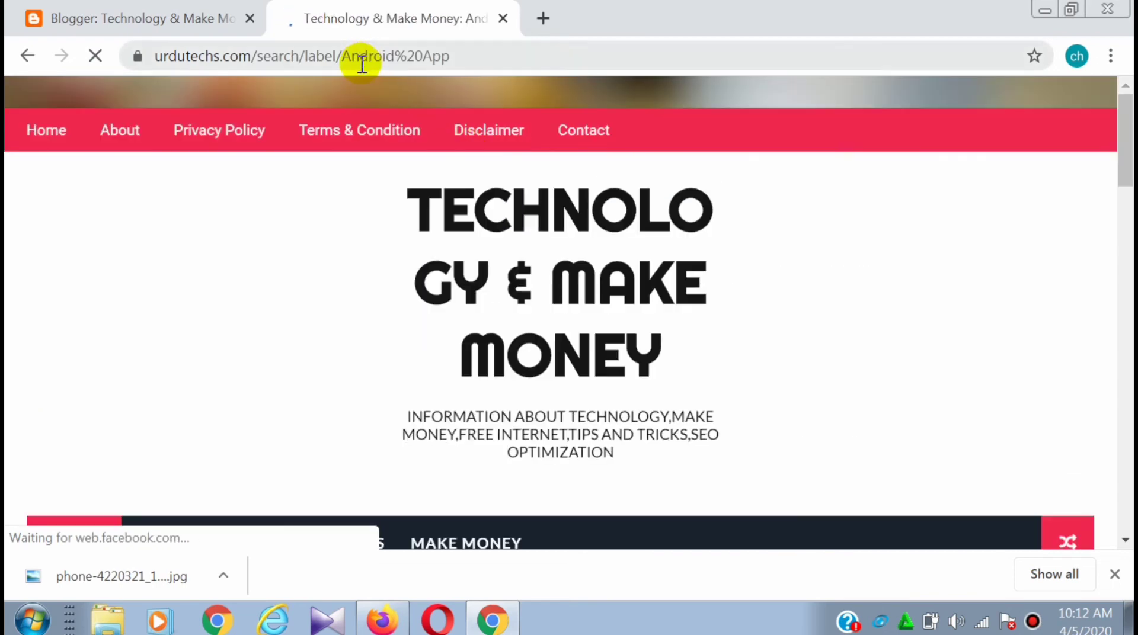
click(360, 57)
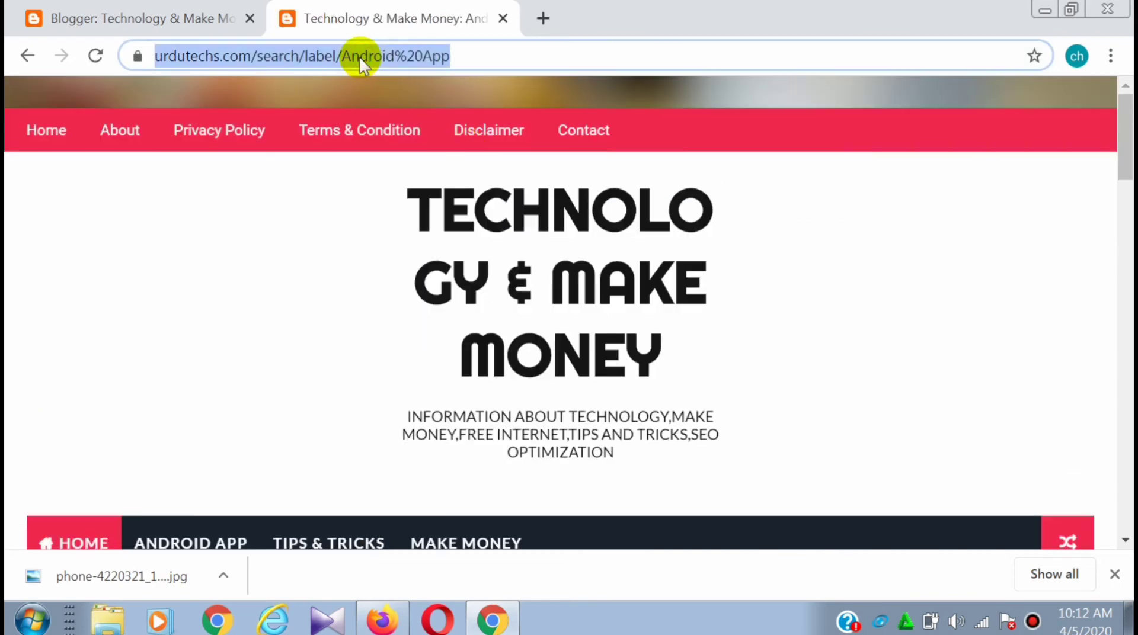
Set the Menu gadget's Android App link to the copied urdutechs.com/search/label/Android%20App address, and save the link, gadget and arrangement.
click(211, 19)
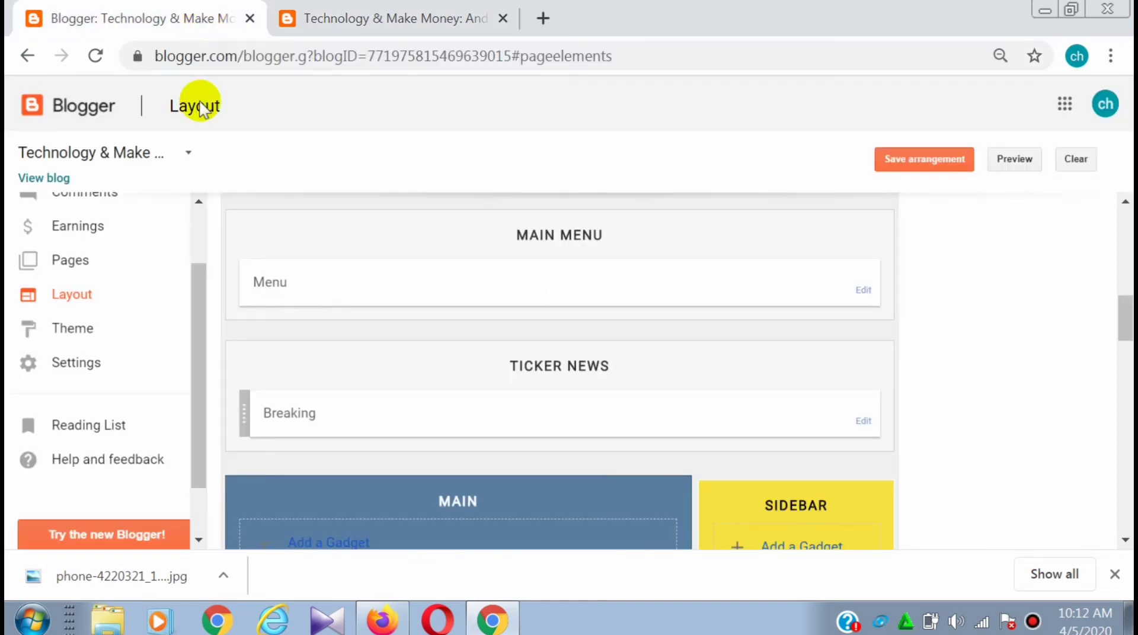
click(852, 306)
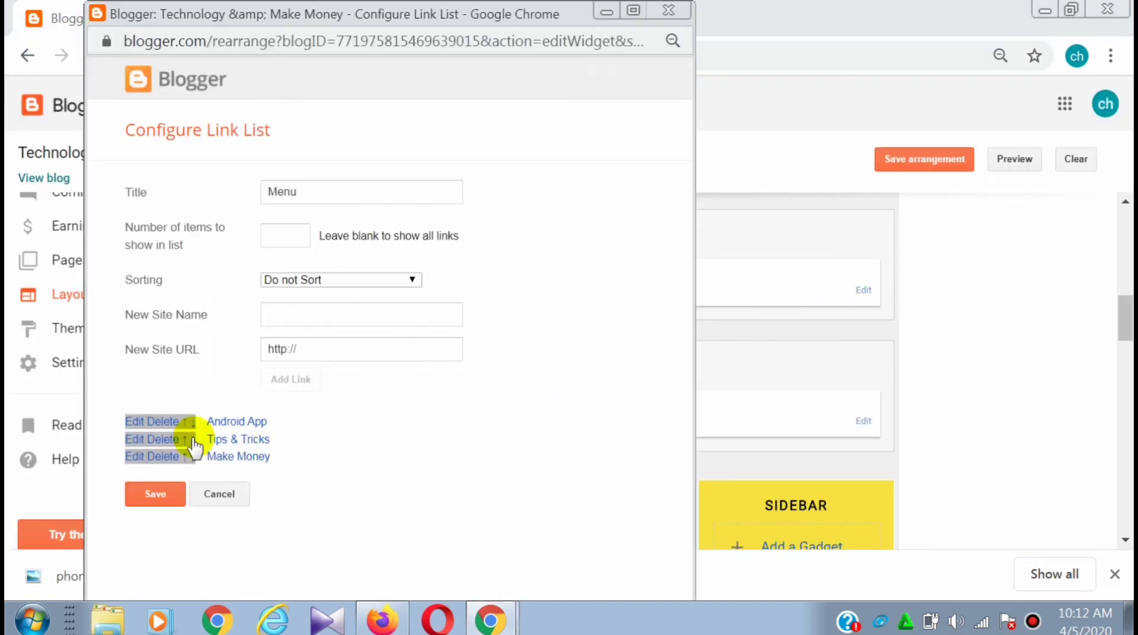
click(136, 422)
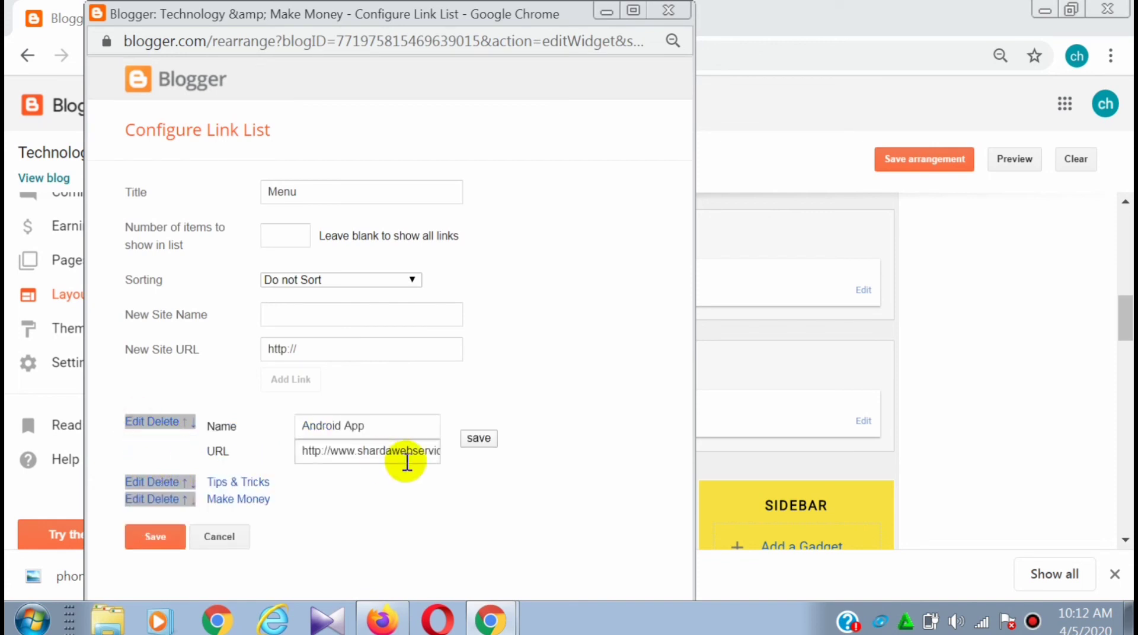
click(405, 454)
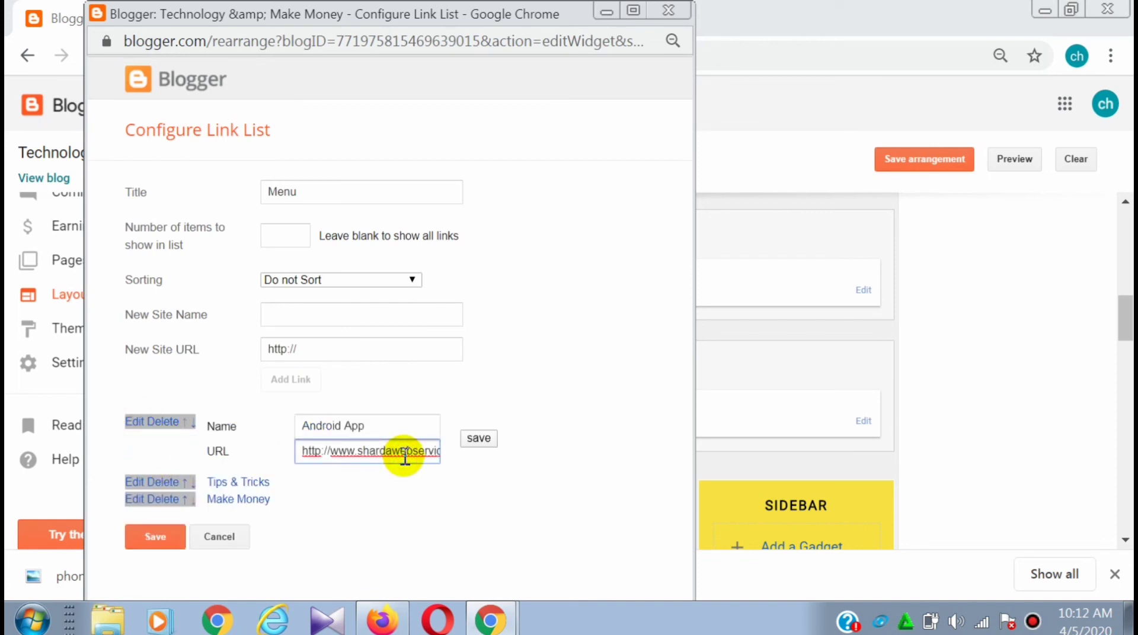
key(ctrl+a)
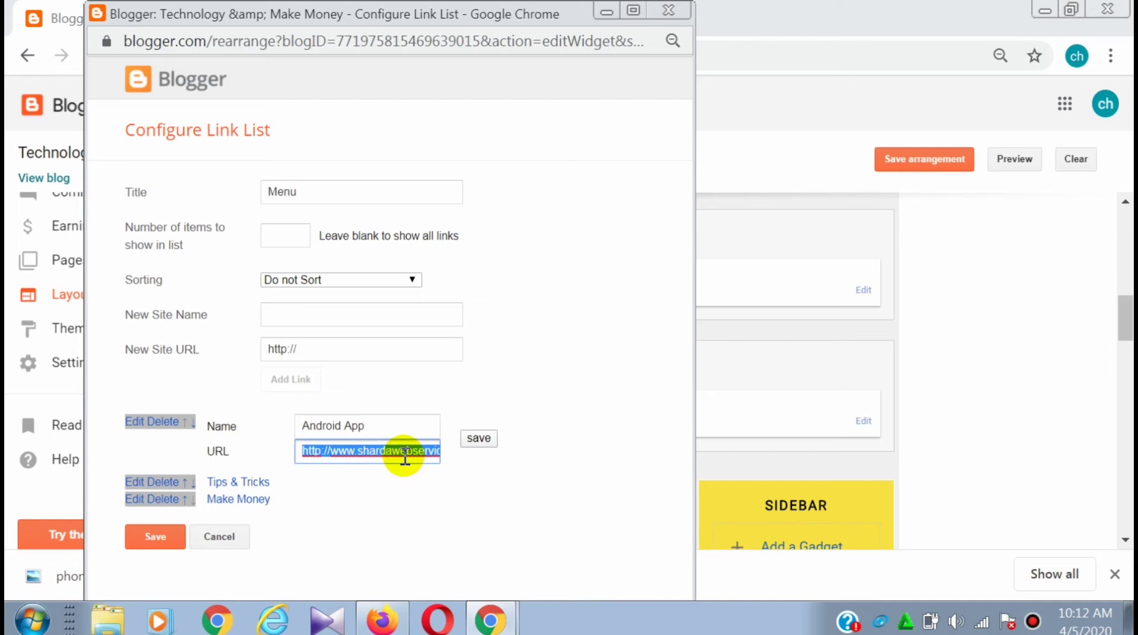
key(BackSpace)
key(ctrl+v)
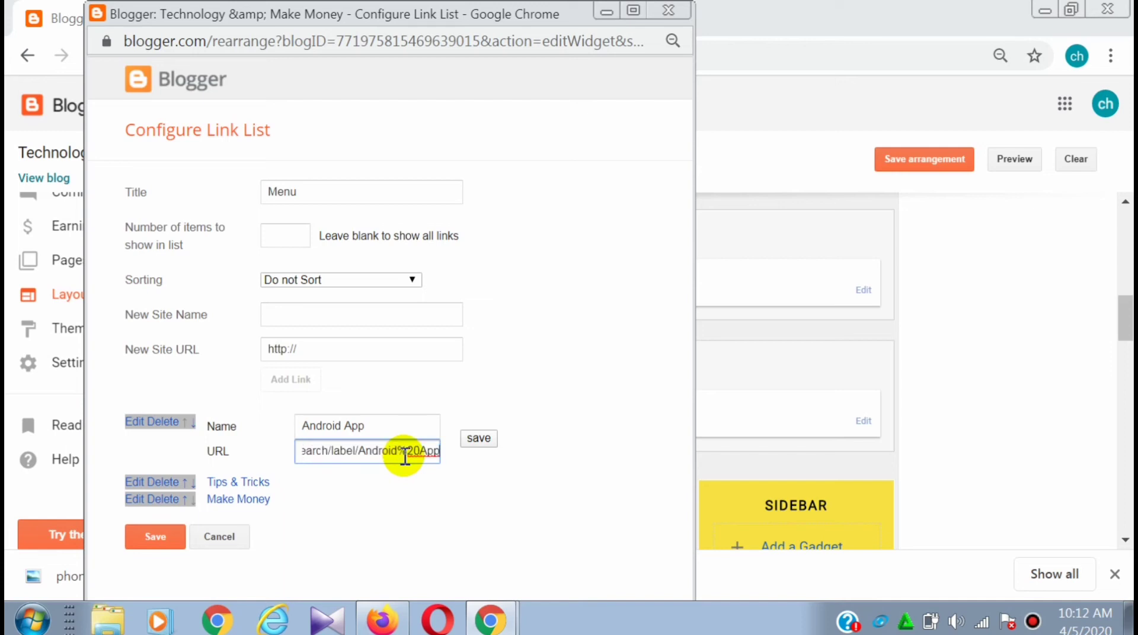
click(474, 438)
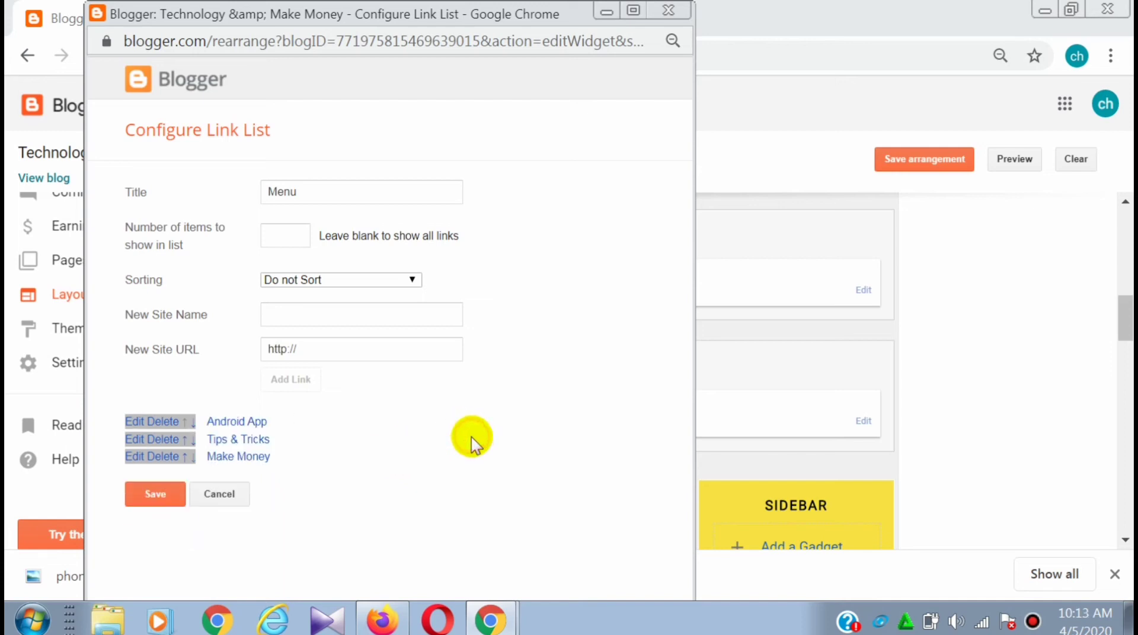
click(159, 494)
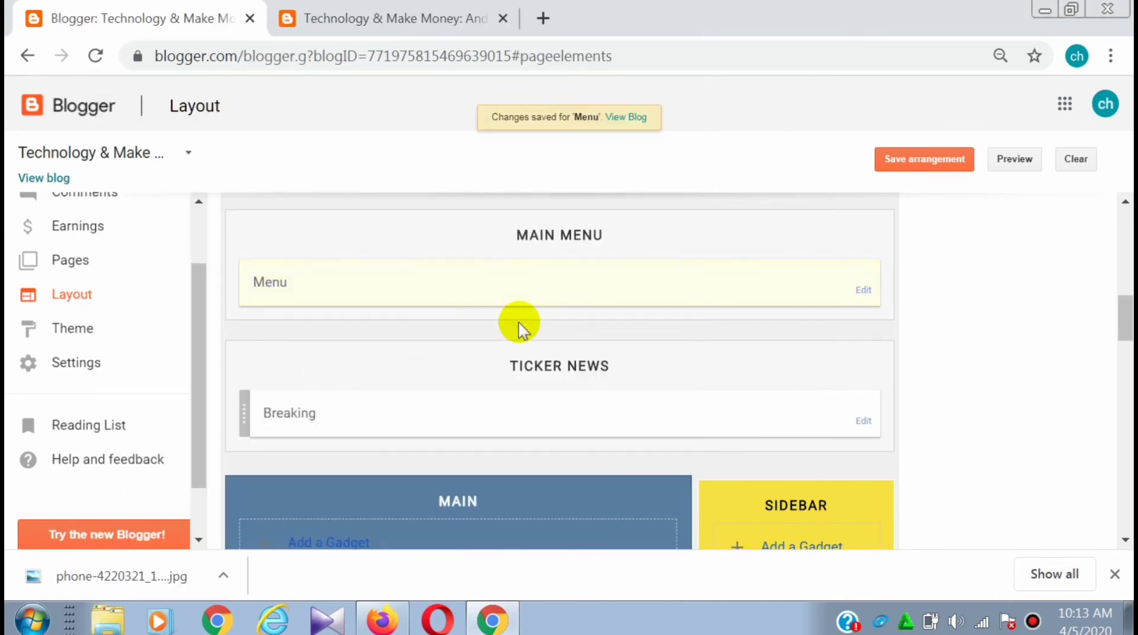
click(943, 159)
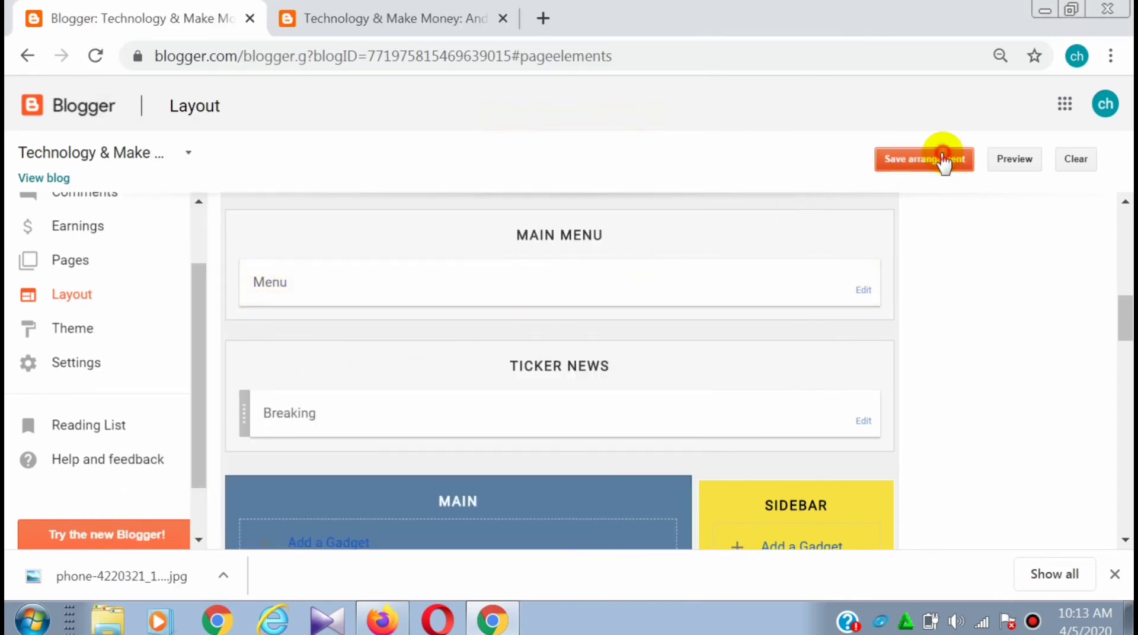
Reload the live Android App label page and test the Android App link in its main menu.
click(391, 24)
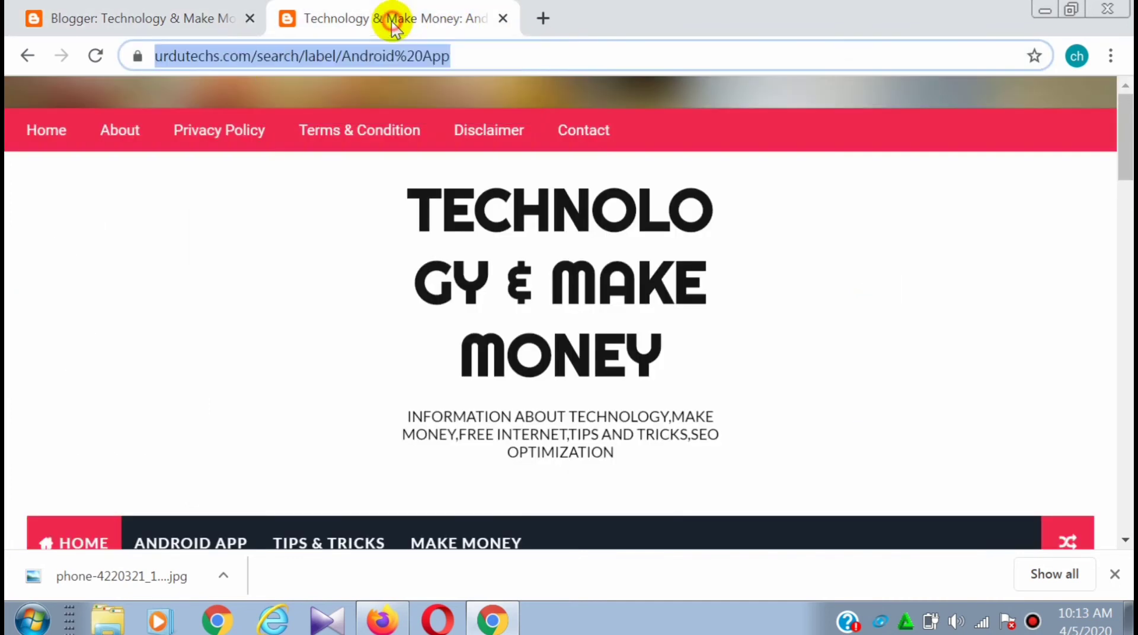
click(95, 65)
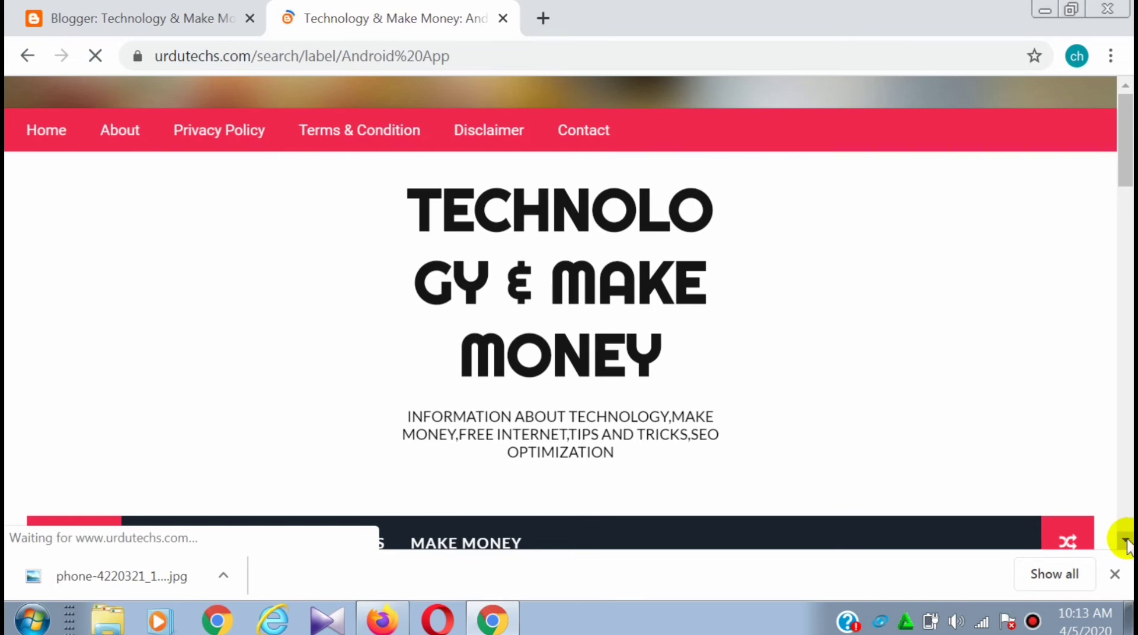
click(1125, 540)
click(1125, 540)
click(1125, 540)
click(1125, 540)
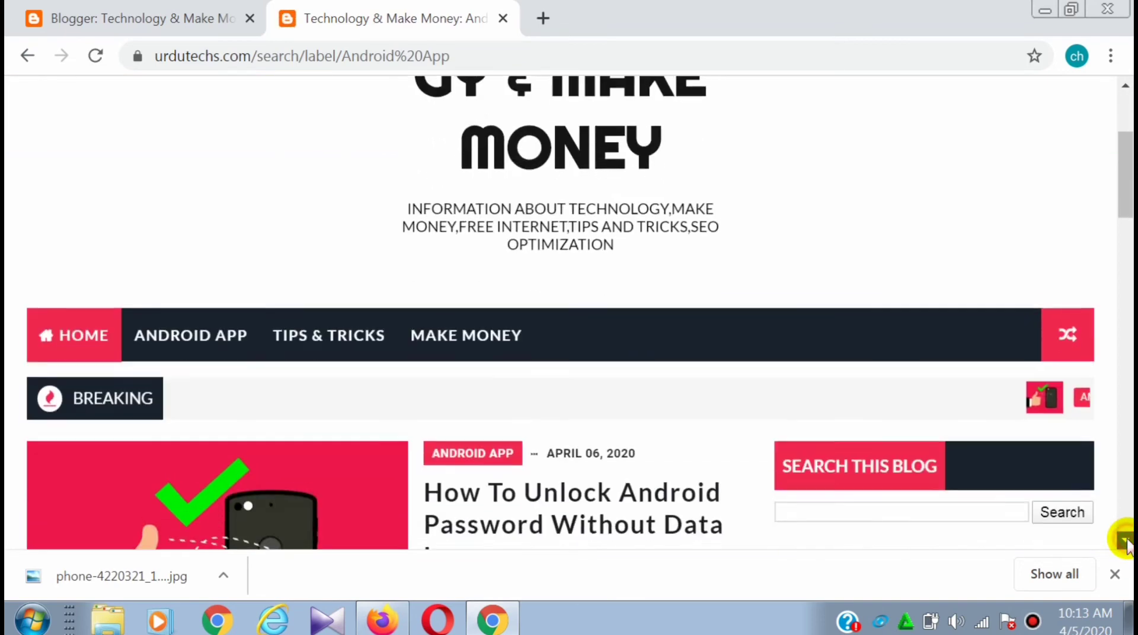
click(1125, 540)
click(1125, 540)
click(1125, 540)
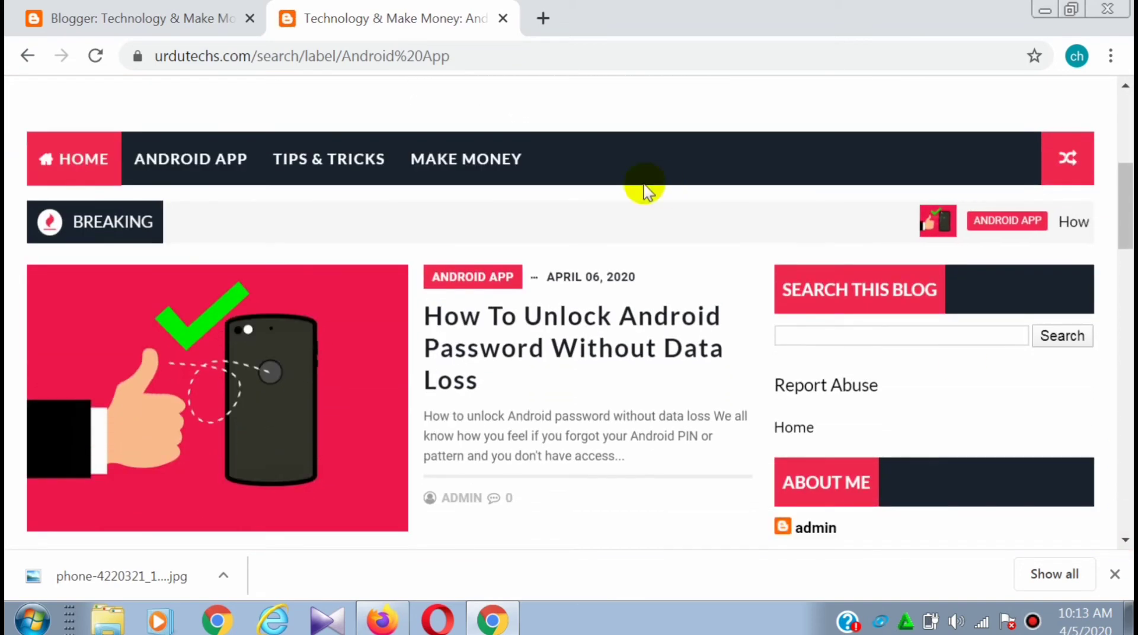
click(193, 178)
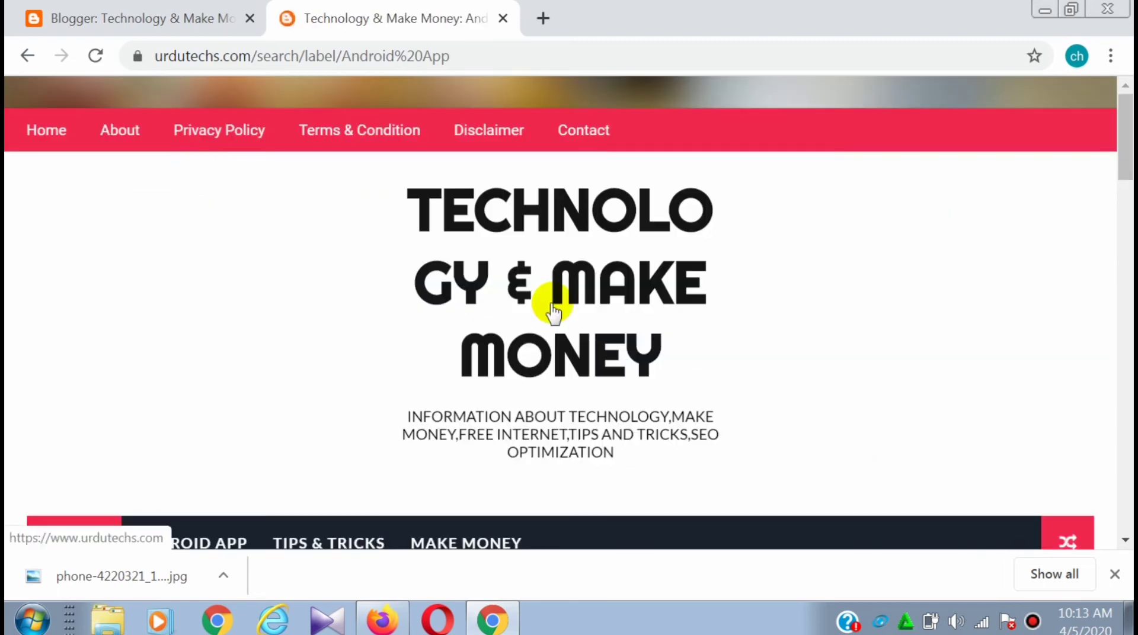
Examine the label page's posts, sidebar and main menu on the live blog, and compare them with the layout's gadgets.
scroll(1125, 541, down, 6)
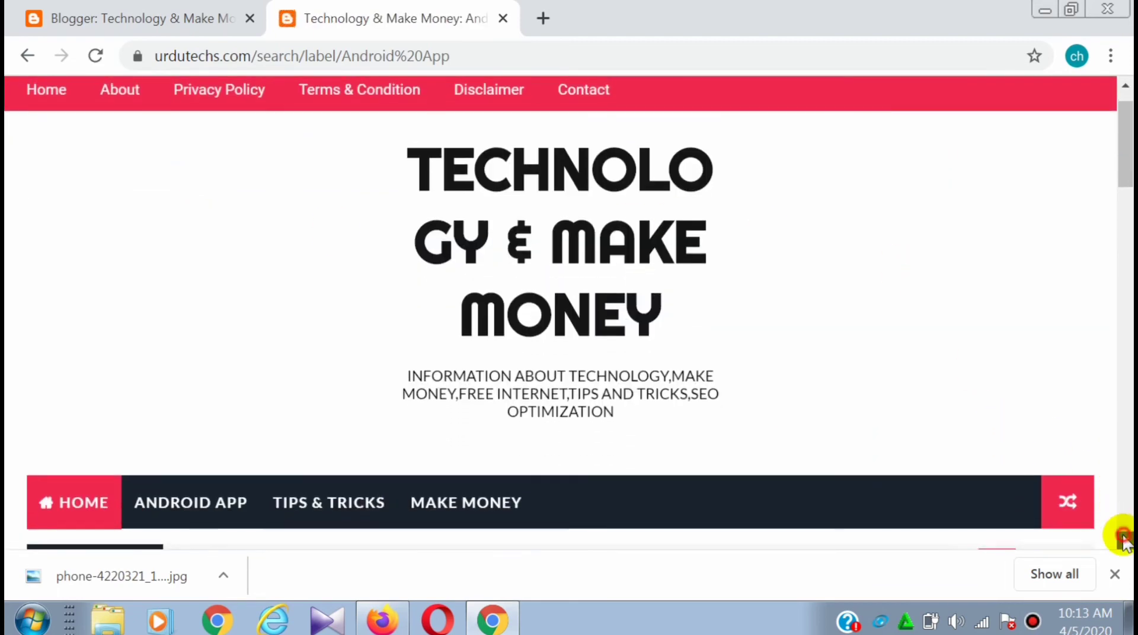
scroll(1125, 541, down, 4)
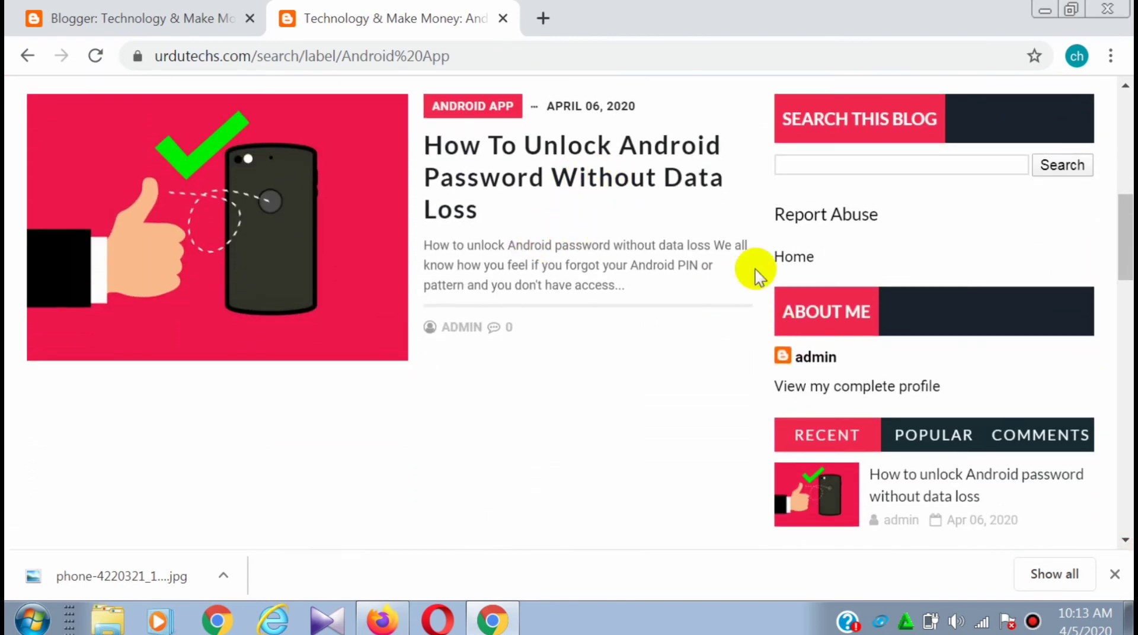
scroll(1125, 88, up, 5)
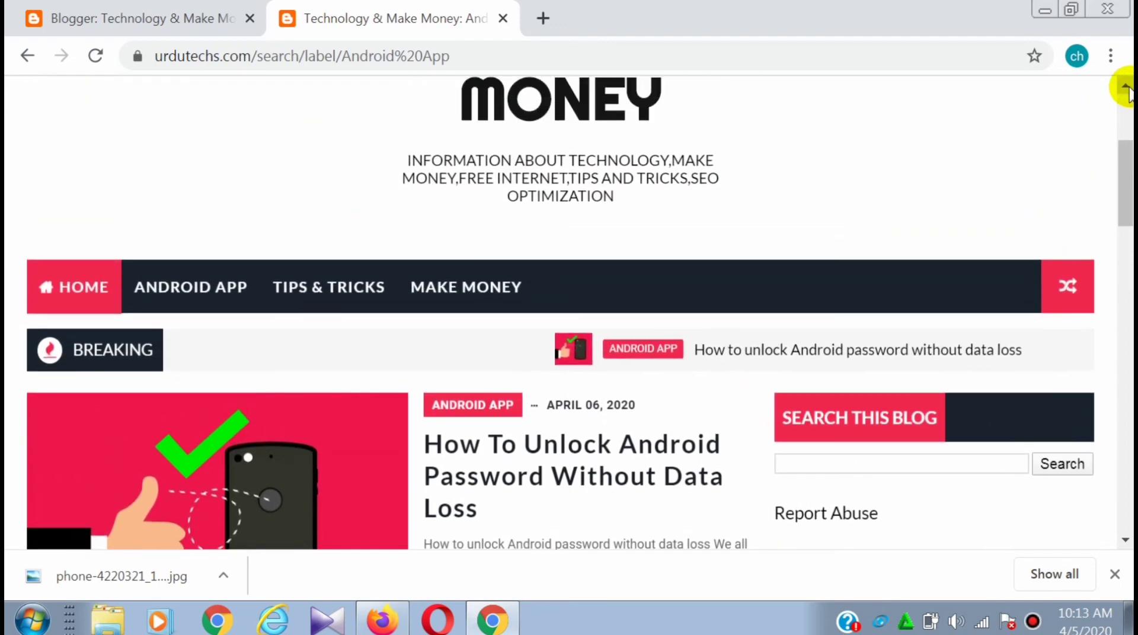
scroll(1125, 88, up, 2)
scroll(1126, 88, up, 1)
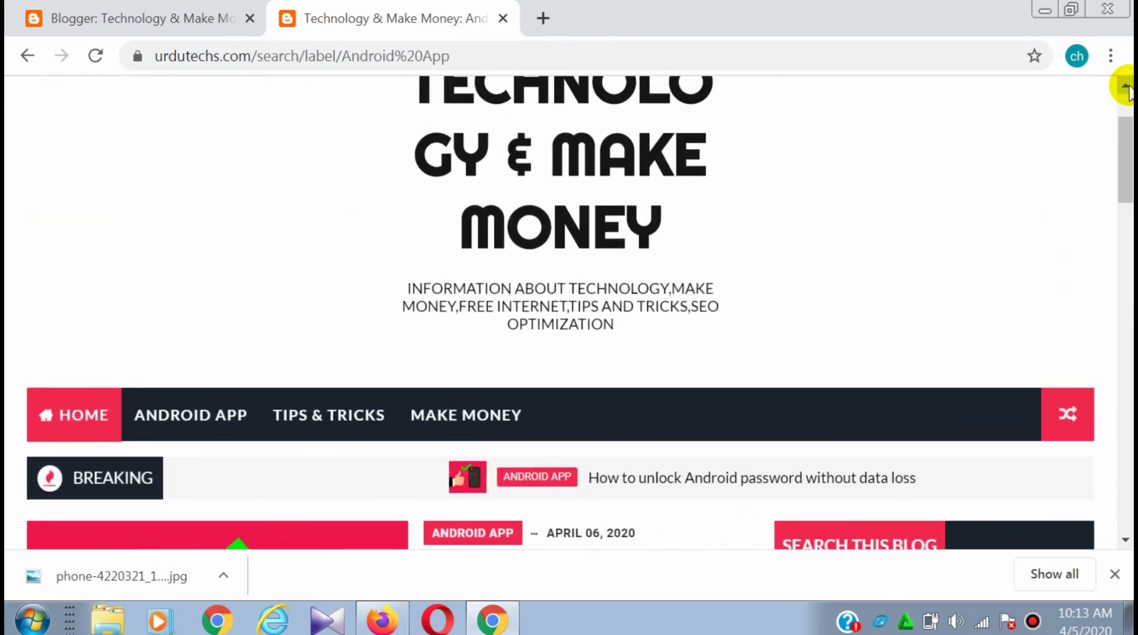
click(179, 20)
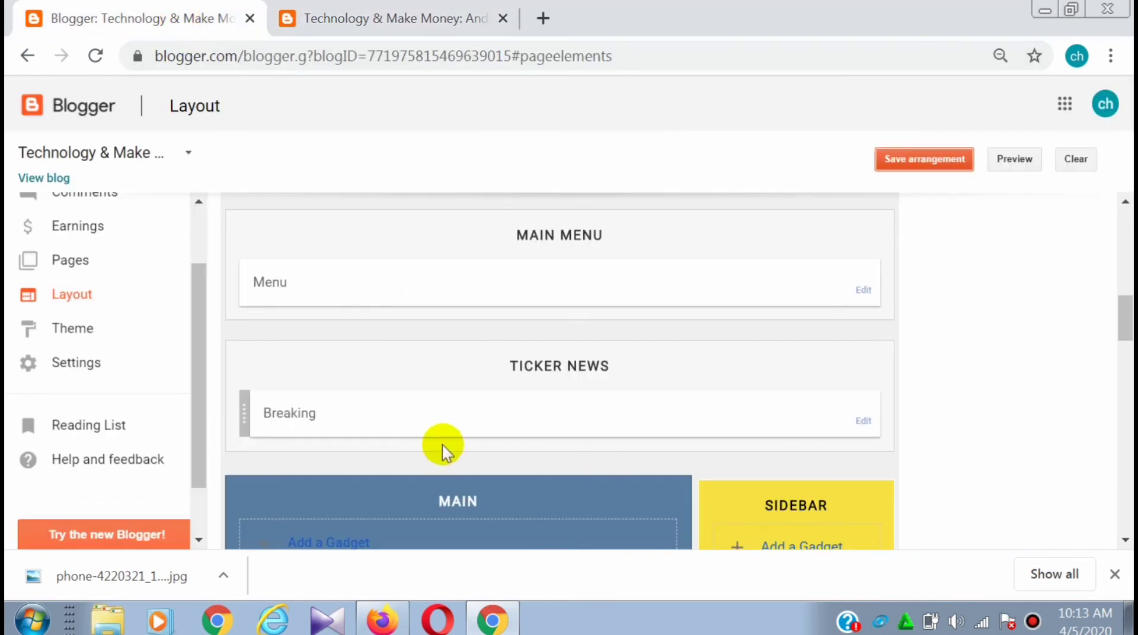
click(406, 24)
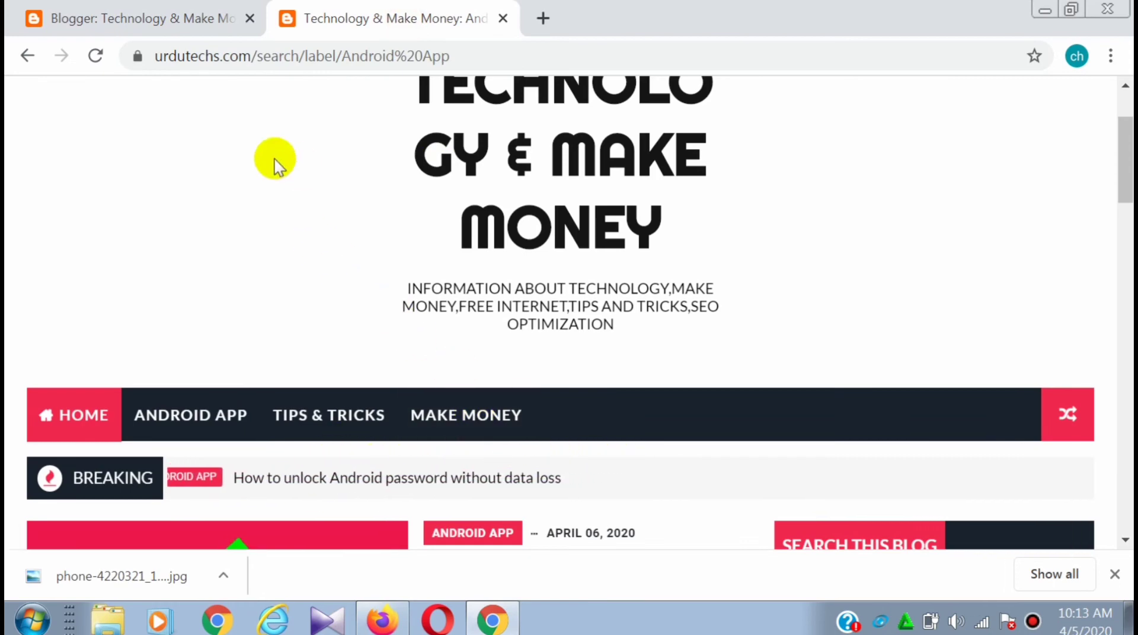
click(188, 14)
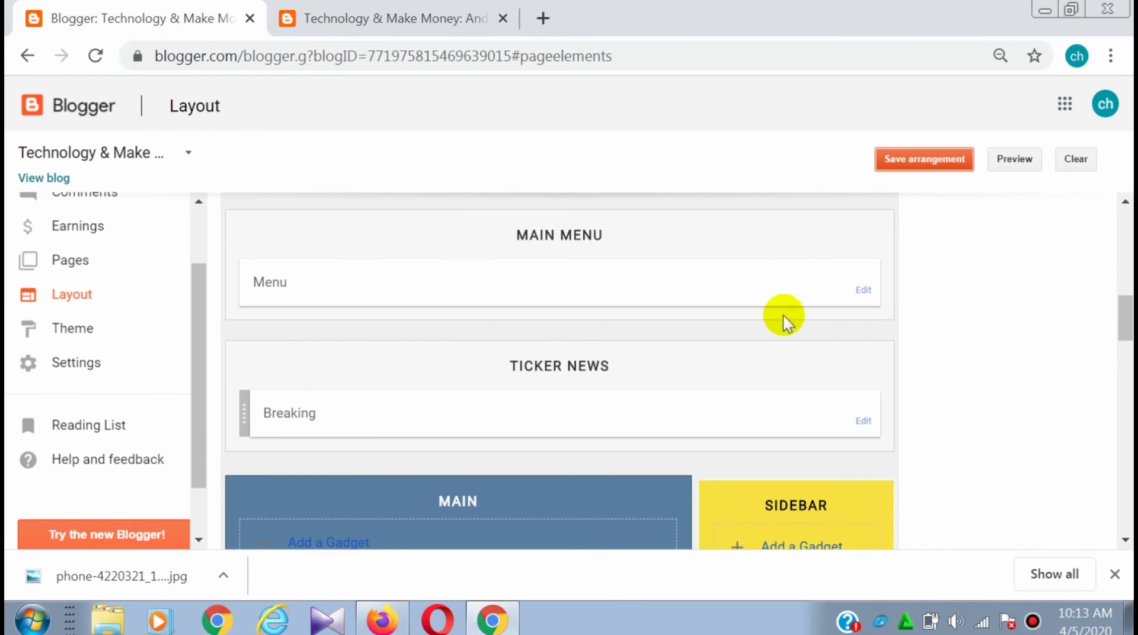
Open the Blog Posts gadget settings in the Main section and review the post page options and item arrangement.
click(1124, 540)
scroll(1125, 540, down, 6)
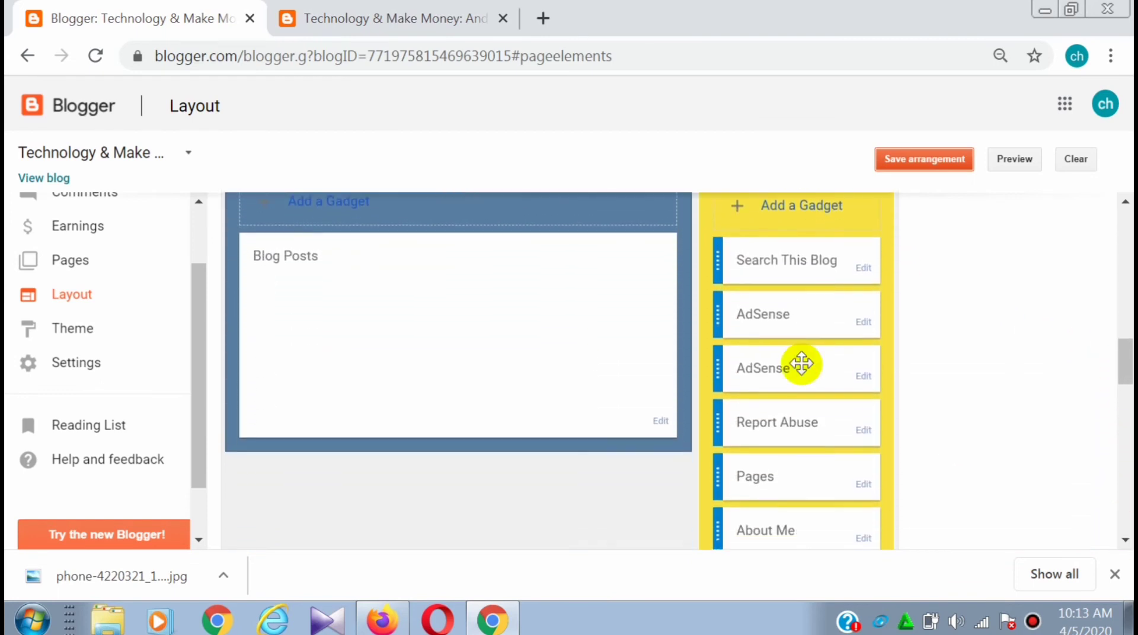
click(655, 423)
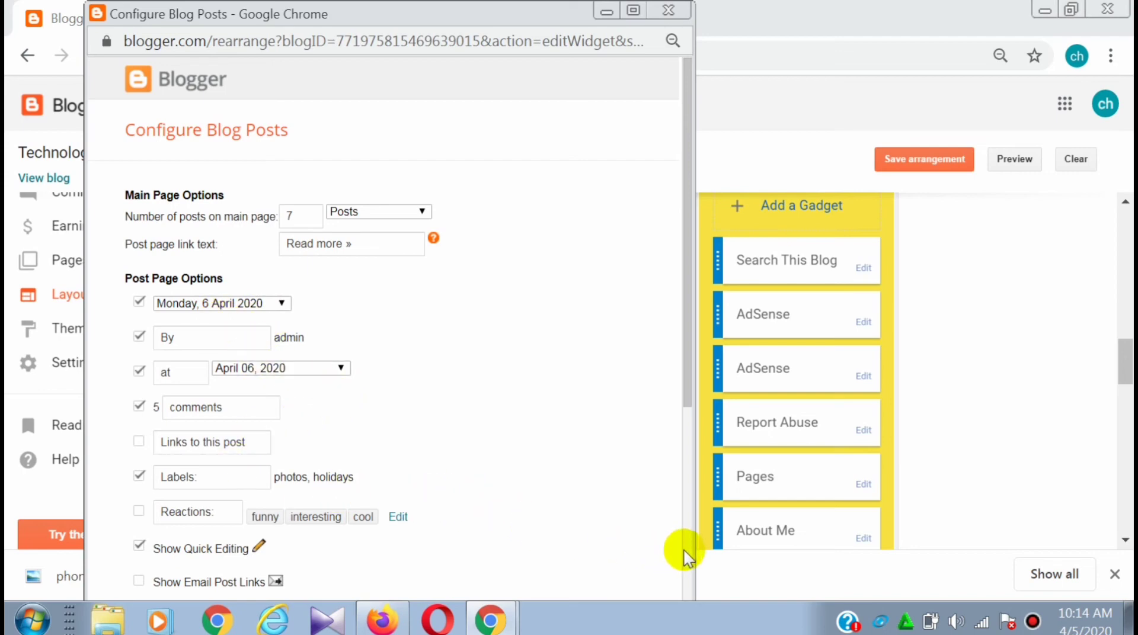
scroll(684, 549, down, 7)
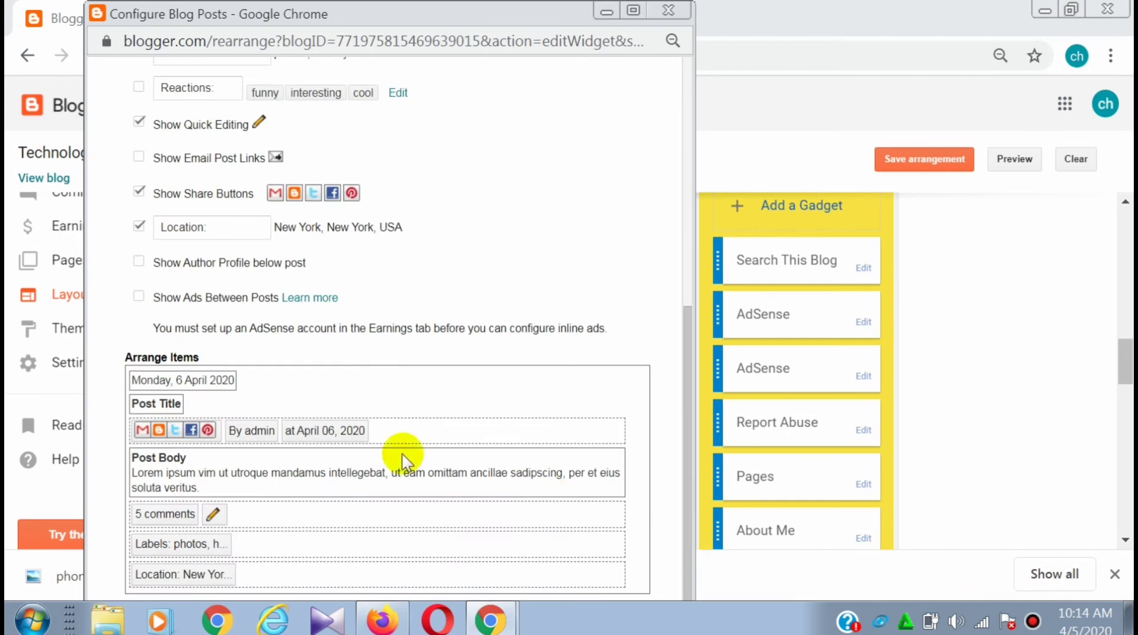